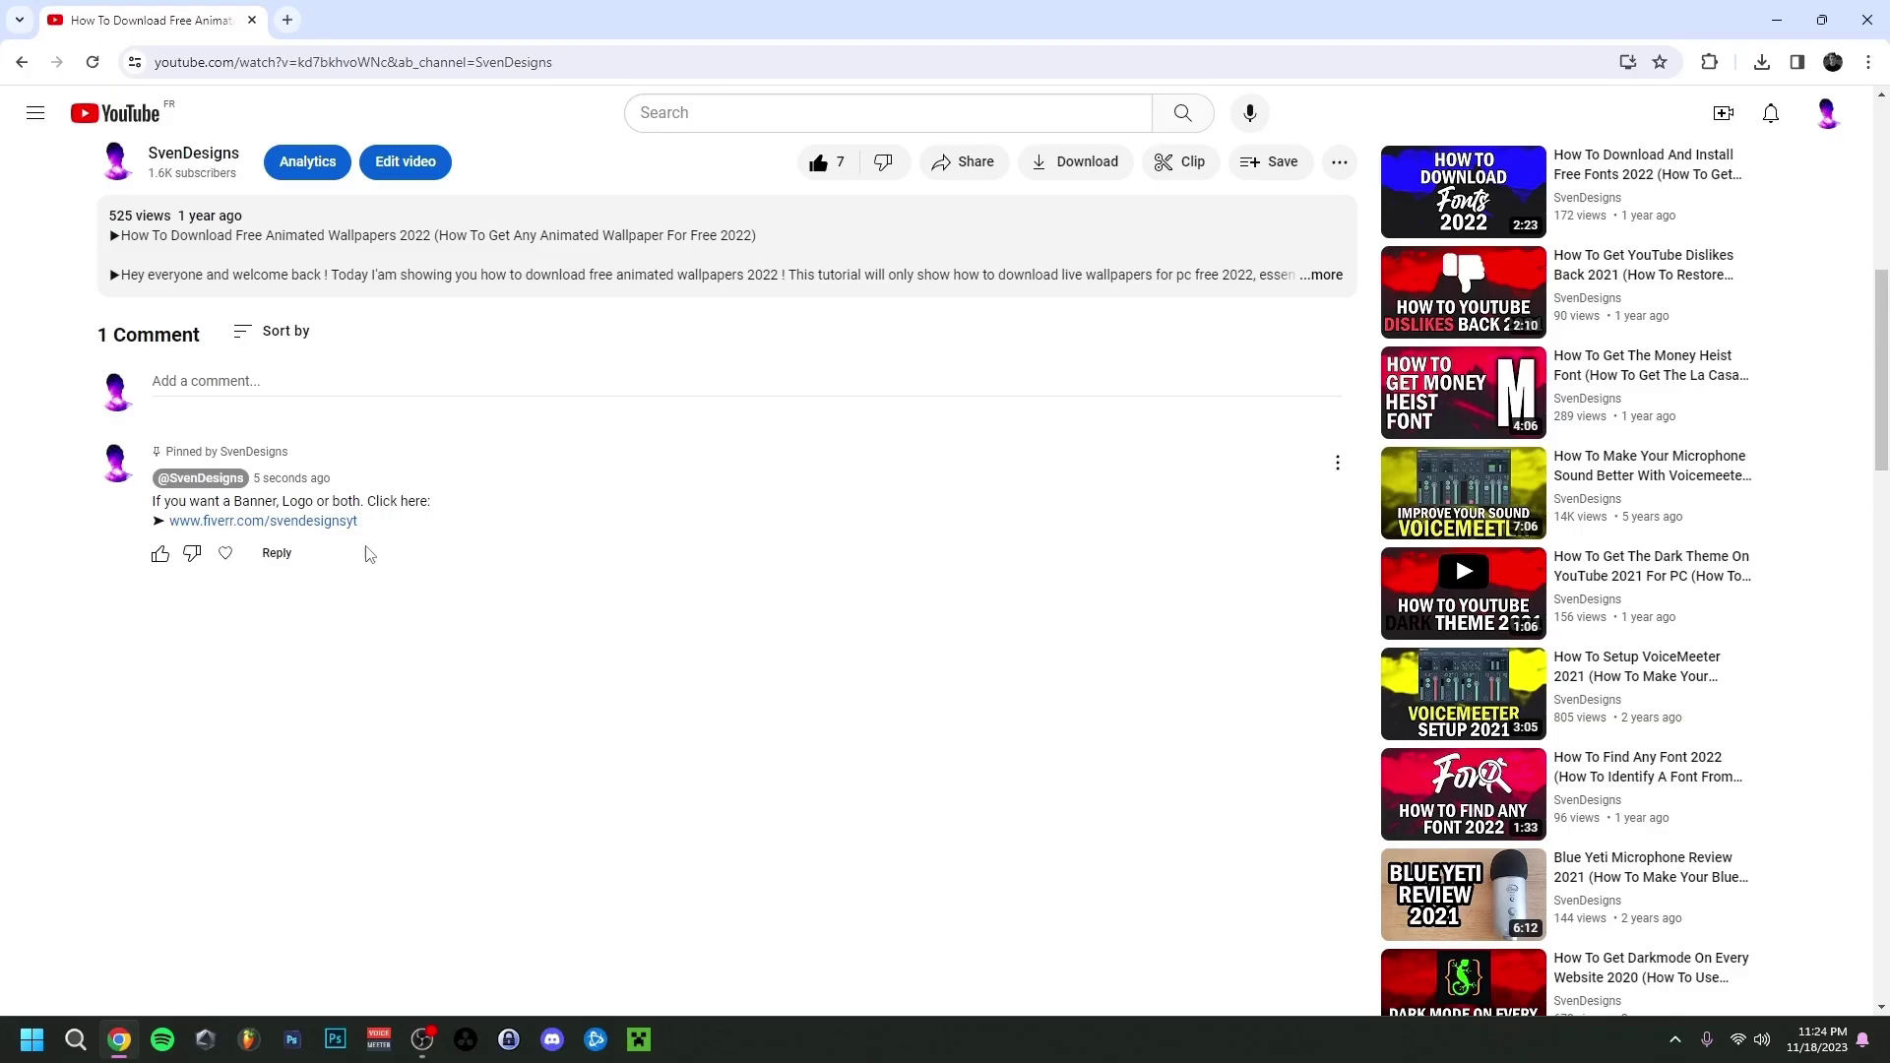
{"action": "left_click", "coordinate": [320, 523]}
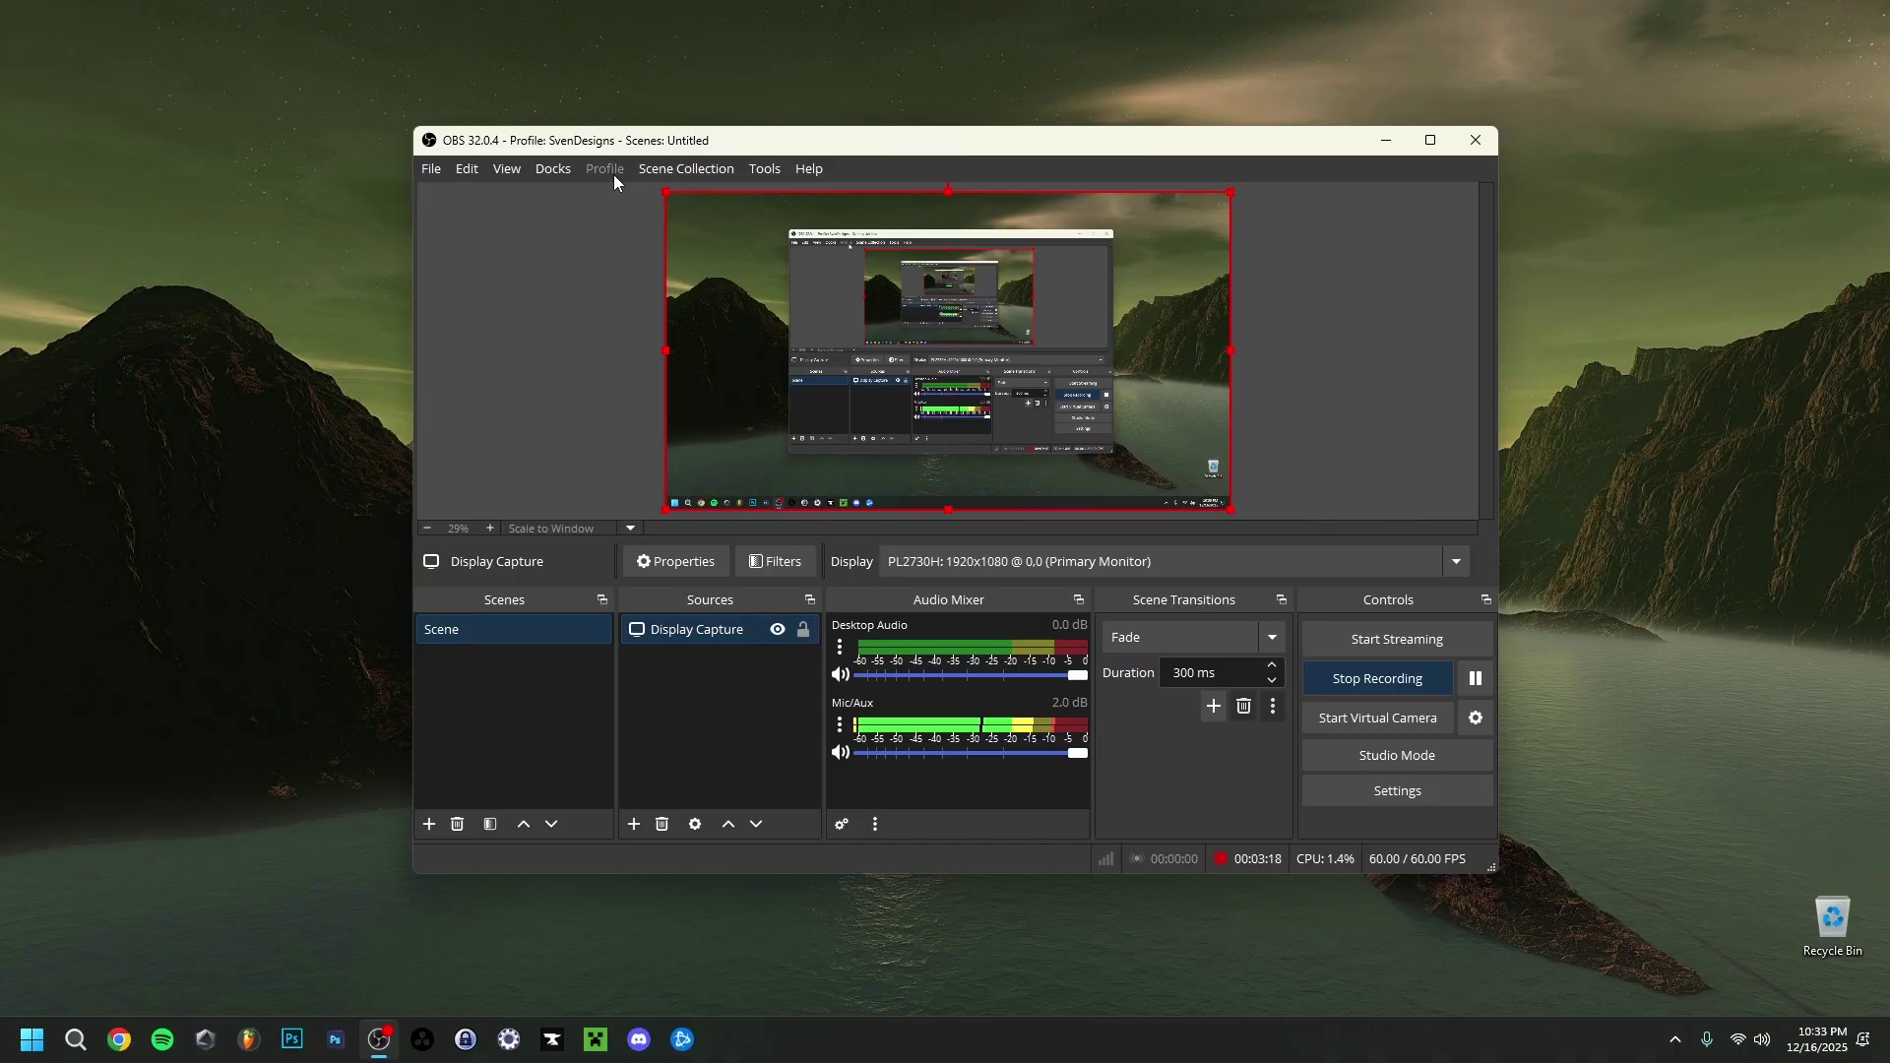
- Add a new scene named Scene 2
{"action": "right_click", "coordinate": [516, 667]}
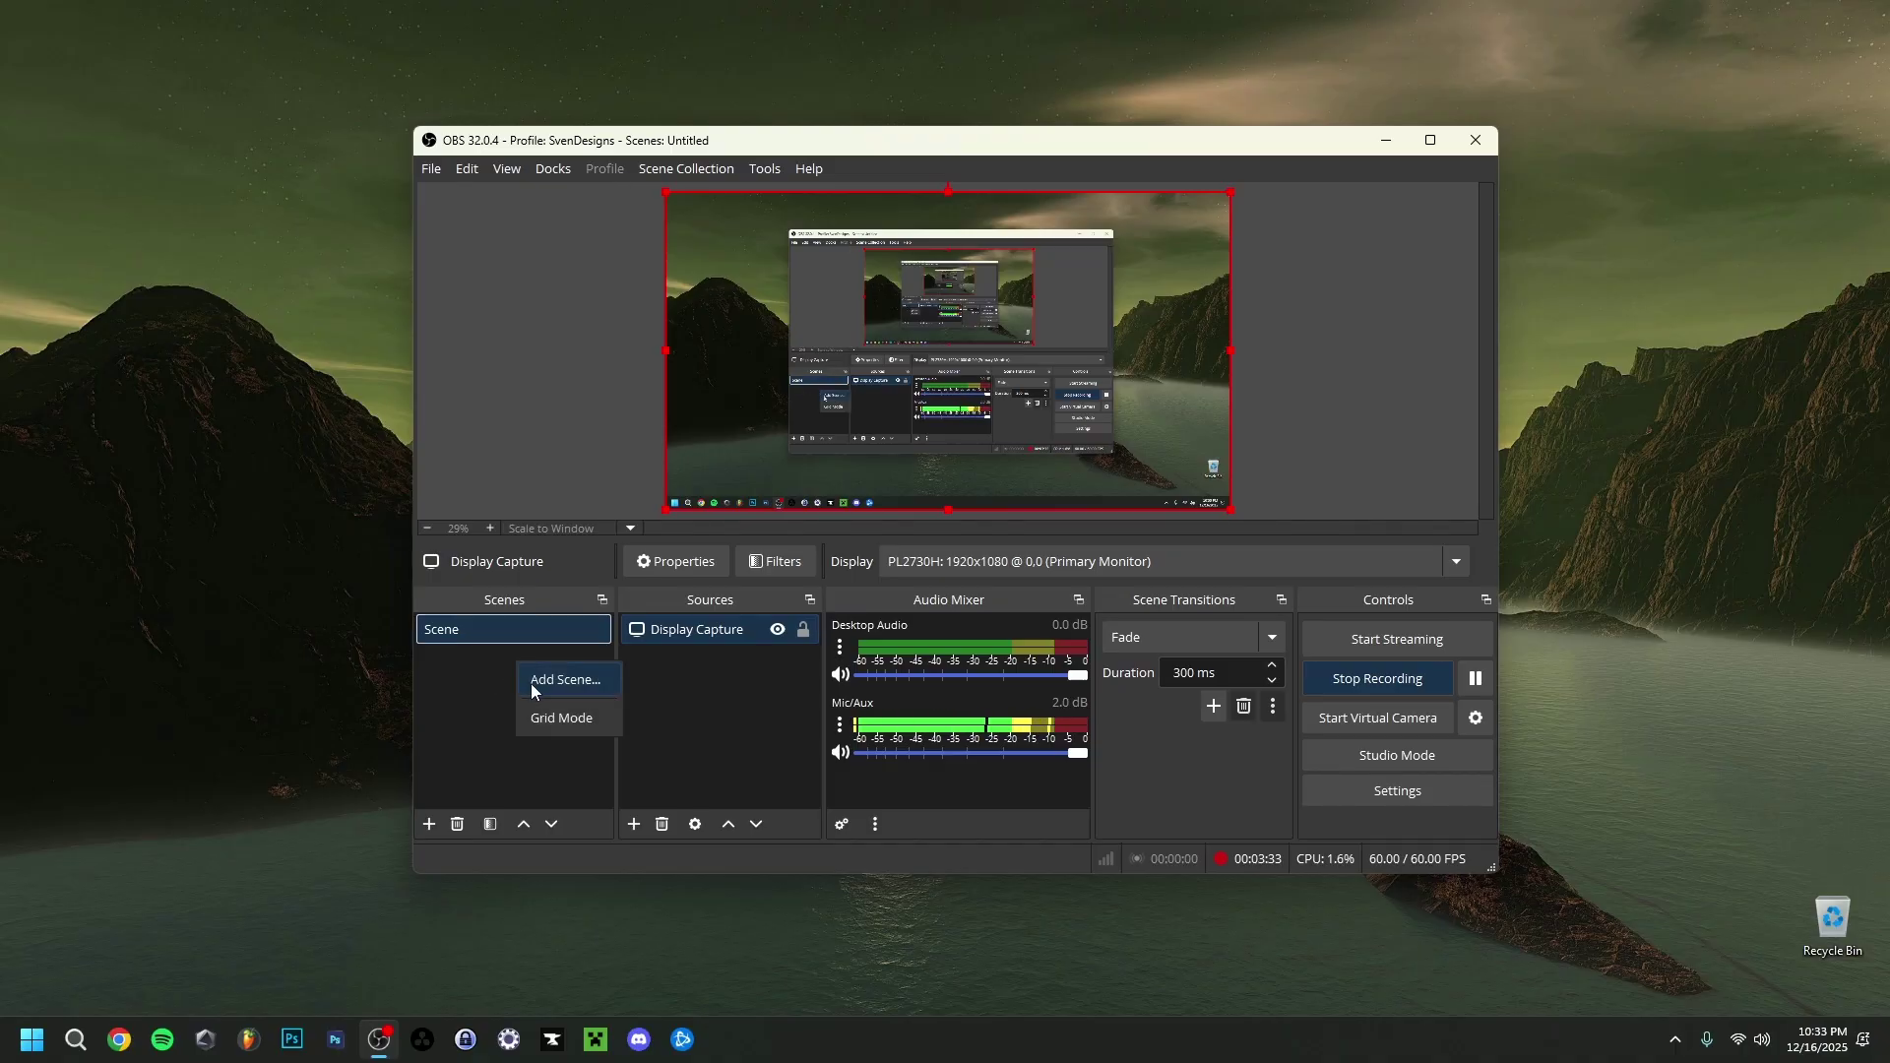
{"action": "left_click", "coordinate": [538, 686]}
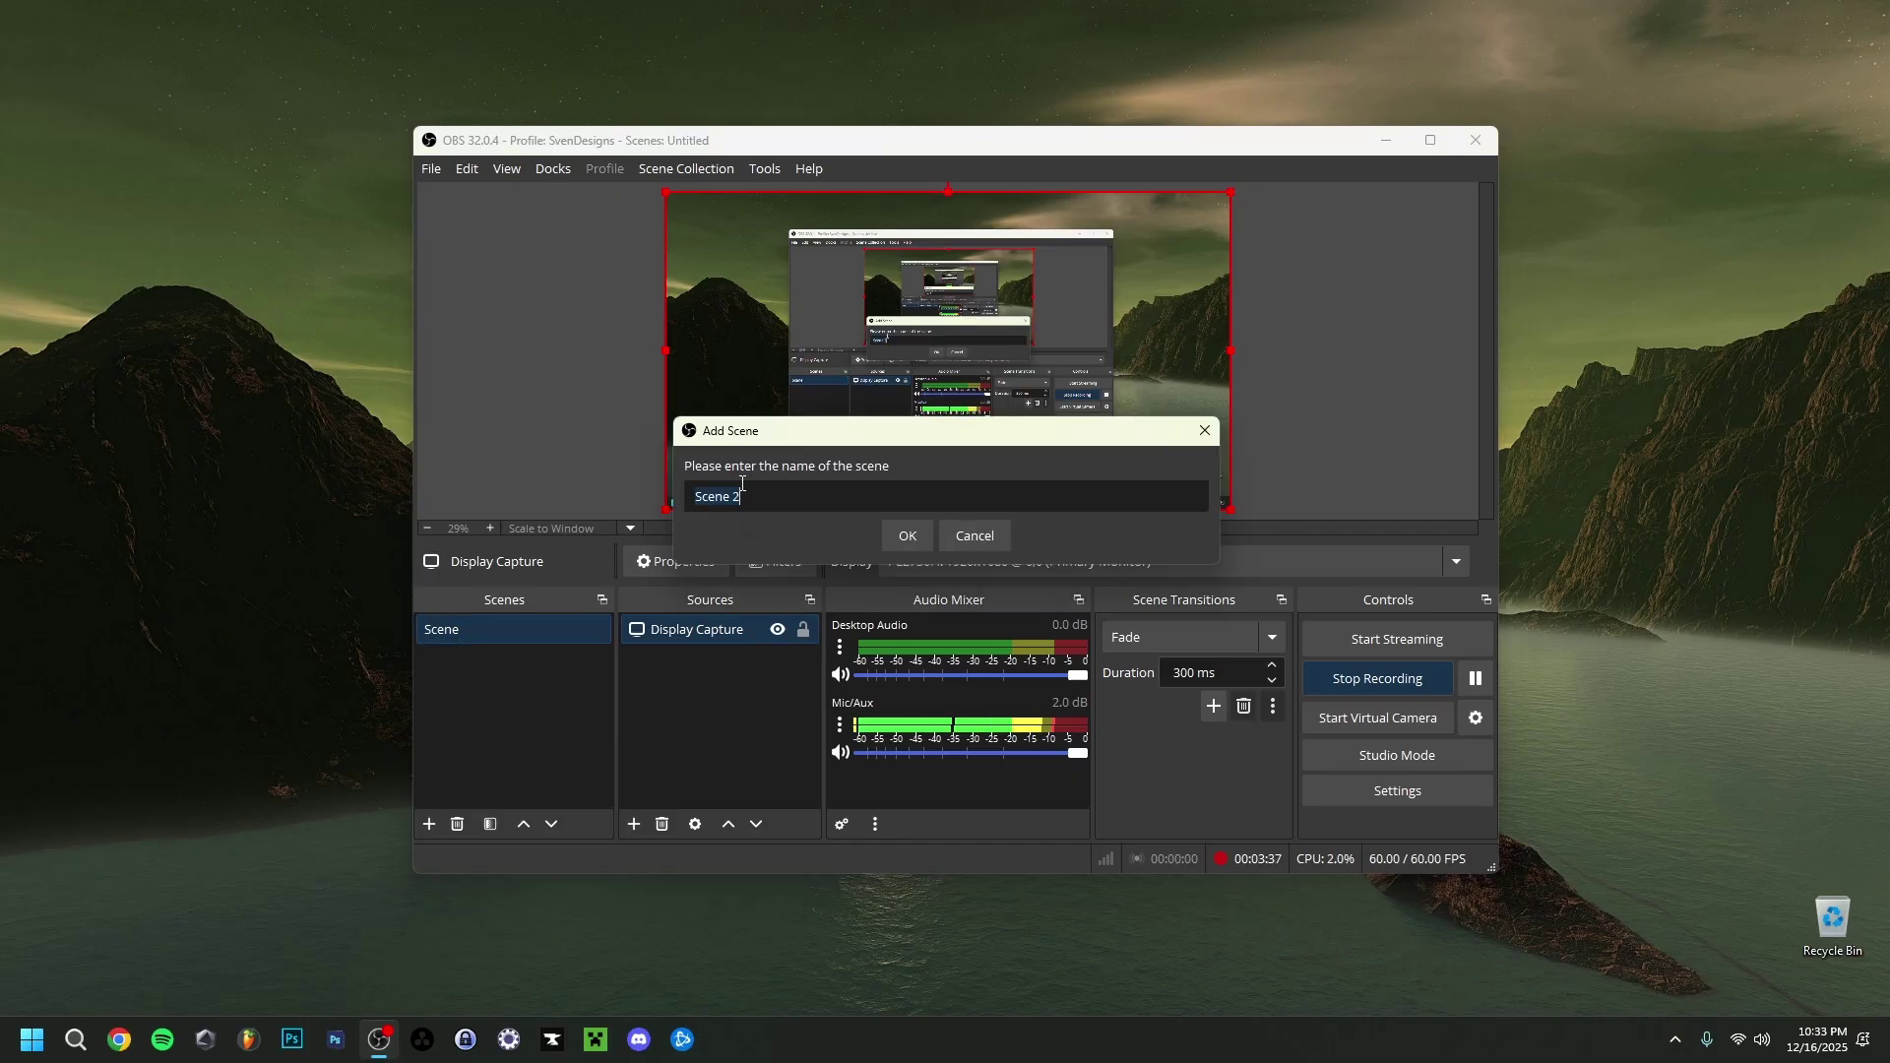
{"action": "left_click", "coordinate": [898, 539]}
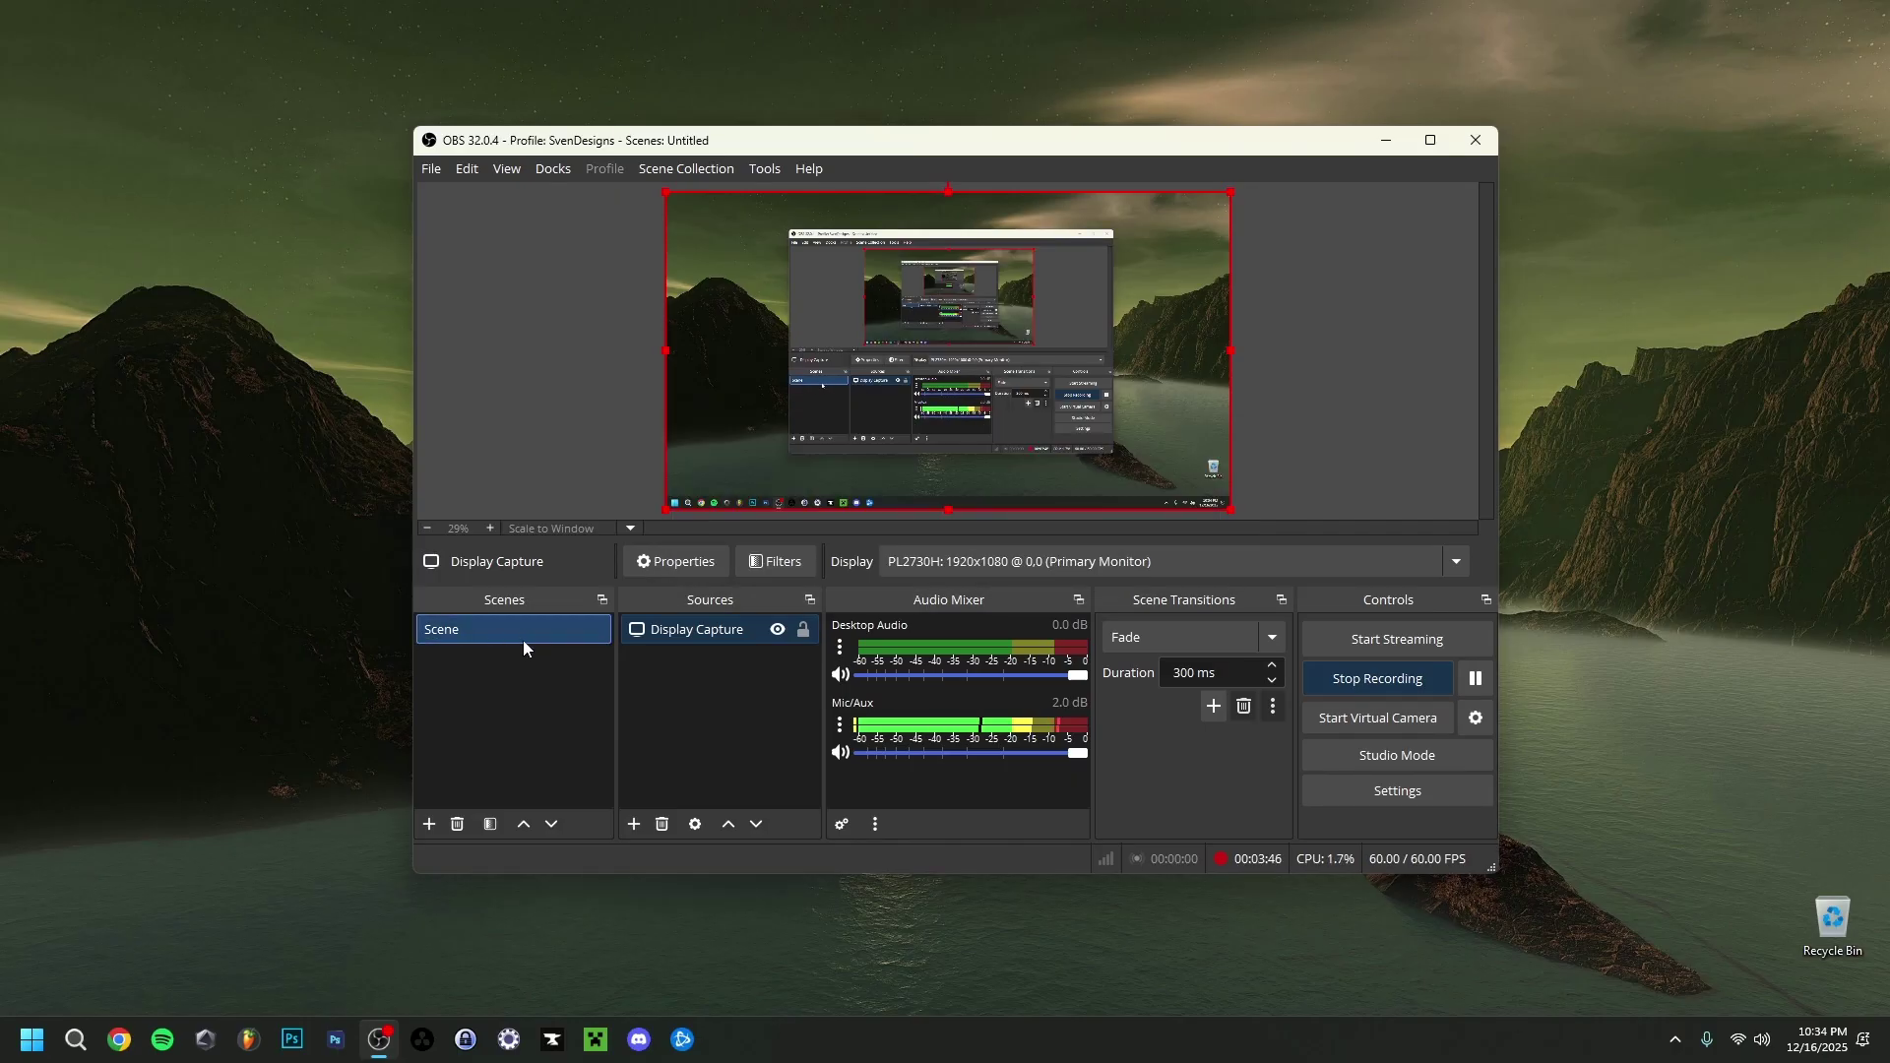
{"action": "left_click", "coordinate": [516, 694]}
- Look through the source types that can be added to the scene, such as Display Capture and Game Capture
{"action": "right_click", "coordinate": [676, 664]}
{"action": "mouse_move", "coordinate": [732, 688]}
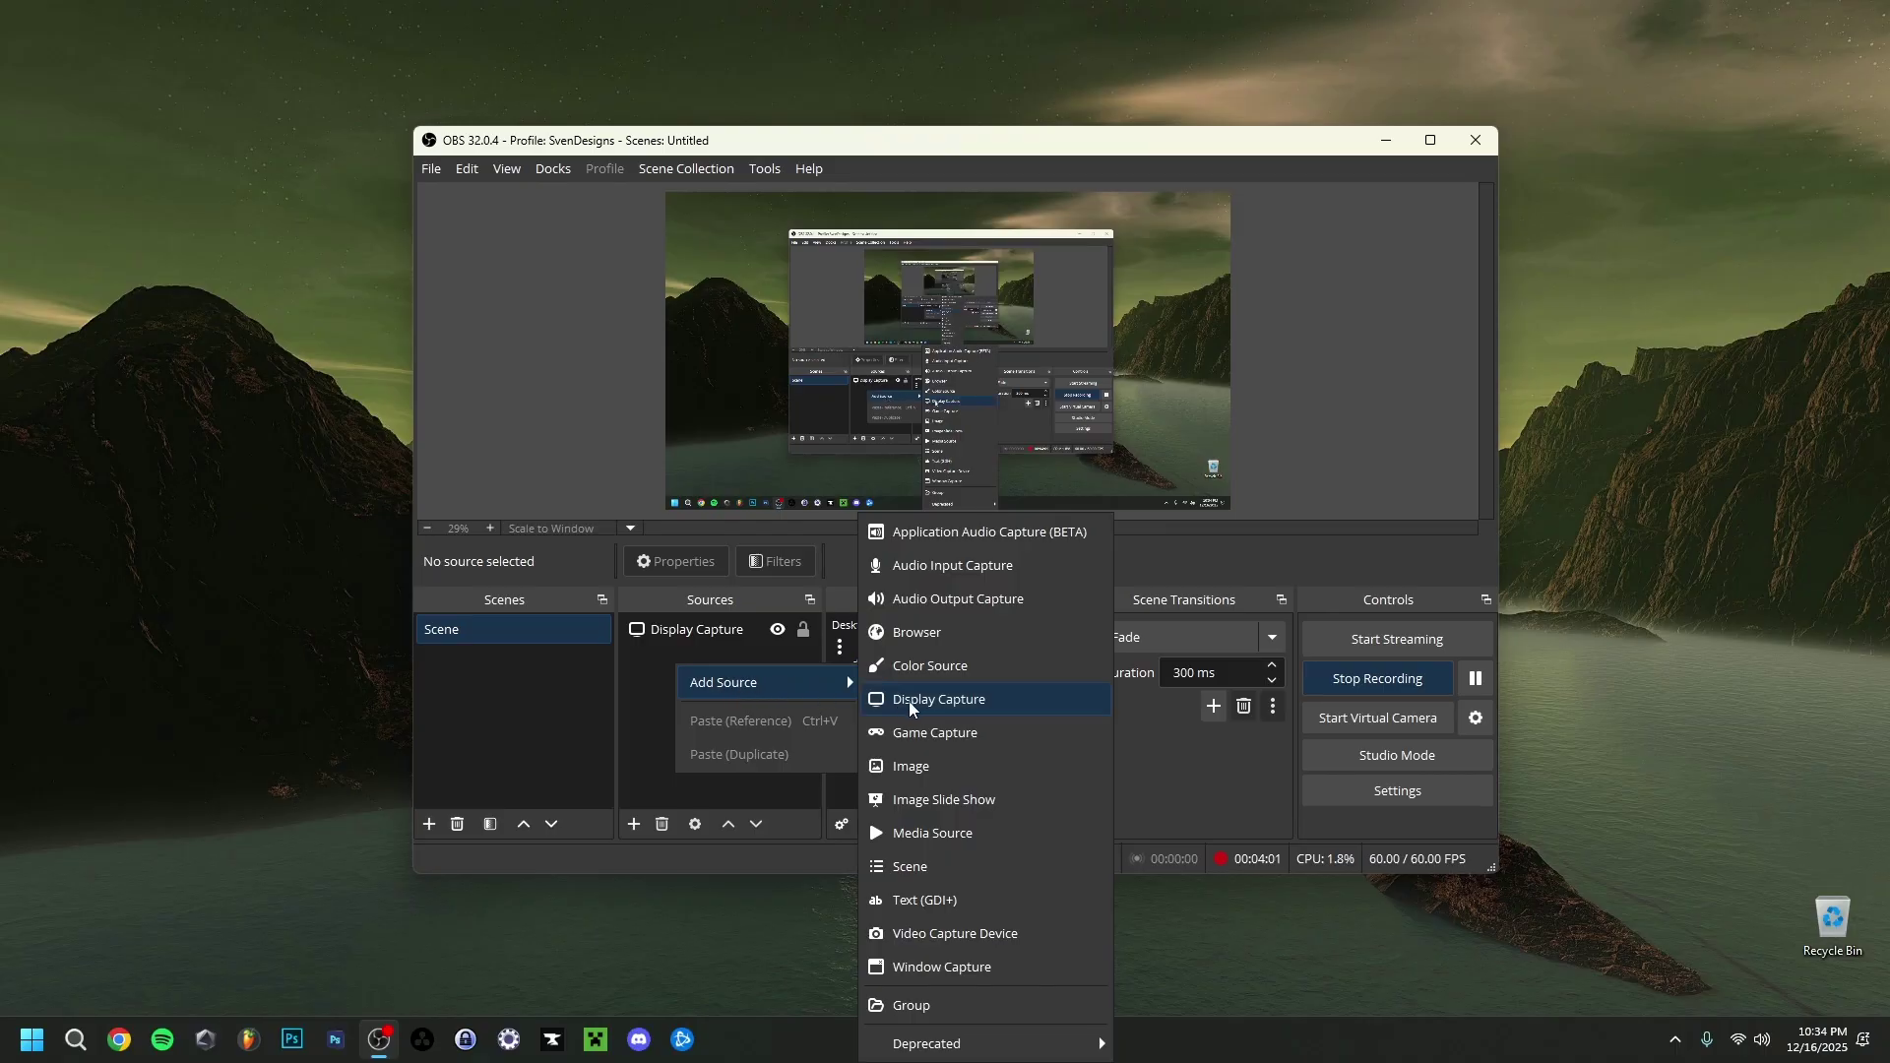
{"action": "left_click", "coordinate": [624, 658]}
{"action": "left_click", "coordinate": [687, 636]}
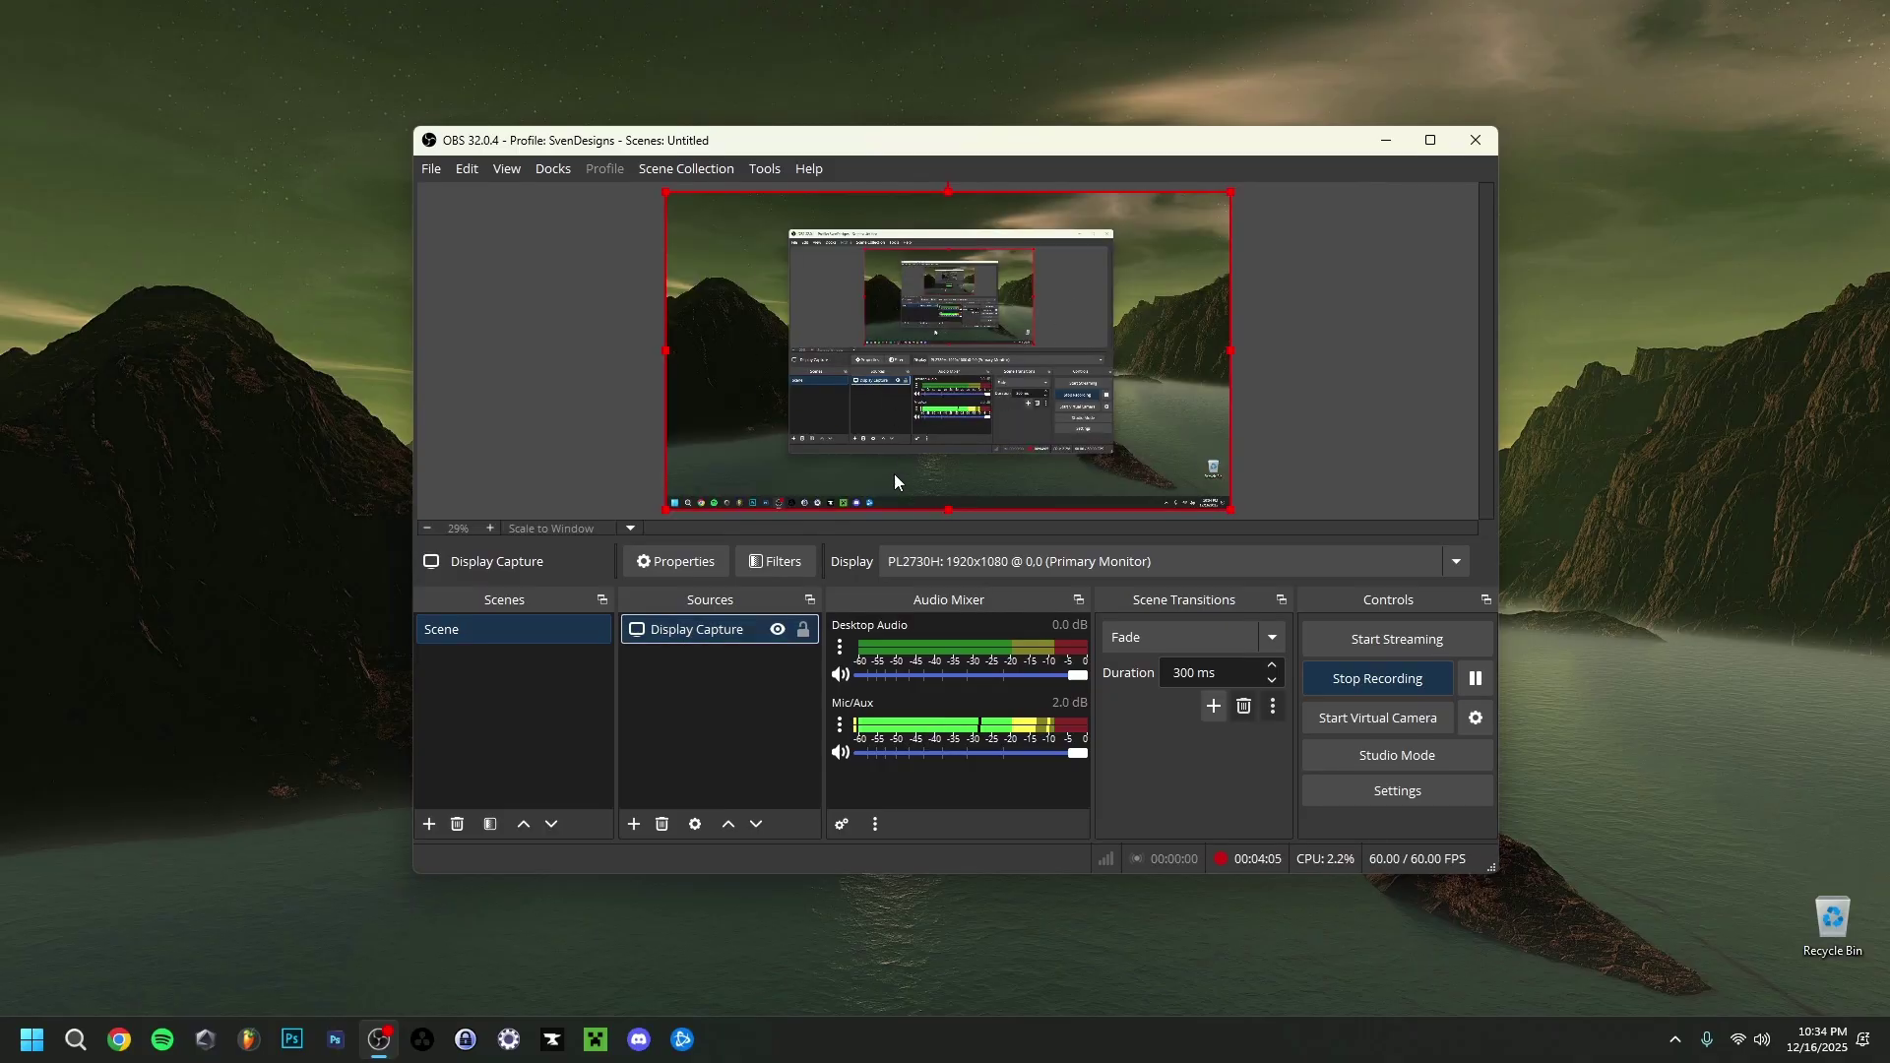
{"action": "right_click", "coordinate": [659, 683]}
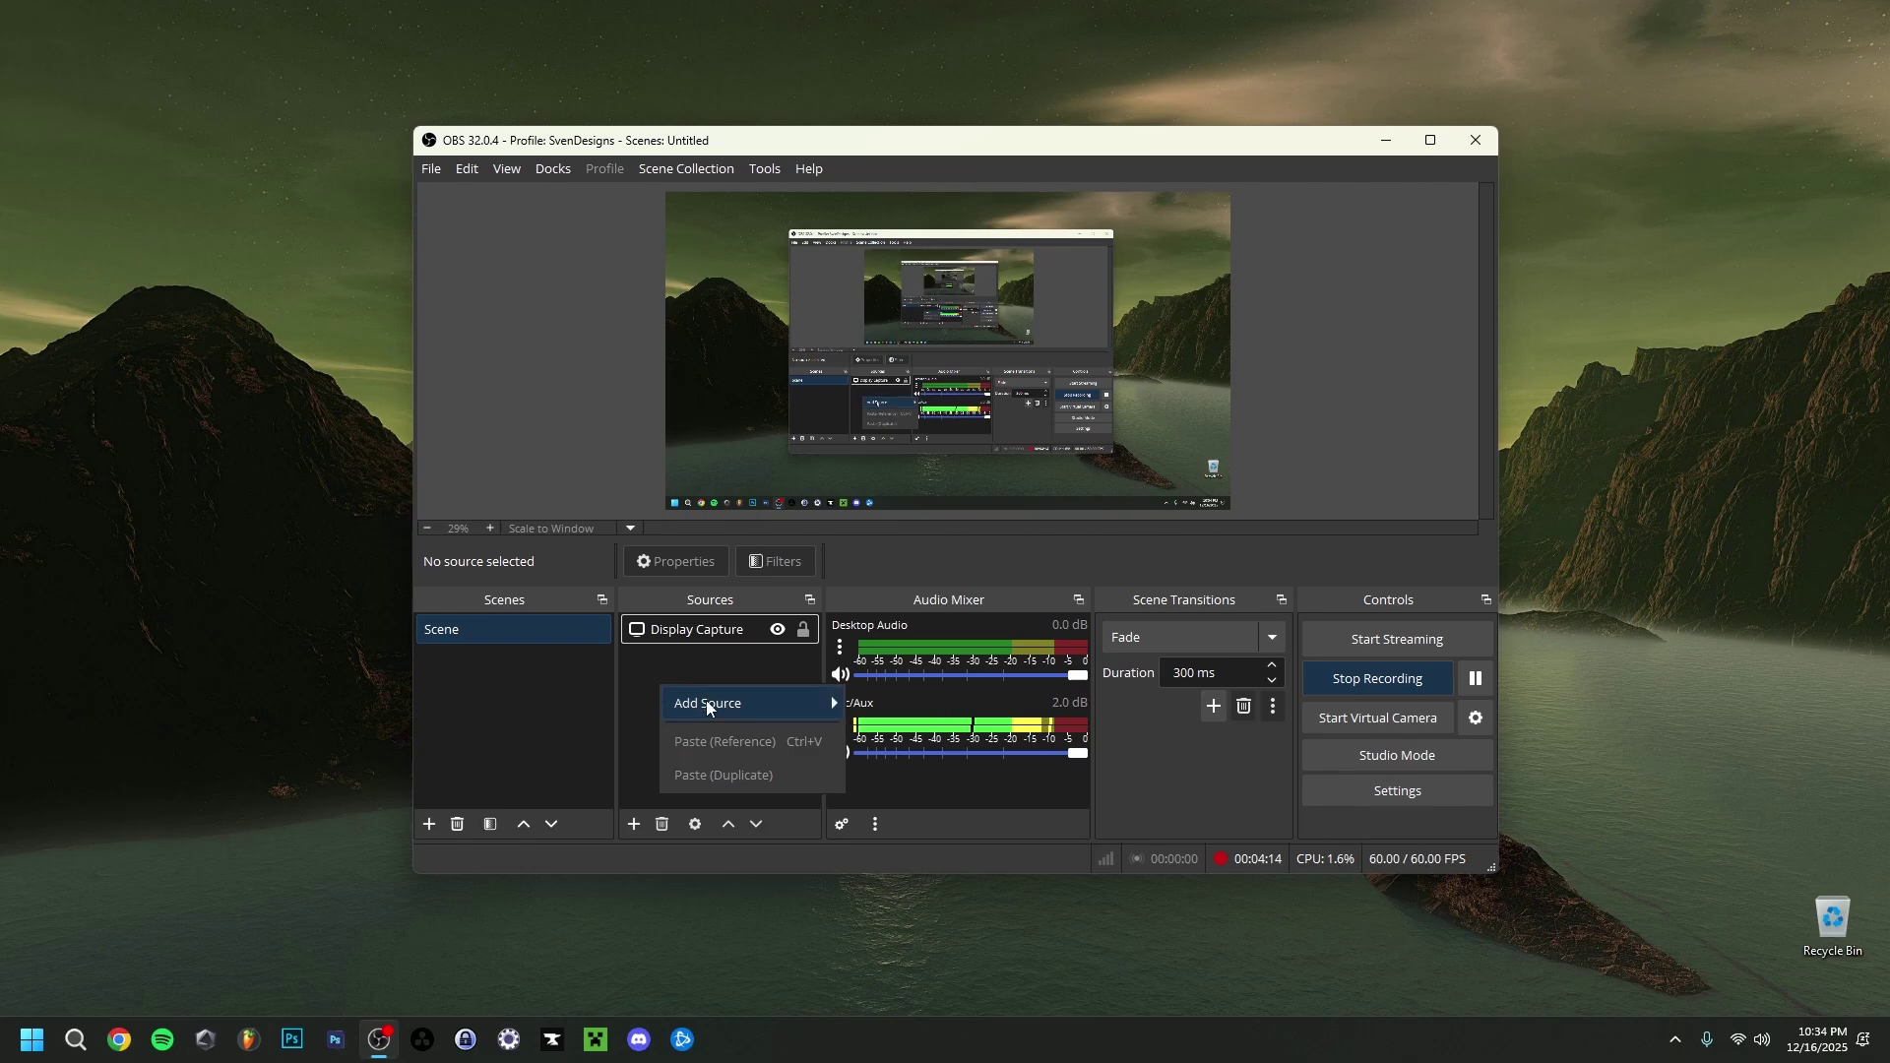
{"action": "mouse_move", "coordinate": [708, 707]}
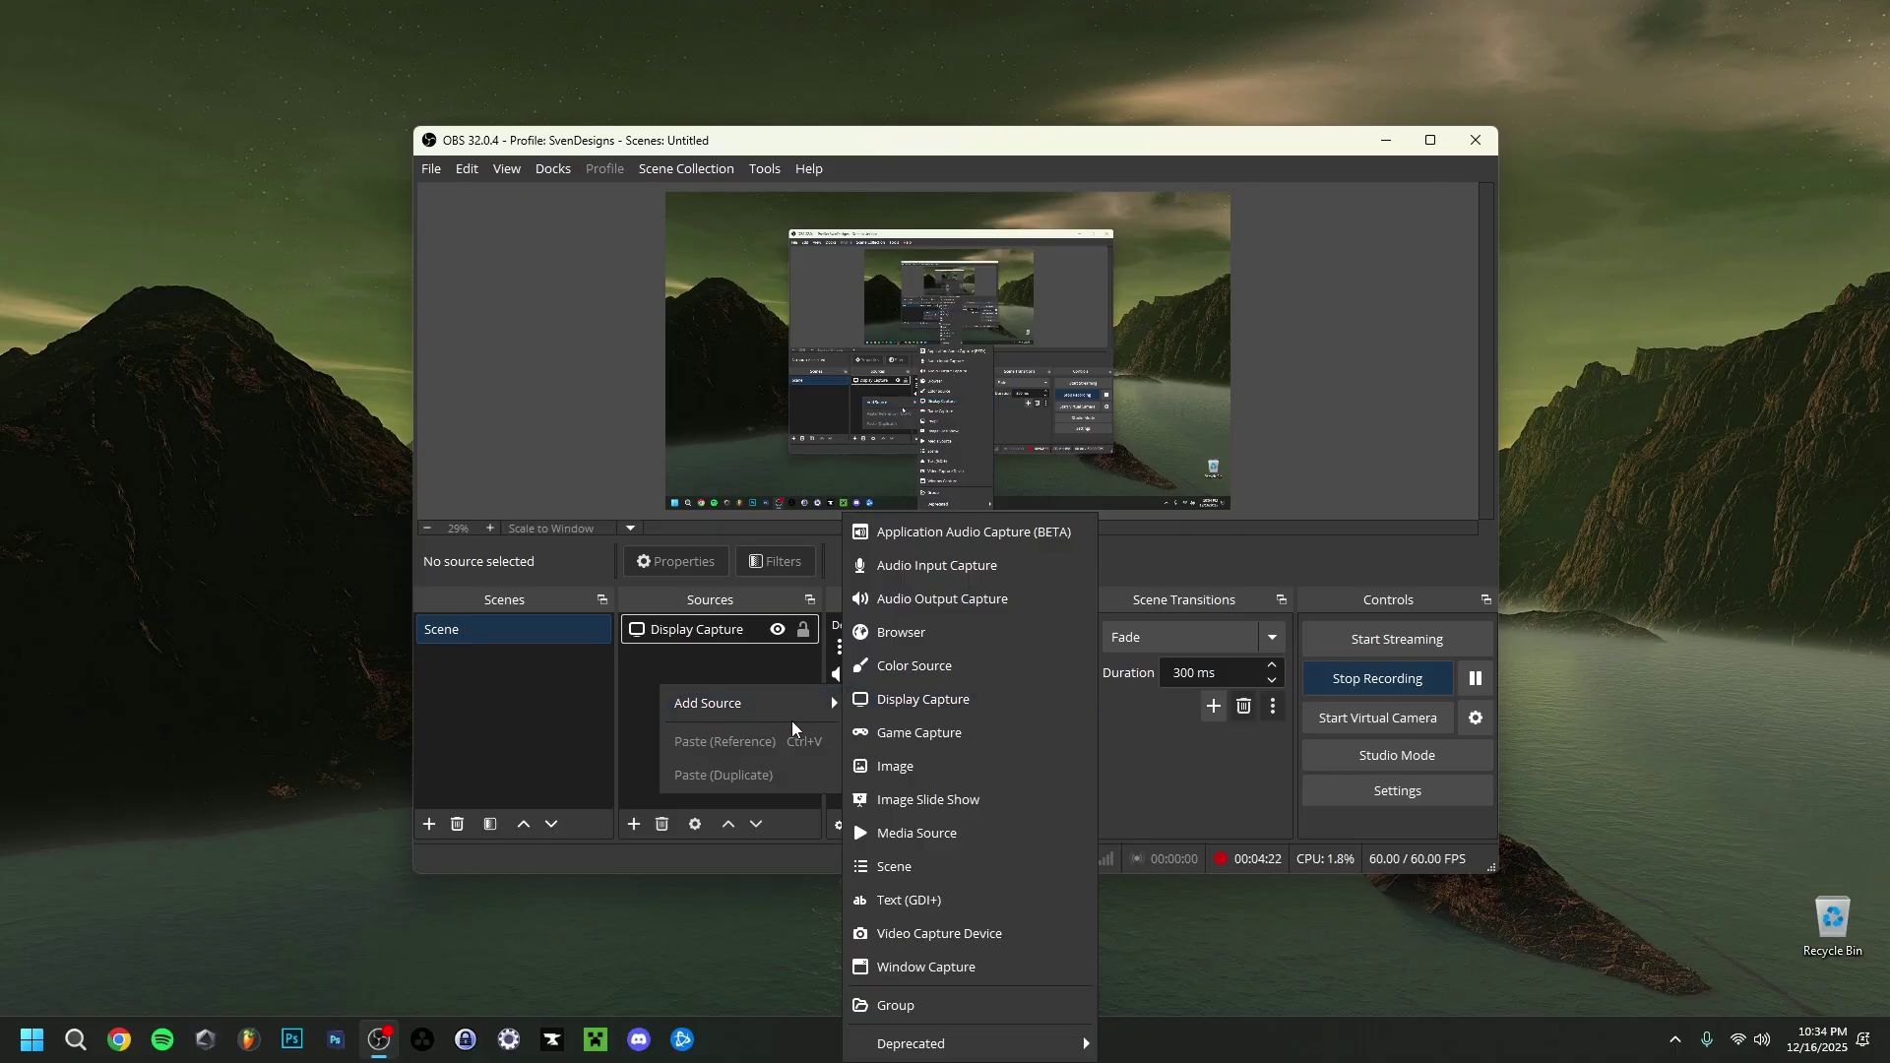
{"action": "left_click", "coordinate": [695, 671]}
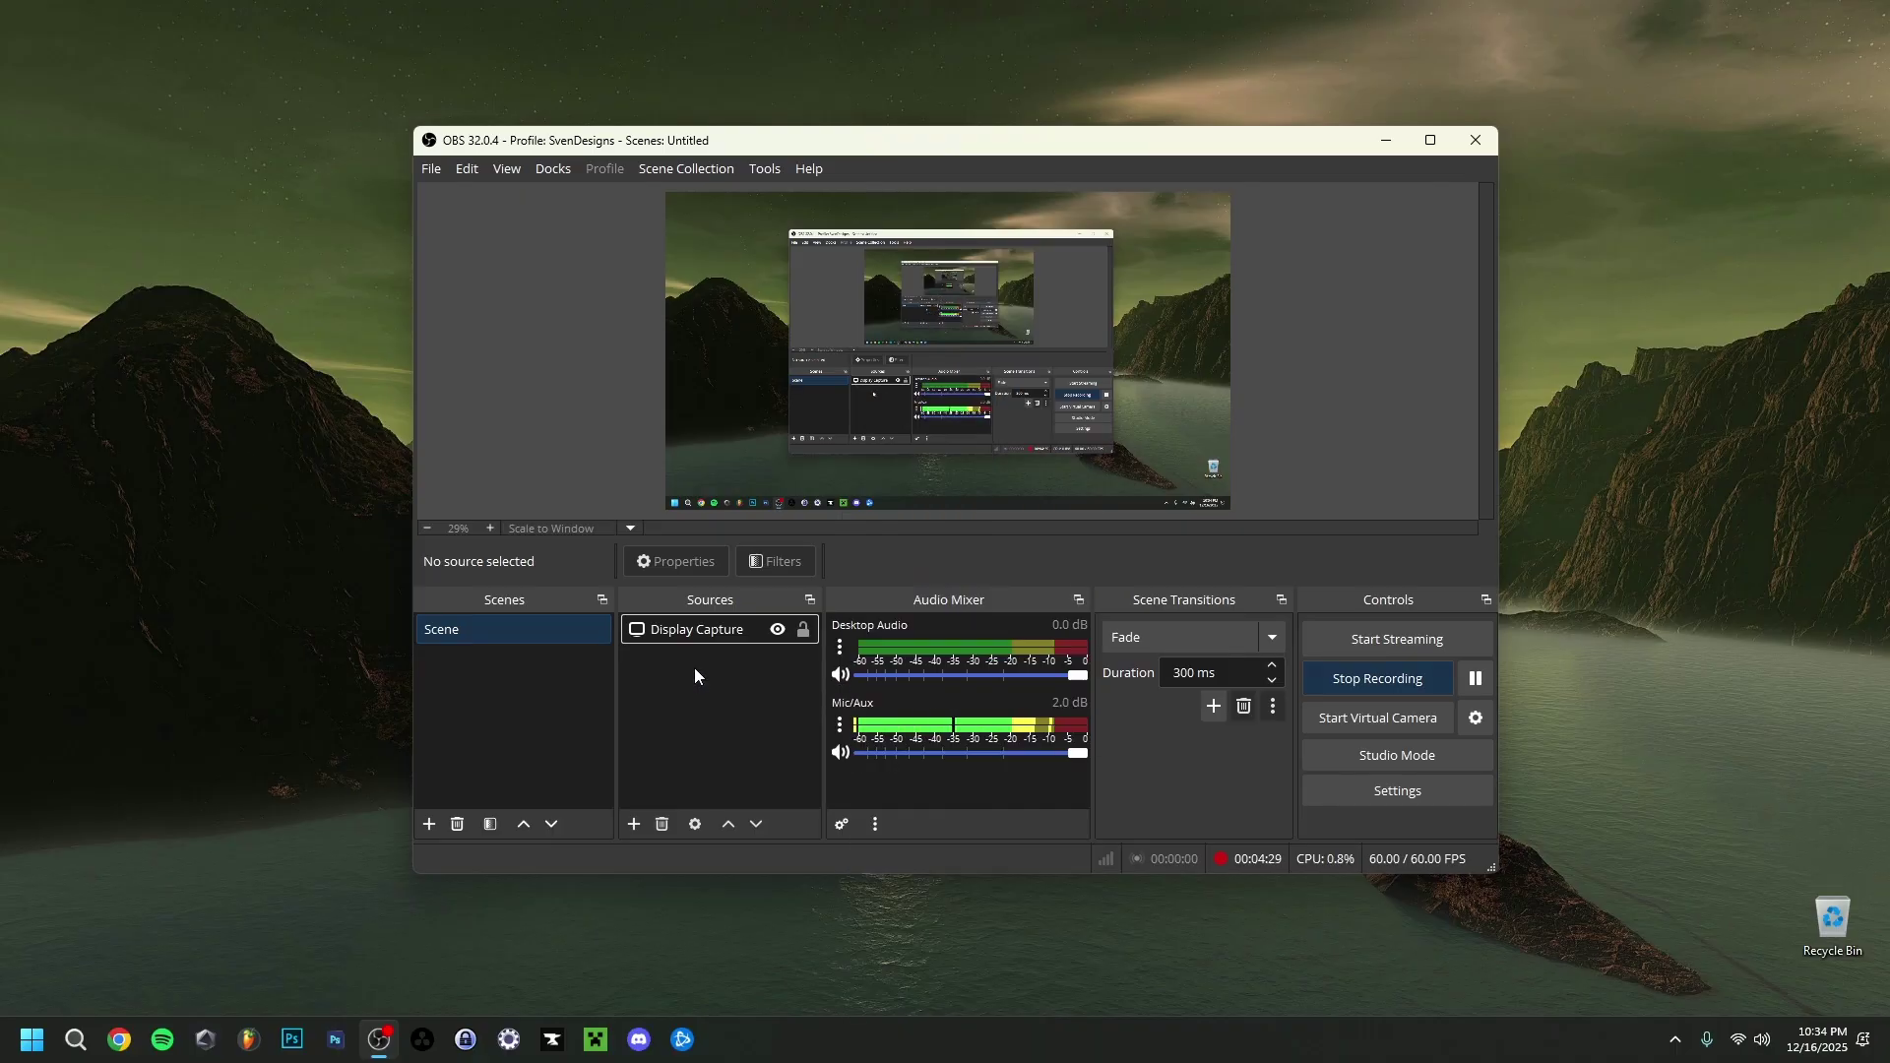
- Create a new visible source named Game Capture in the current scene
{"action": "right_click", "coordinate": [697, 666]}
{"action": "mouse_move", "coordinate": [768, 686]}
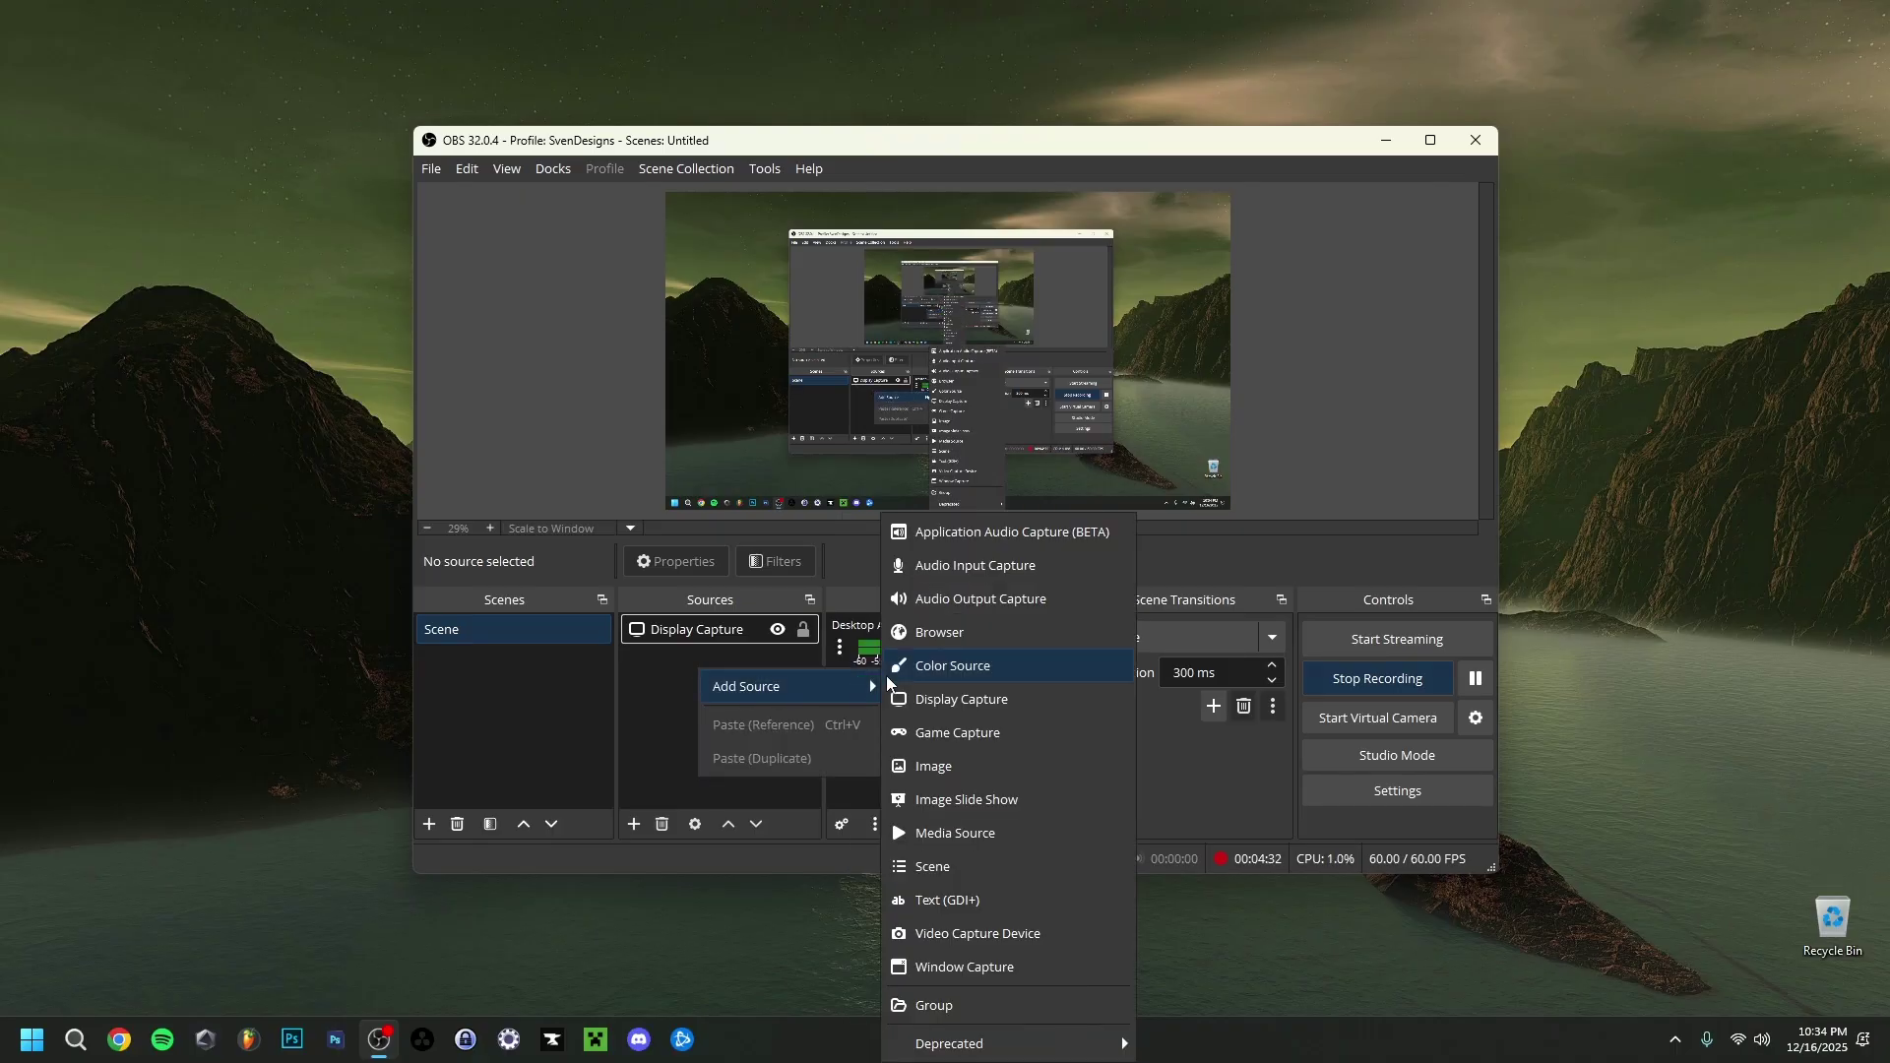
{"action": "left_click", "coordinate": [959, 739]}
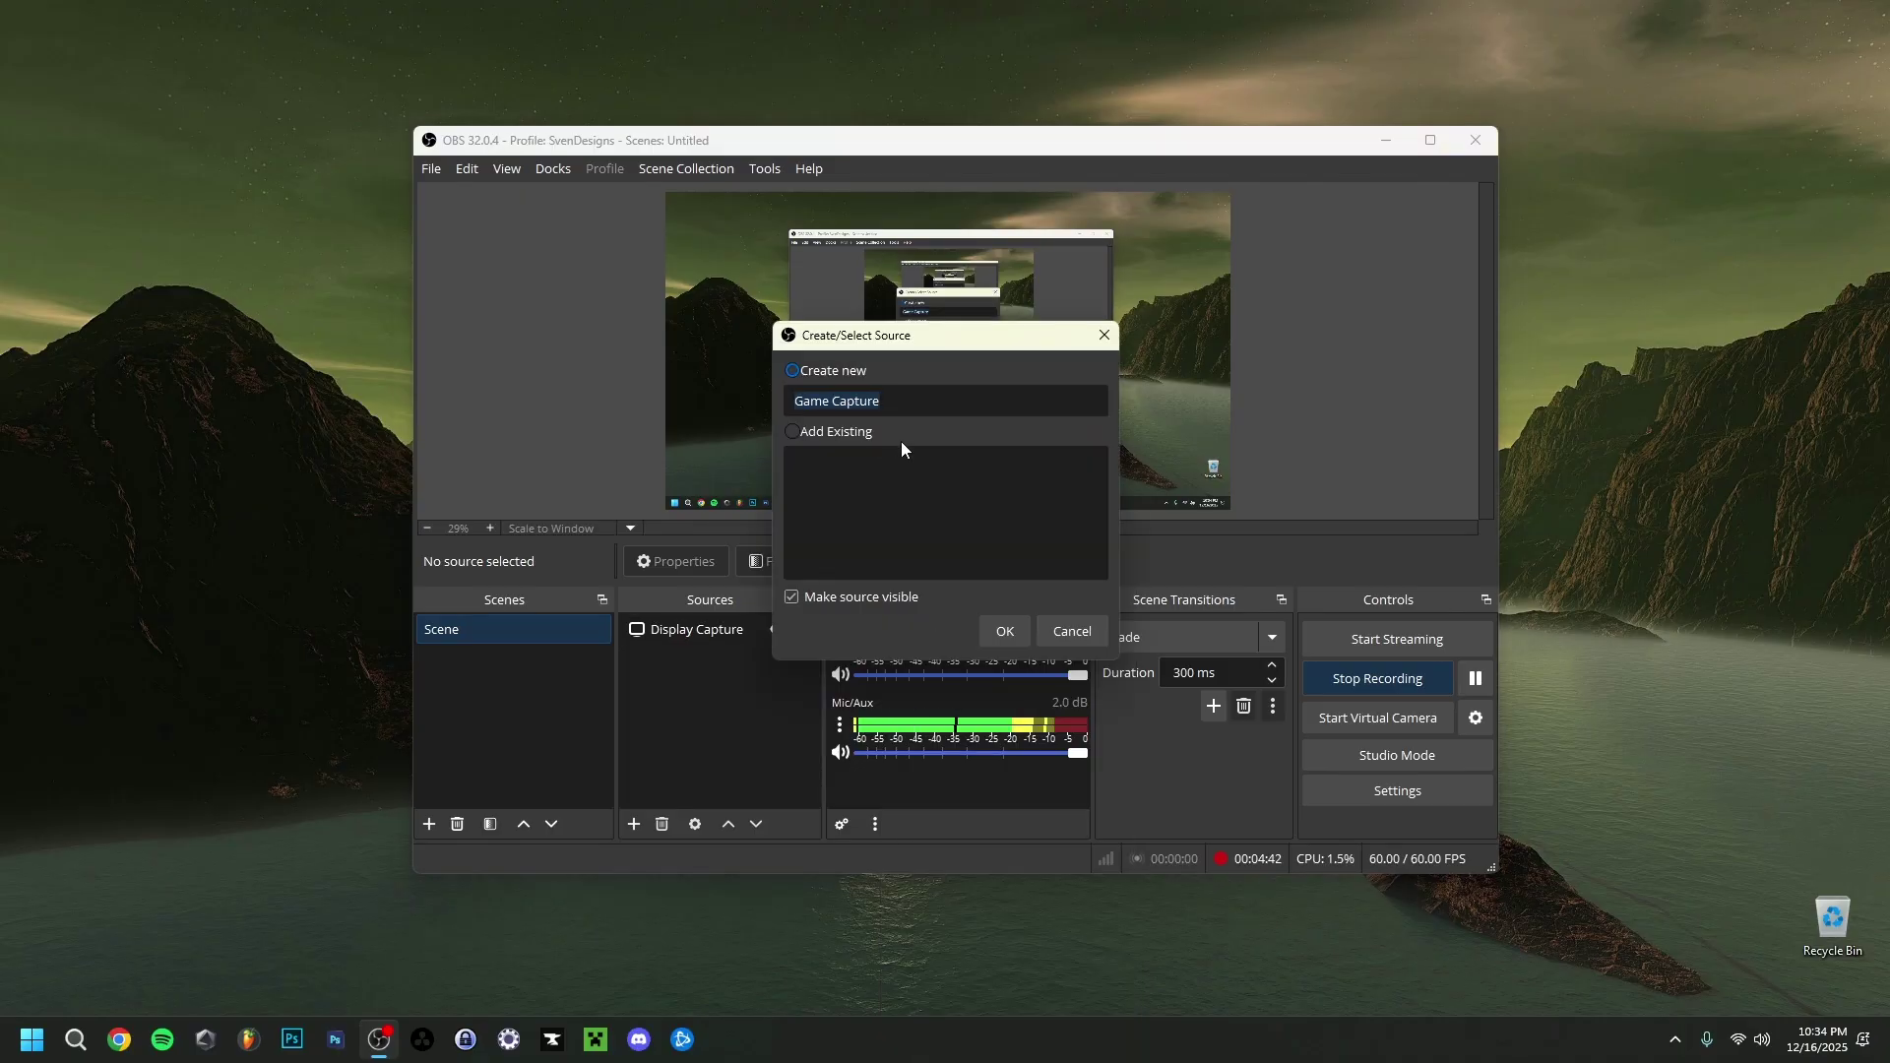
{"action": "left_click", "coordinate": [1002, 632]}
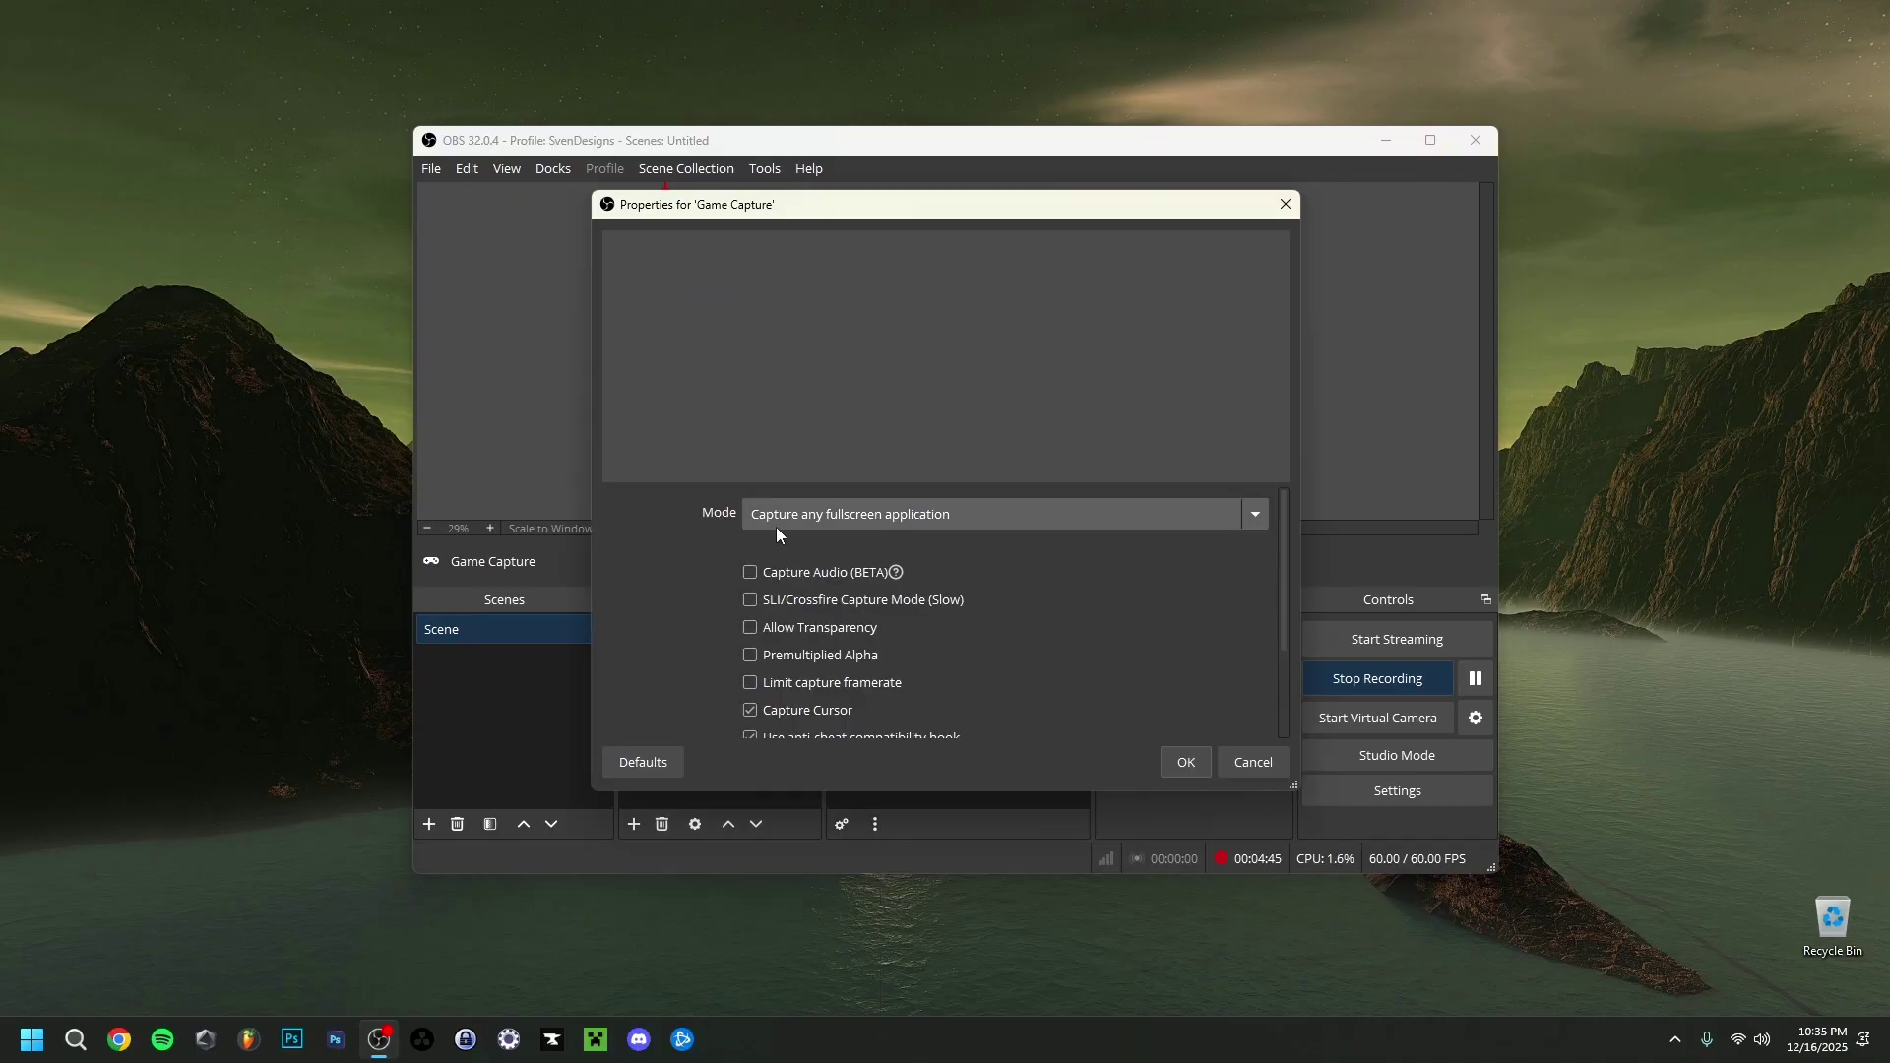
- Try the Game Capture source in Capture specific window mode, and remove that source from the scene
{"action": "left_click", "coordinate": [772, 518]}
{"action": "left_click", "coordinate": [902, 578]}
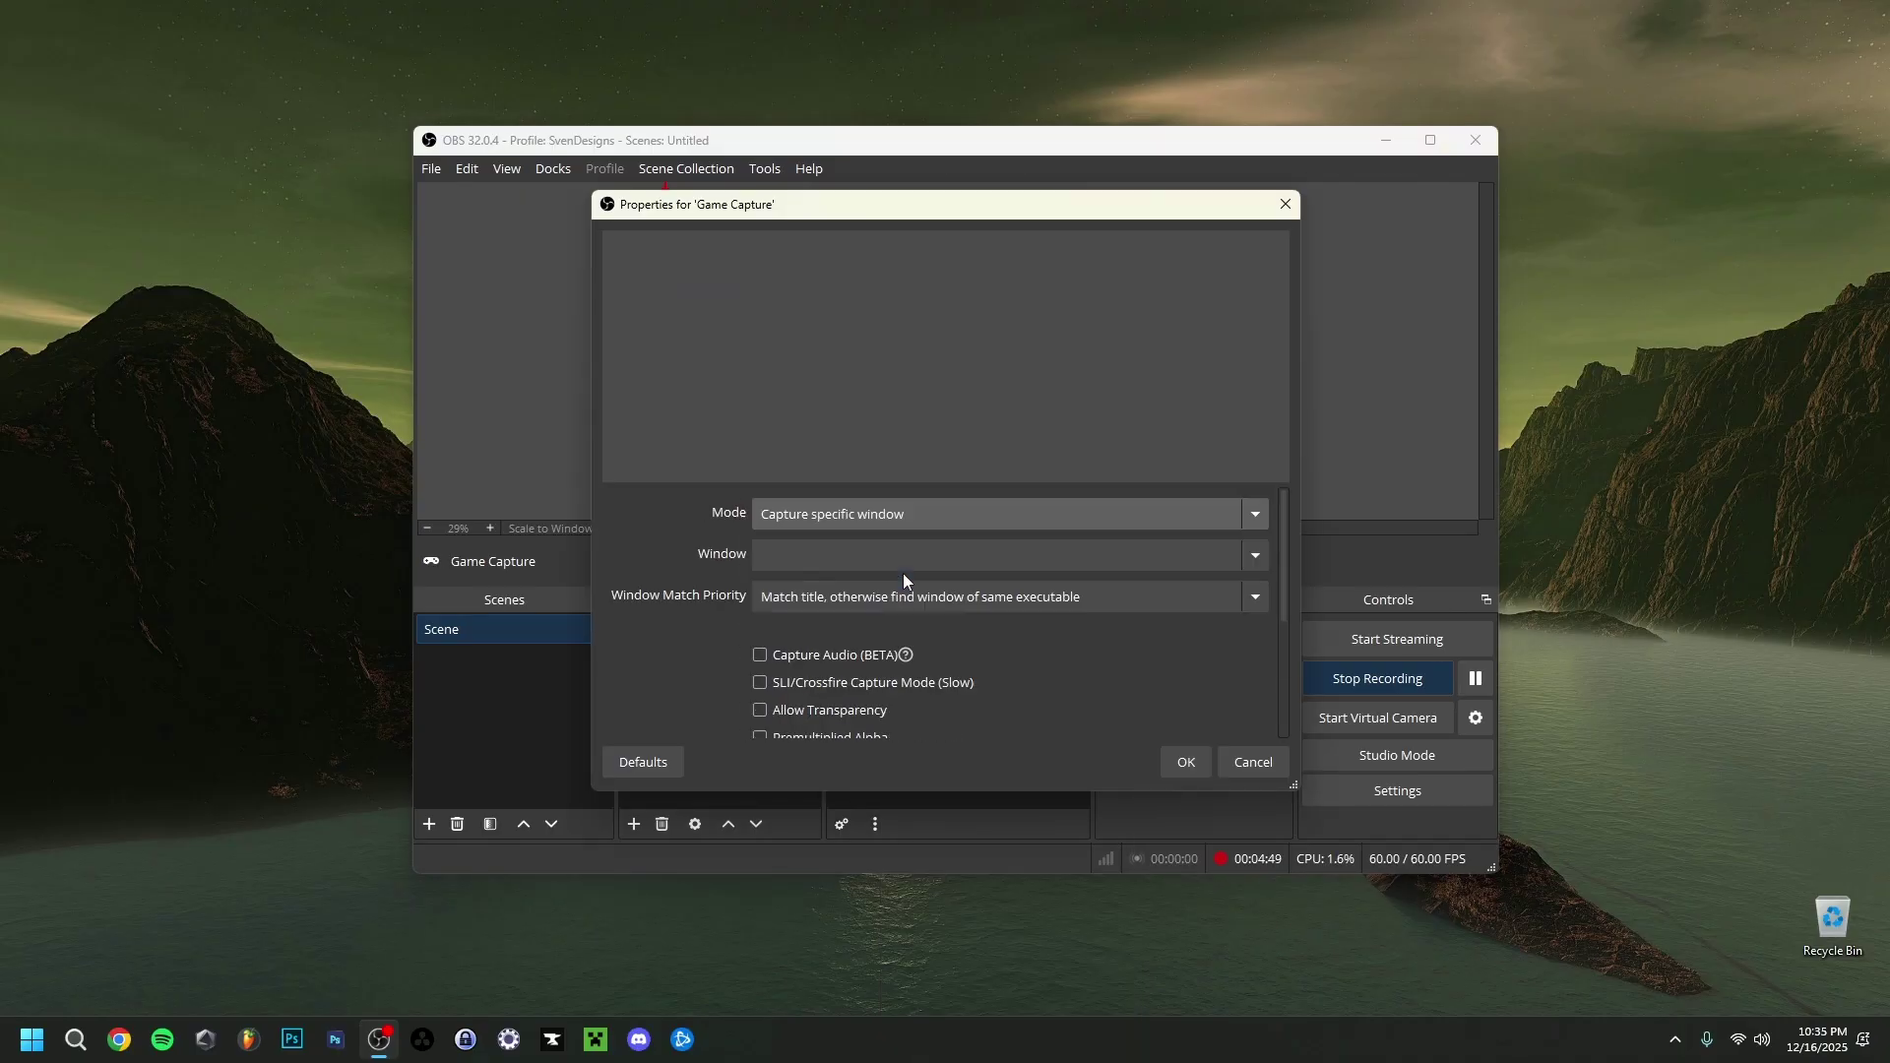
{"action": "left_click", "coordinate": [785, 555]}
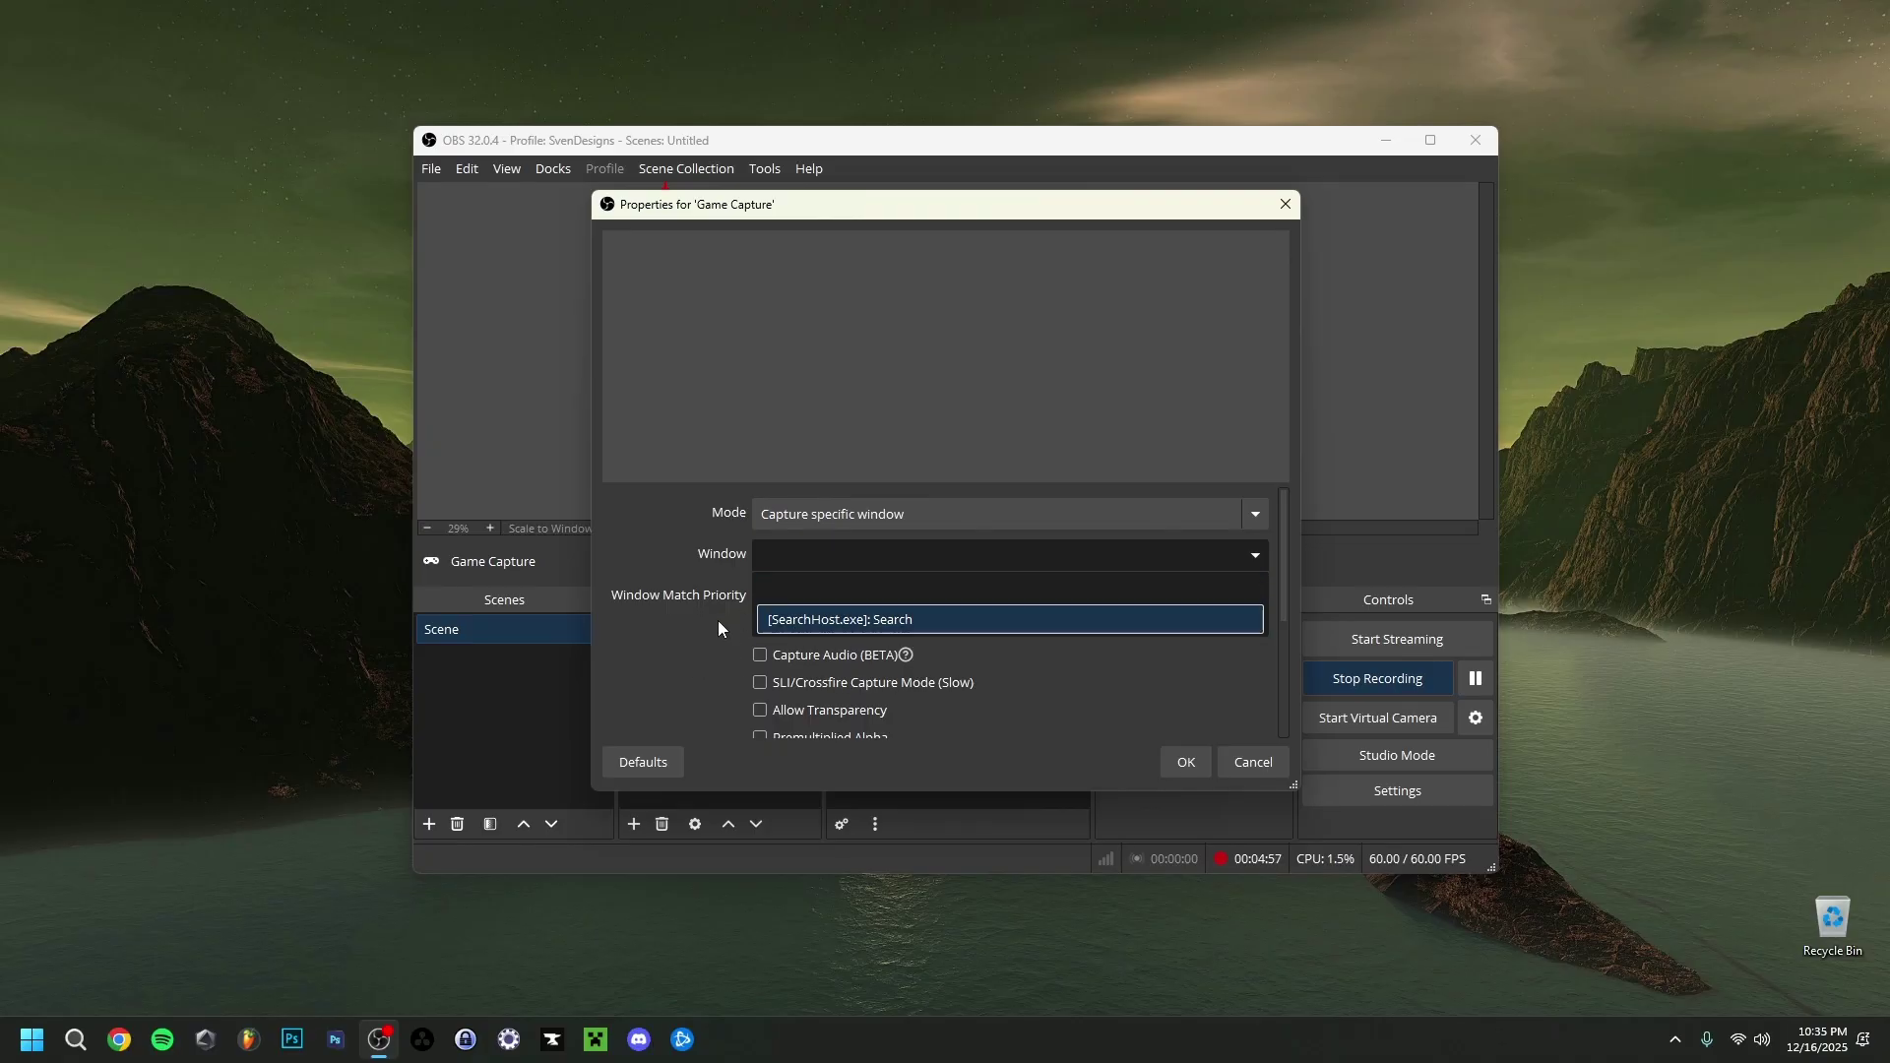
{"action": "left_click", "coordinate": [693, 646]}
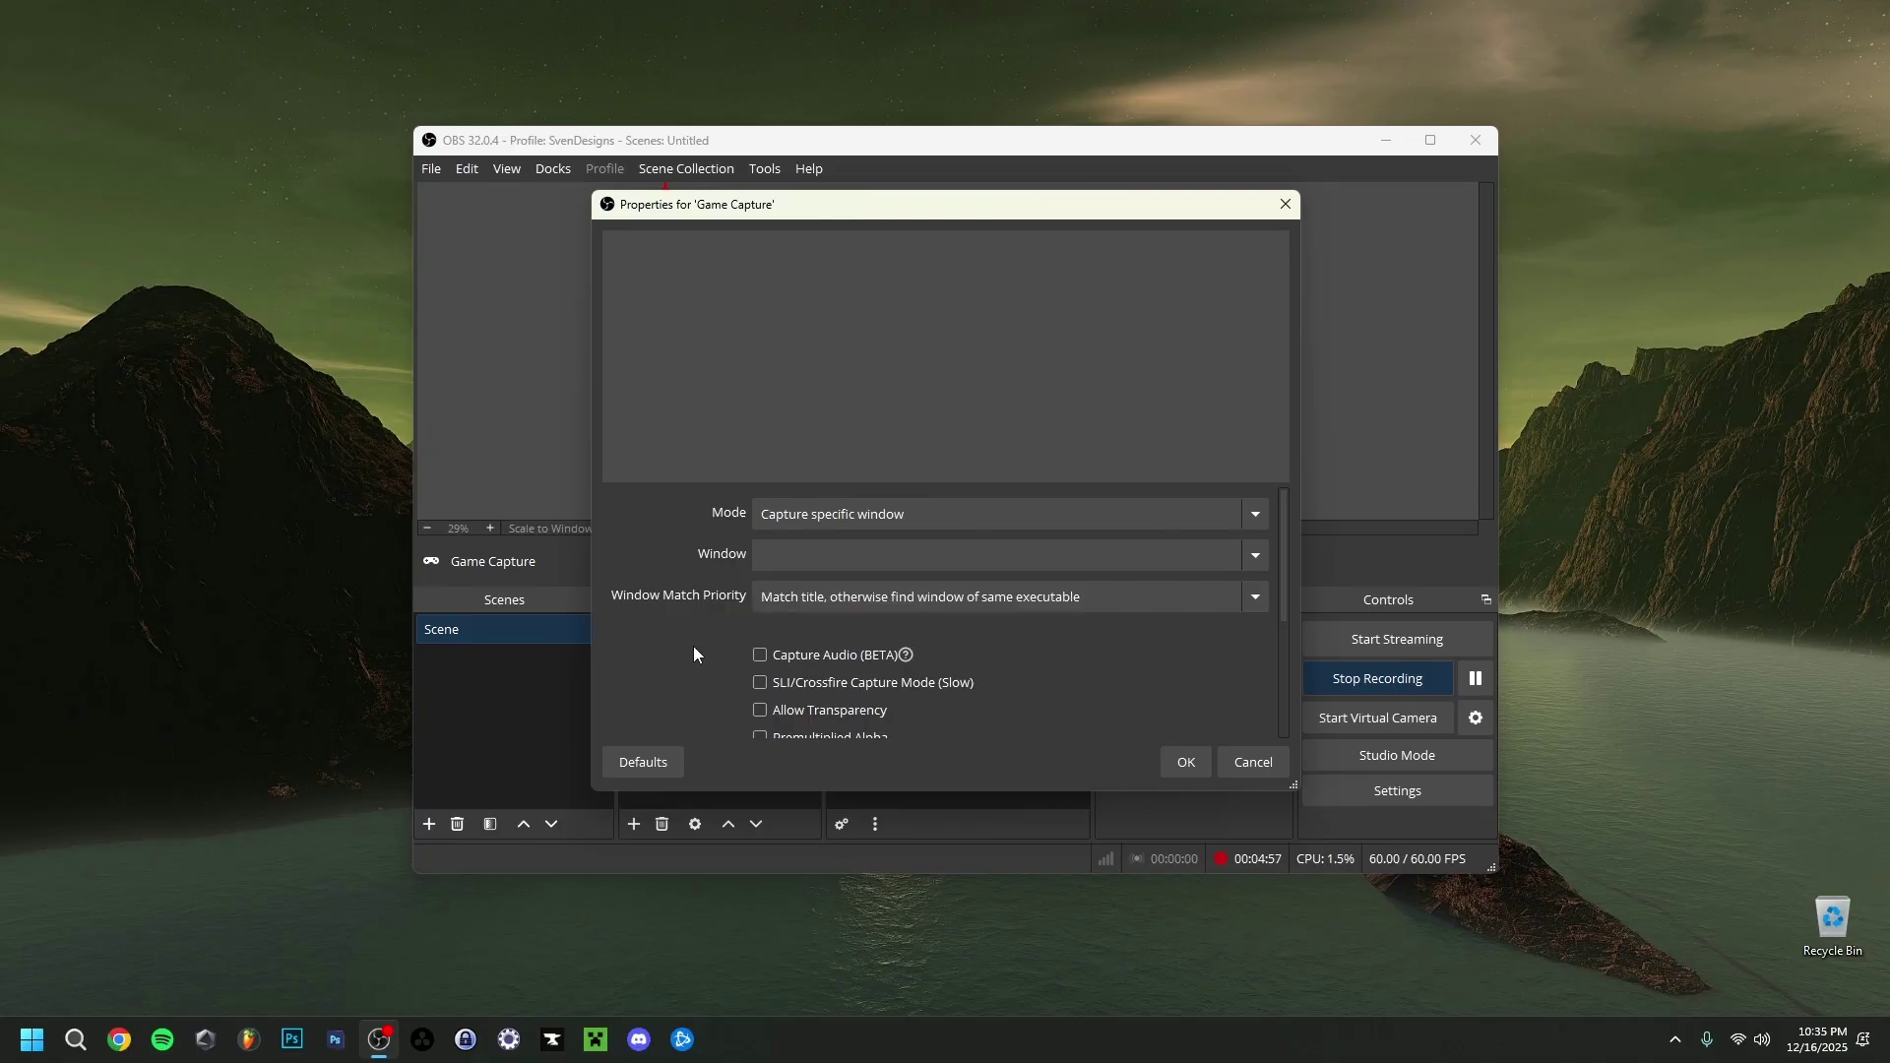
{"action": "left_click", "coordinate": [1186, 762]}
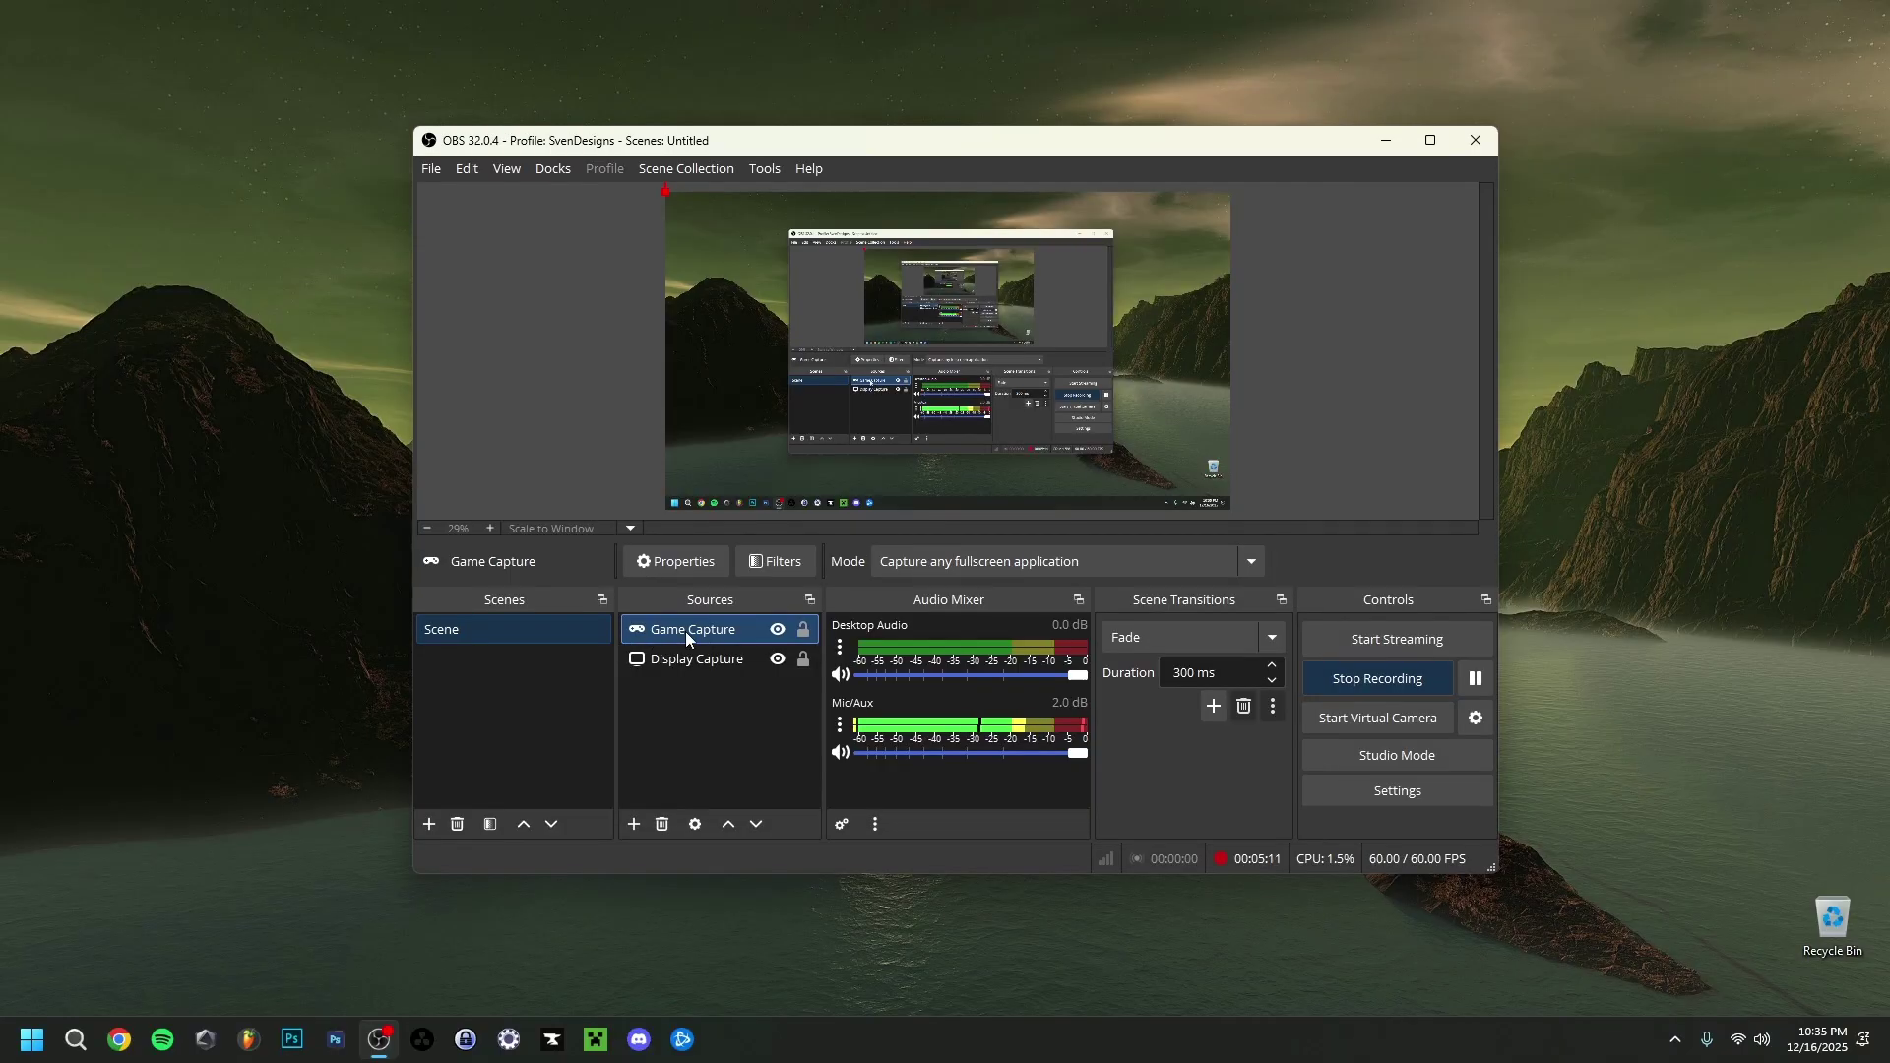
{"action": "key", "text": "Delete"}
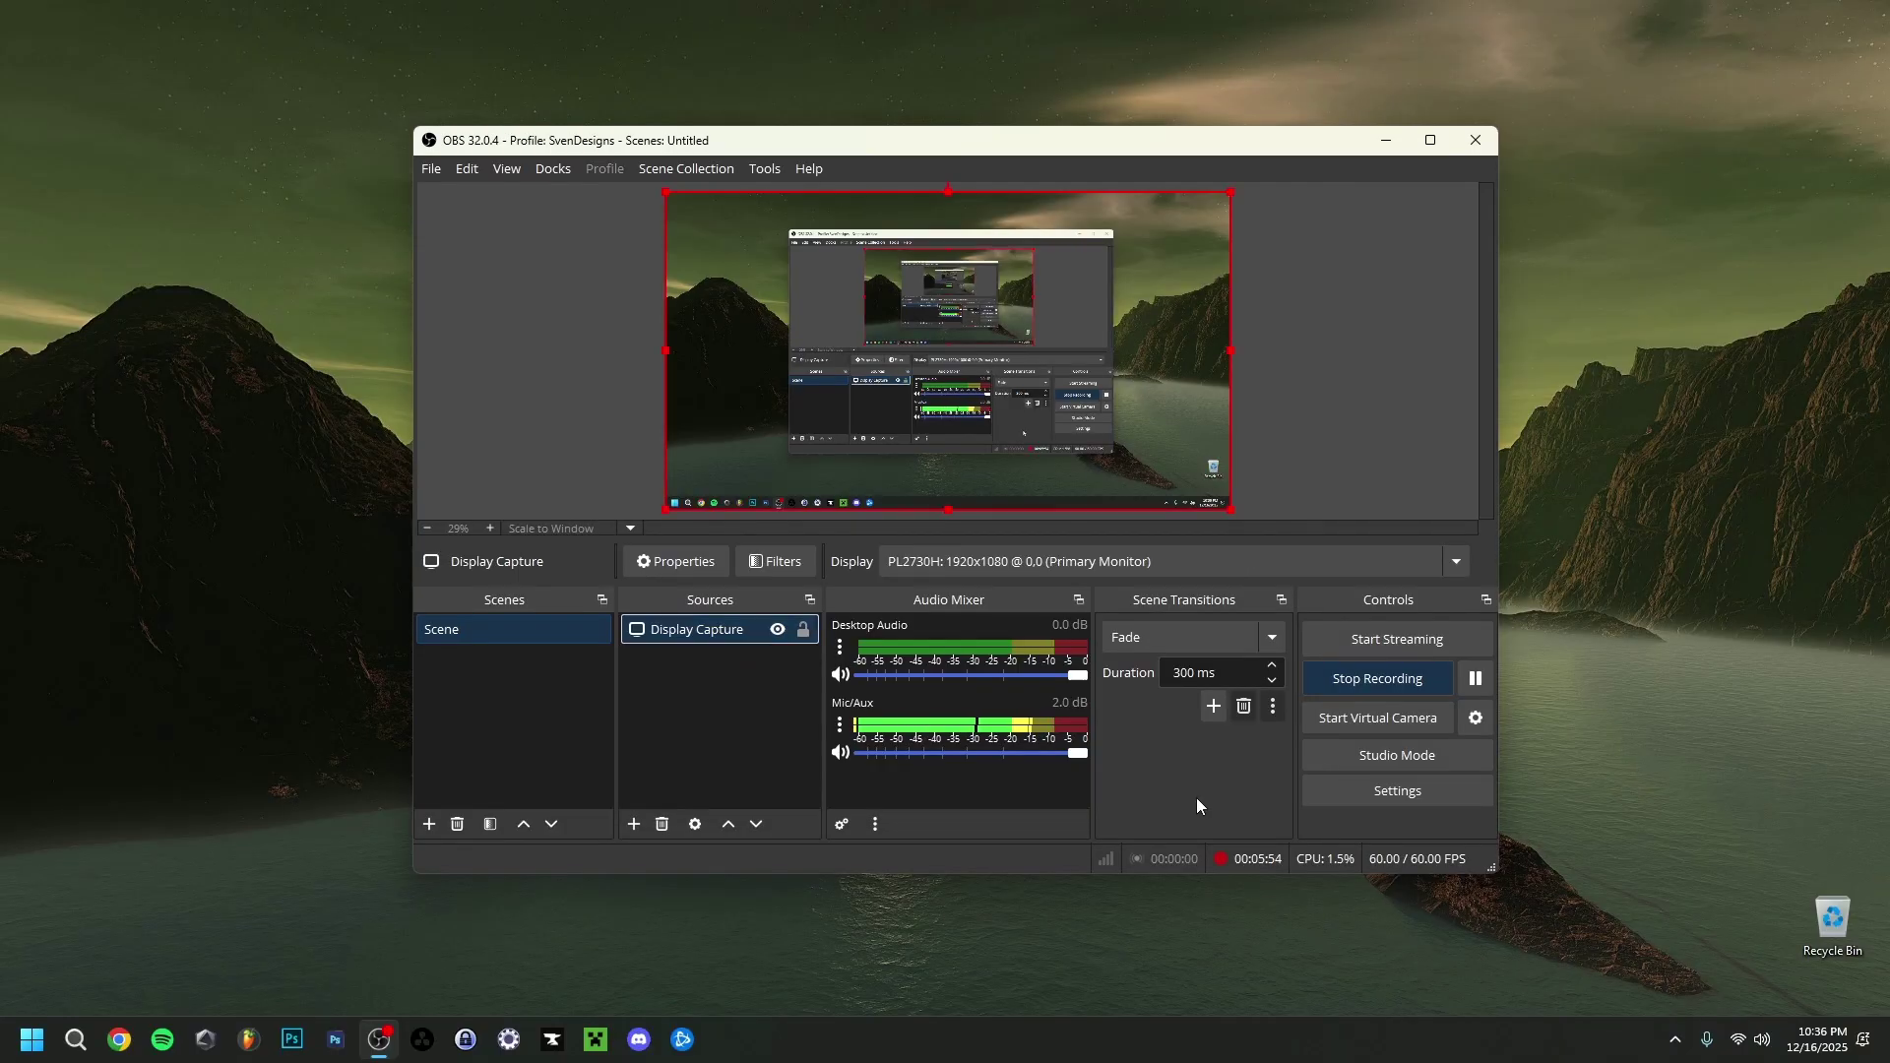
- Open the settings and review the General options, including the available update channels
{"action": "left_click", "coordinate": [1418, 794]}
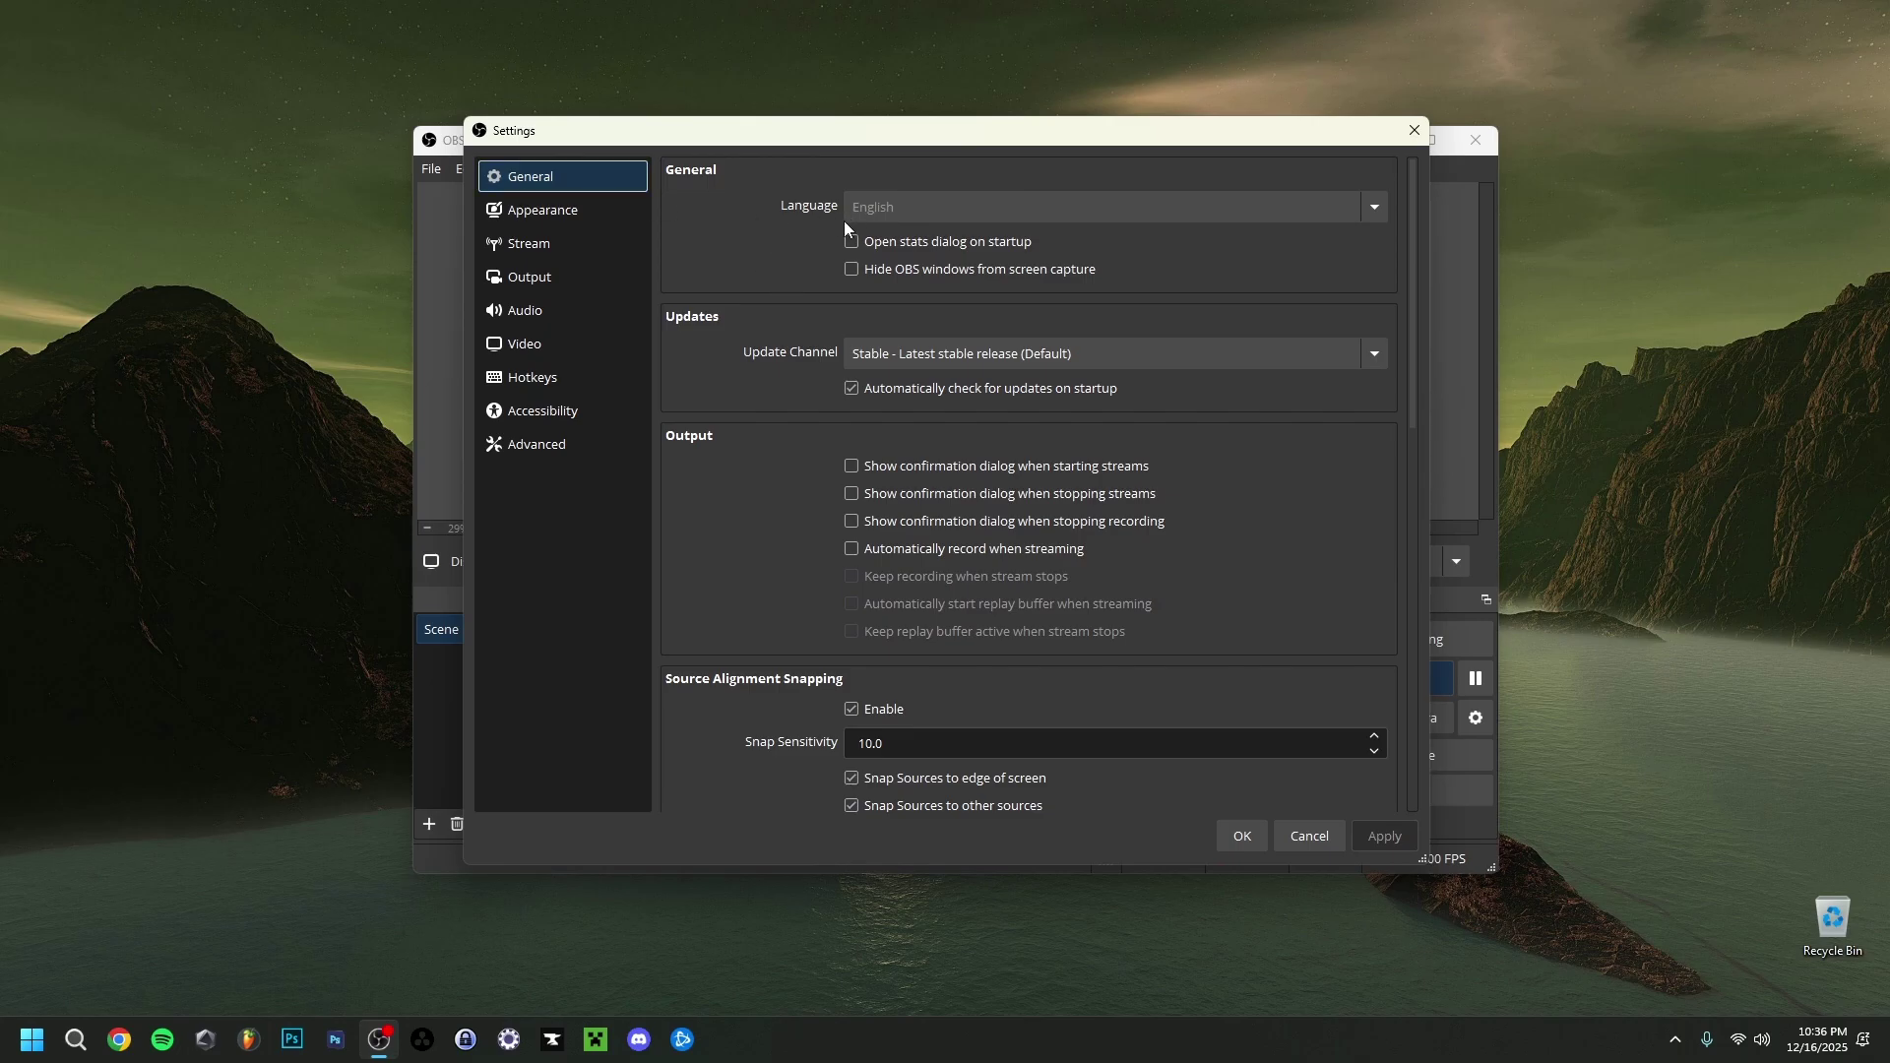
{"action": "left_click", "coordinate": [868, 360]}
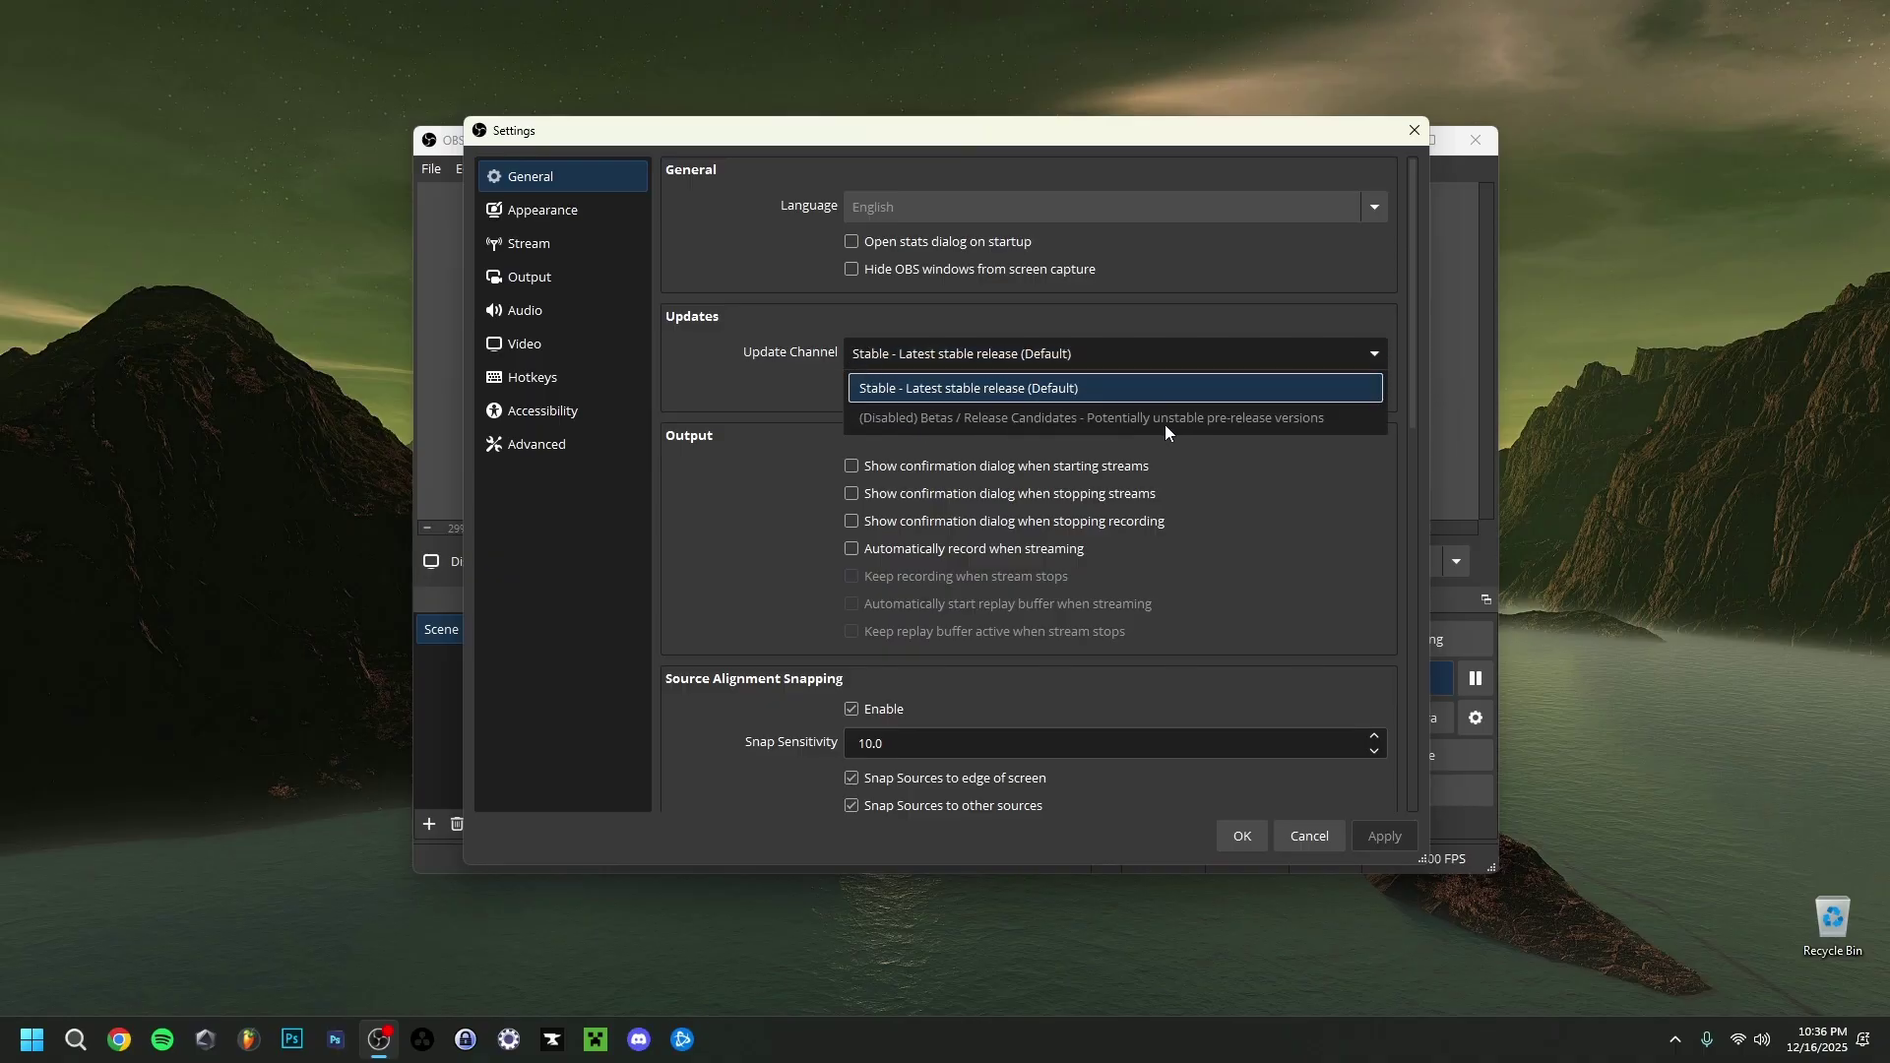
{"action": "left_click", "coordinate": [774, 384]}
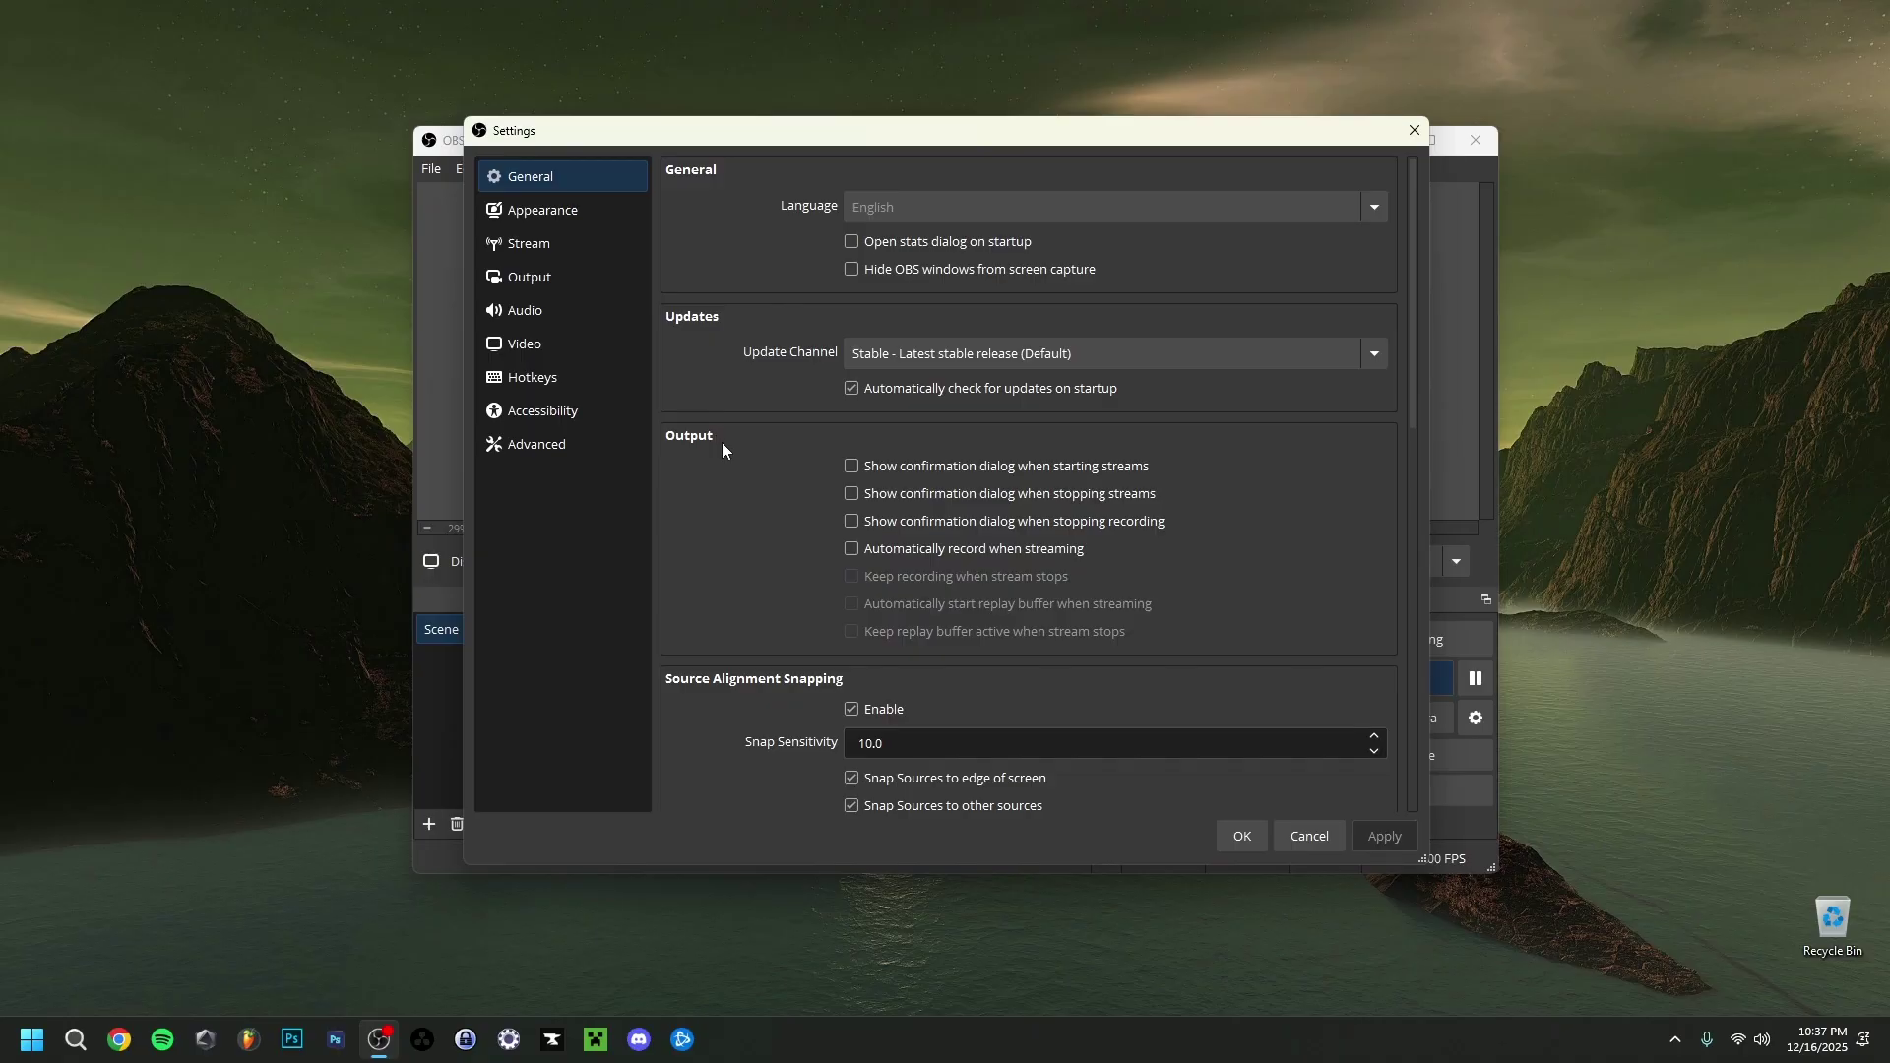
{"action": "scroll", "coordinate": [723, 441], "scroll_direction": "down", "scroll_amount": 4}
{"action": "scroll", "coordinate": [714, 482], "scroll_direction": "down", "scroll_amount": 7}
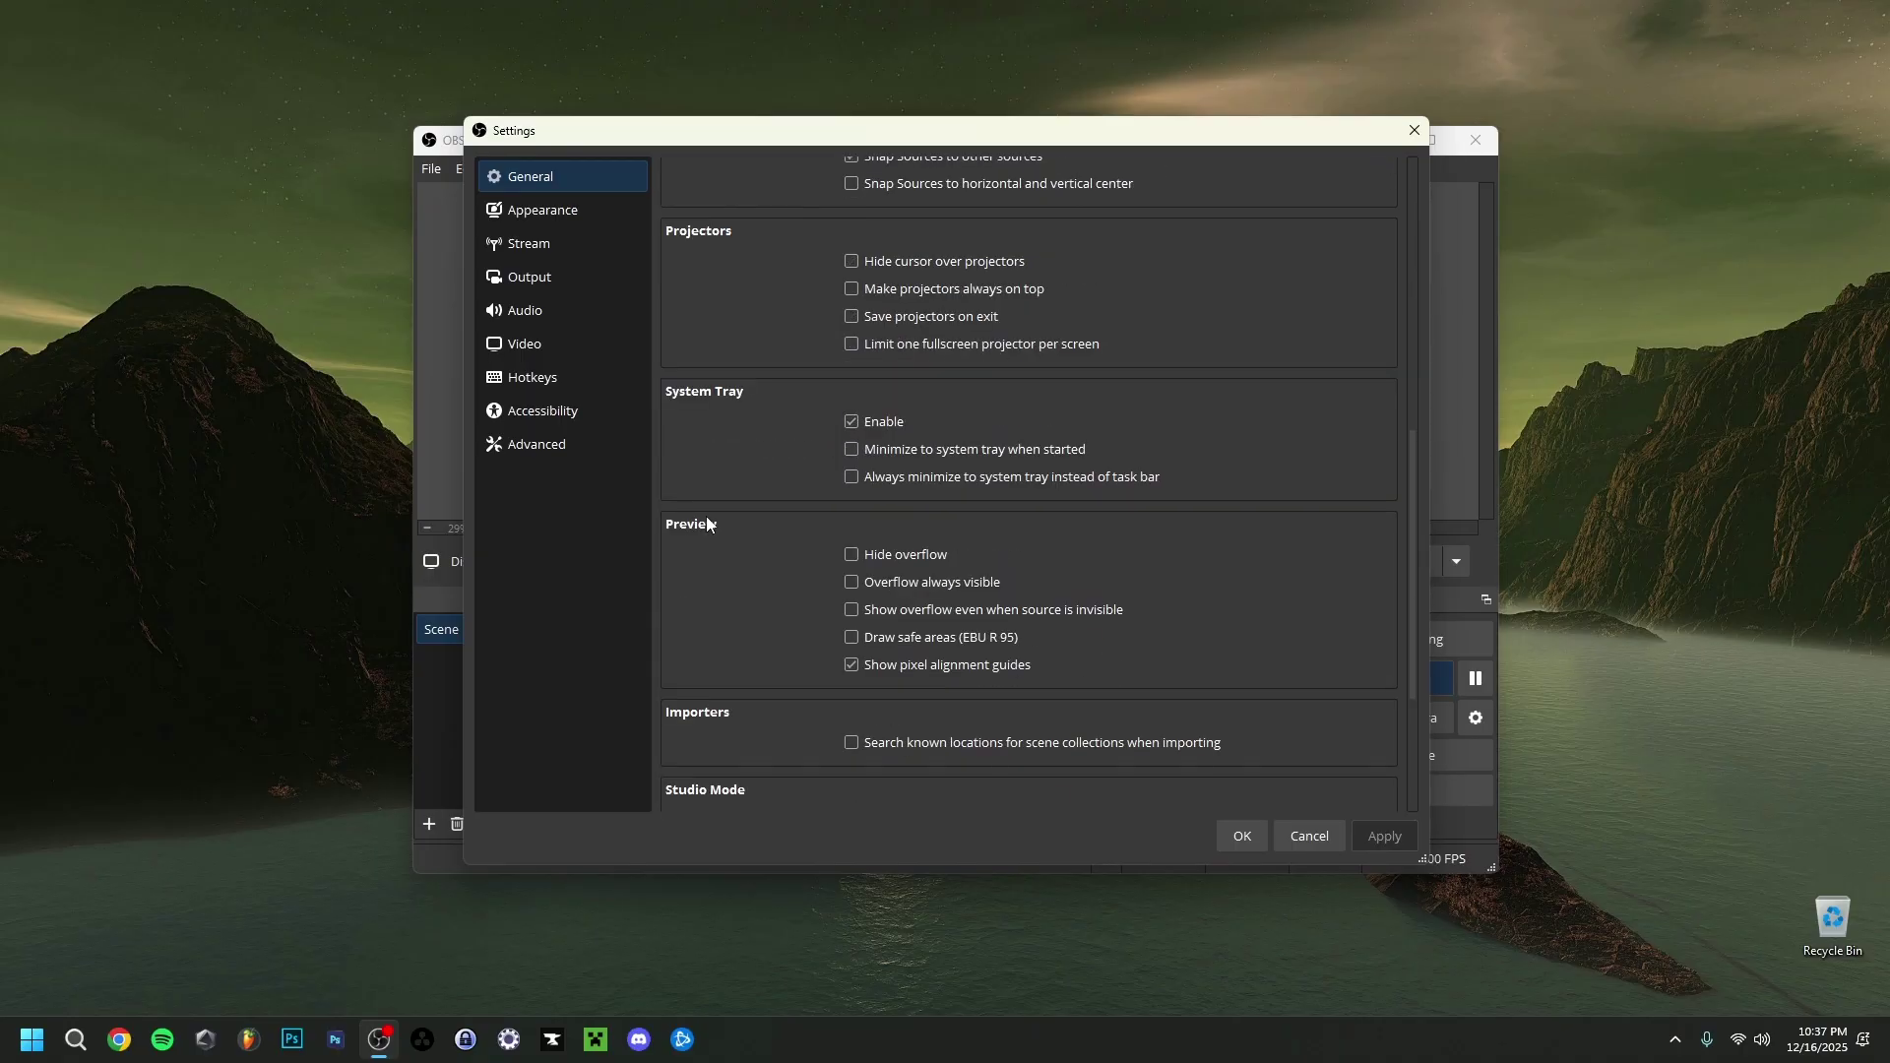
{"action": "scroll", "coordinate": [706, 514], "scroll_direction": "up", "scroll_amount": 8}
{"action": "scroll", "coordinate": [706, 514], "scroll_direction": "up", "scroll_amount": 3}
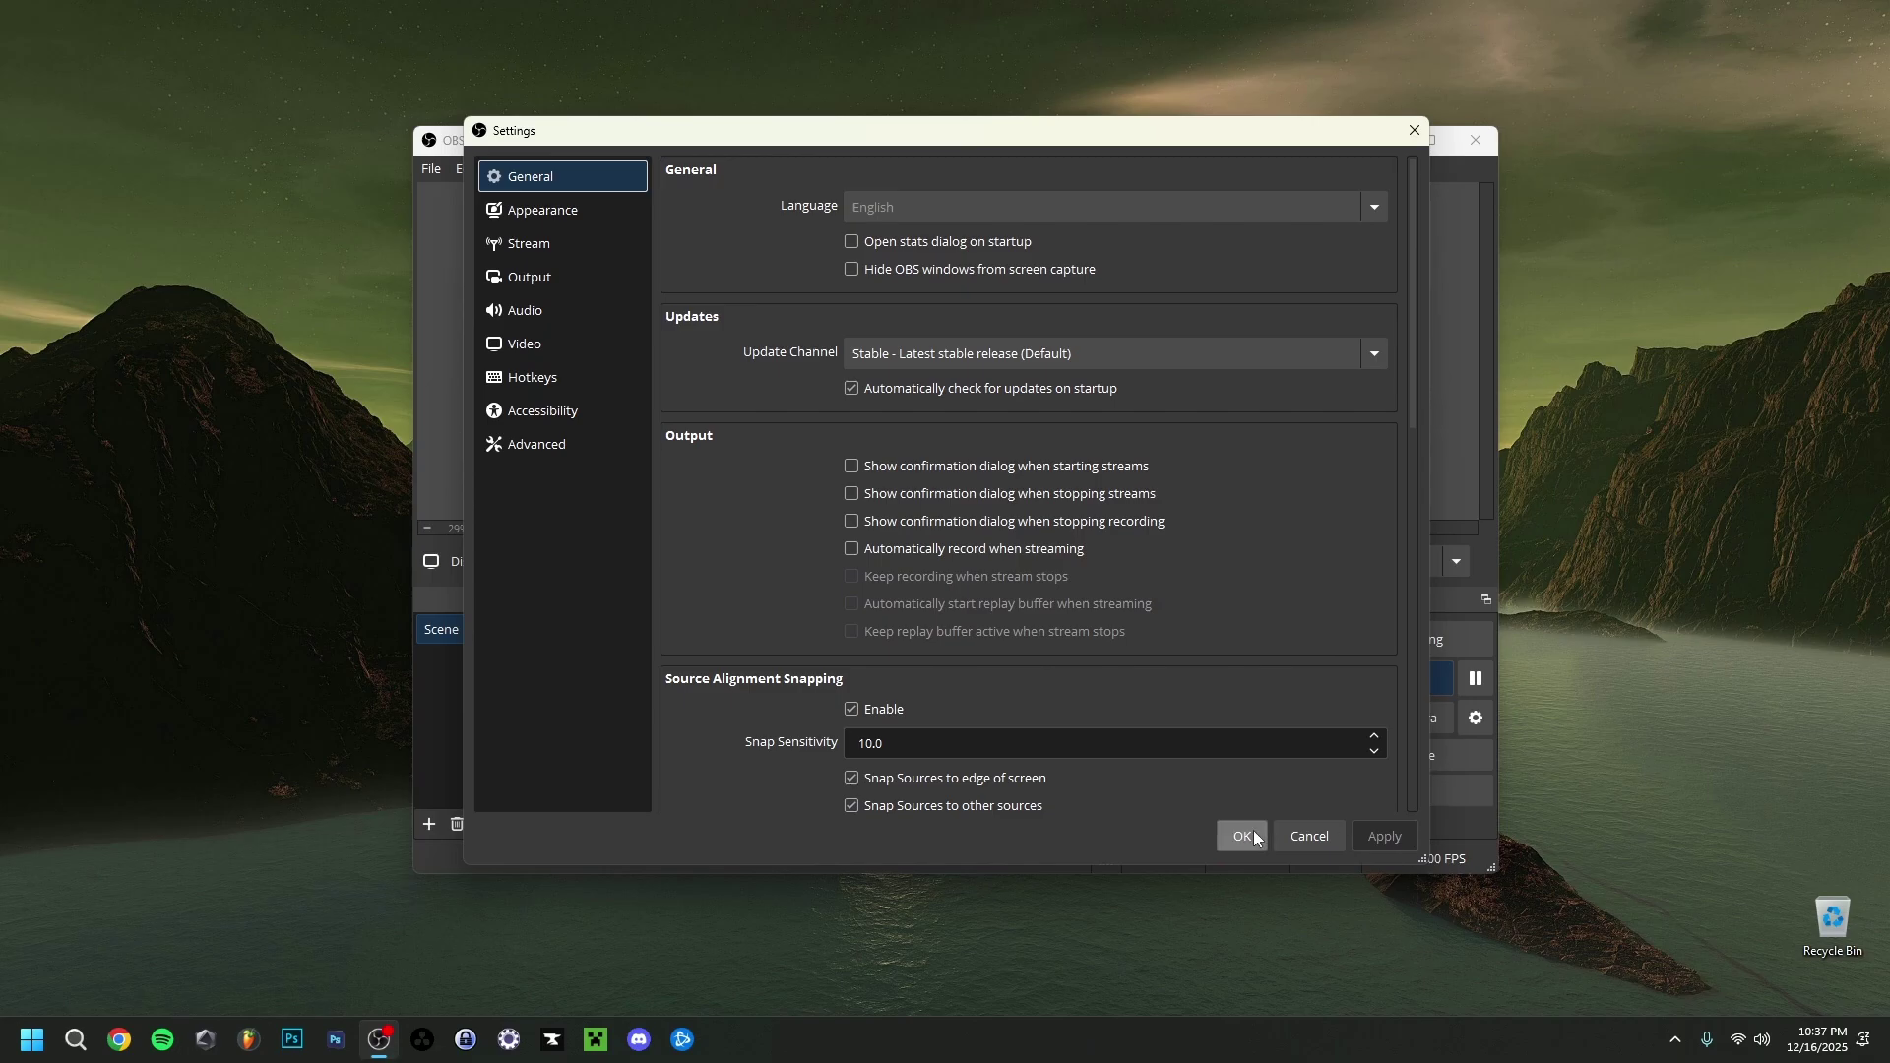
- Review the Appearance settings, checking the available themes and styles
{"action": "left_click", "coordinate": [569, 211]}
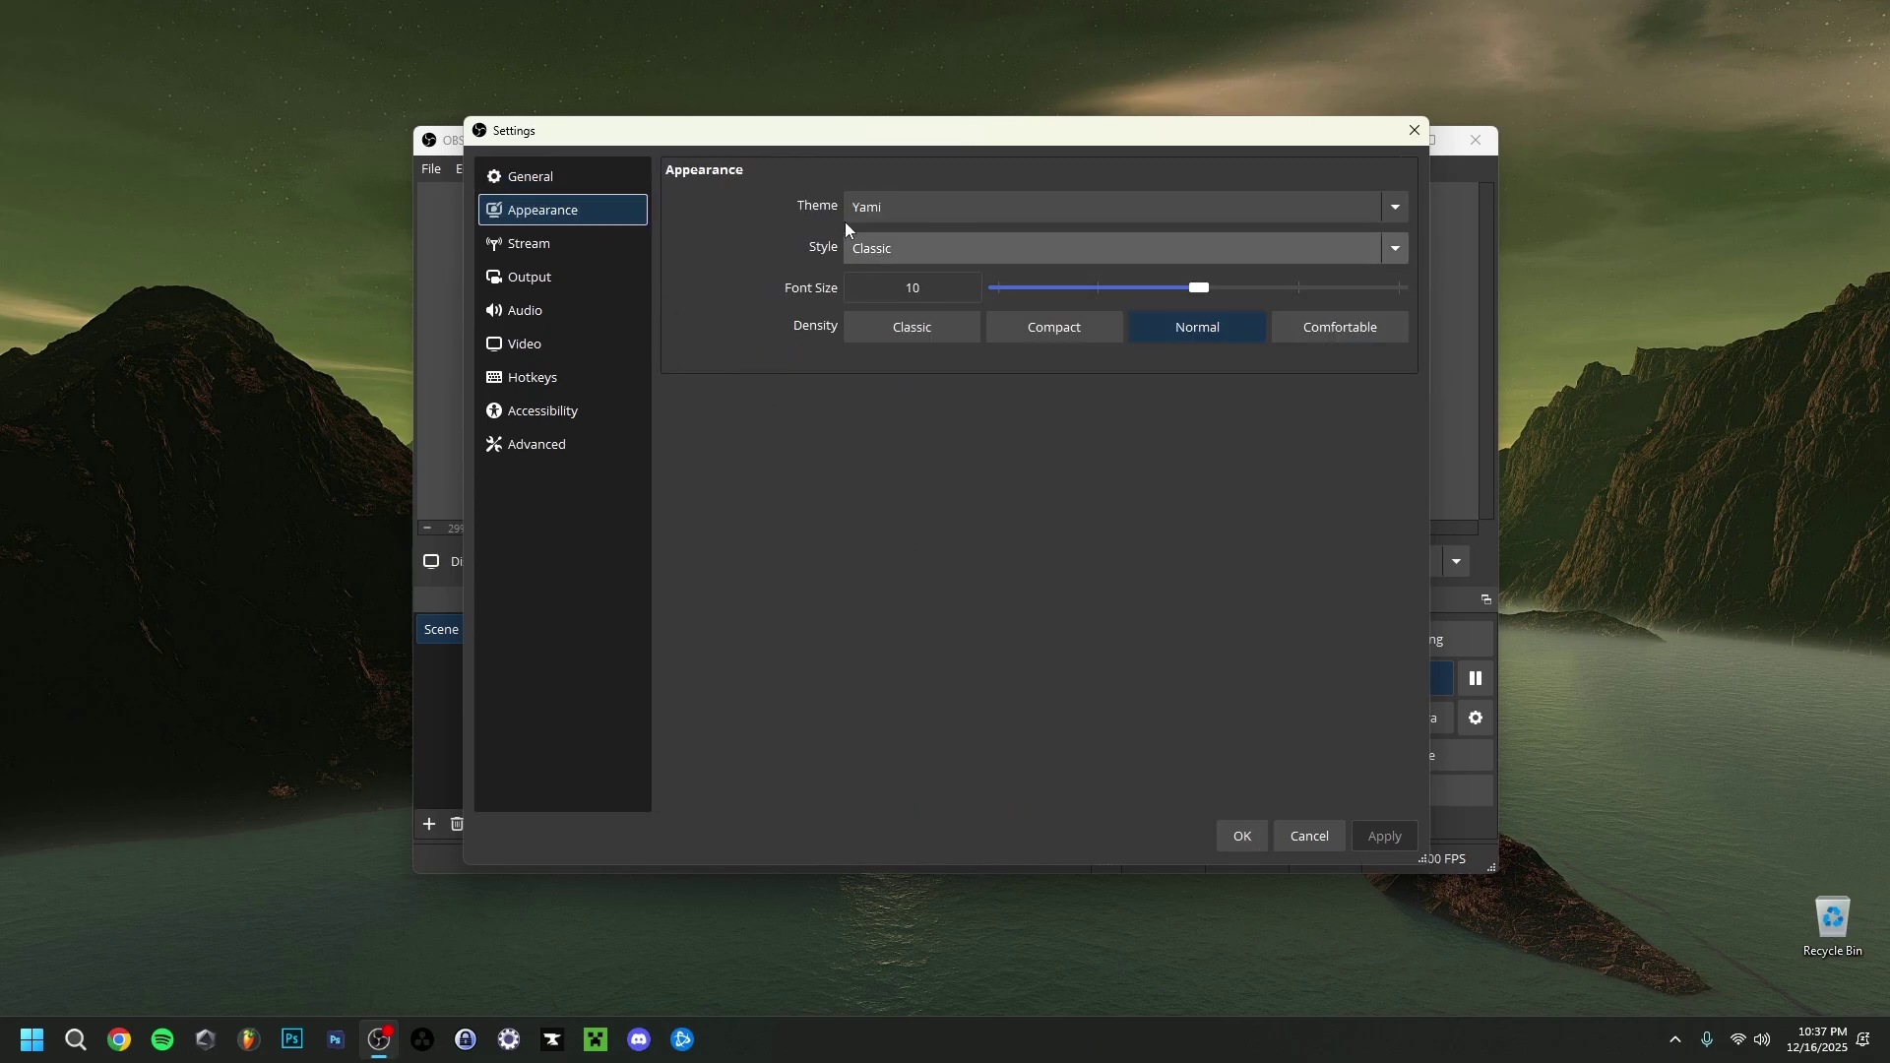
{"action": "left_click", "coordinate": [893, 205]}
{"action": "left_click", "coordinate": [898, 242]}
{"action": "left_click", "coordinate": [902, 254]}
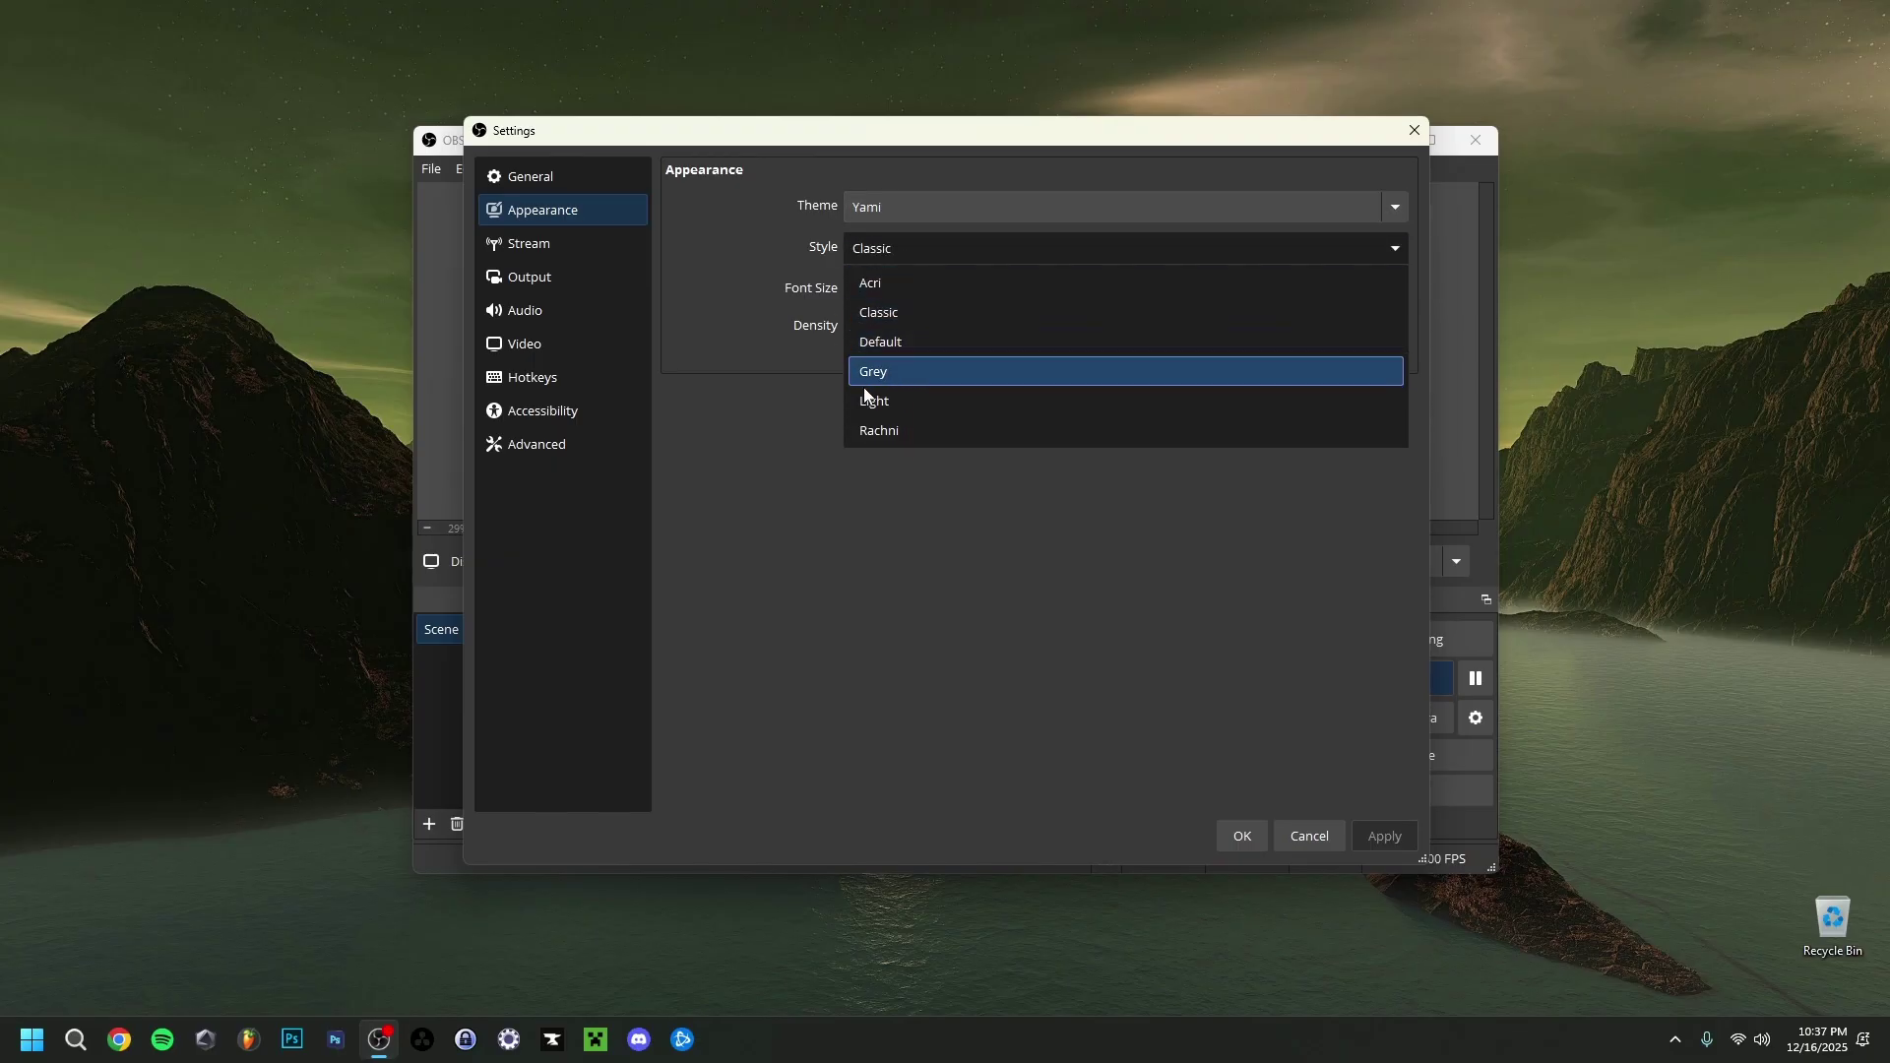
{"action": "left_click", "coordinate": [764, 476]}
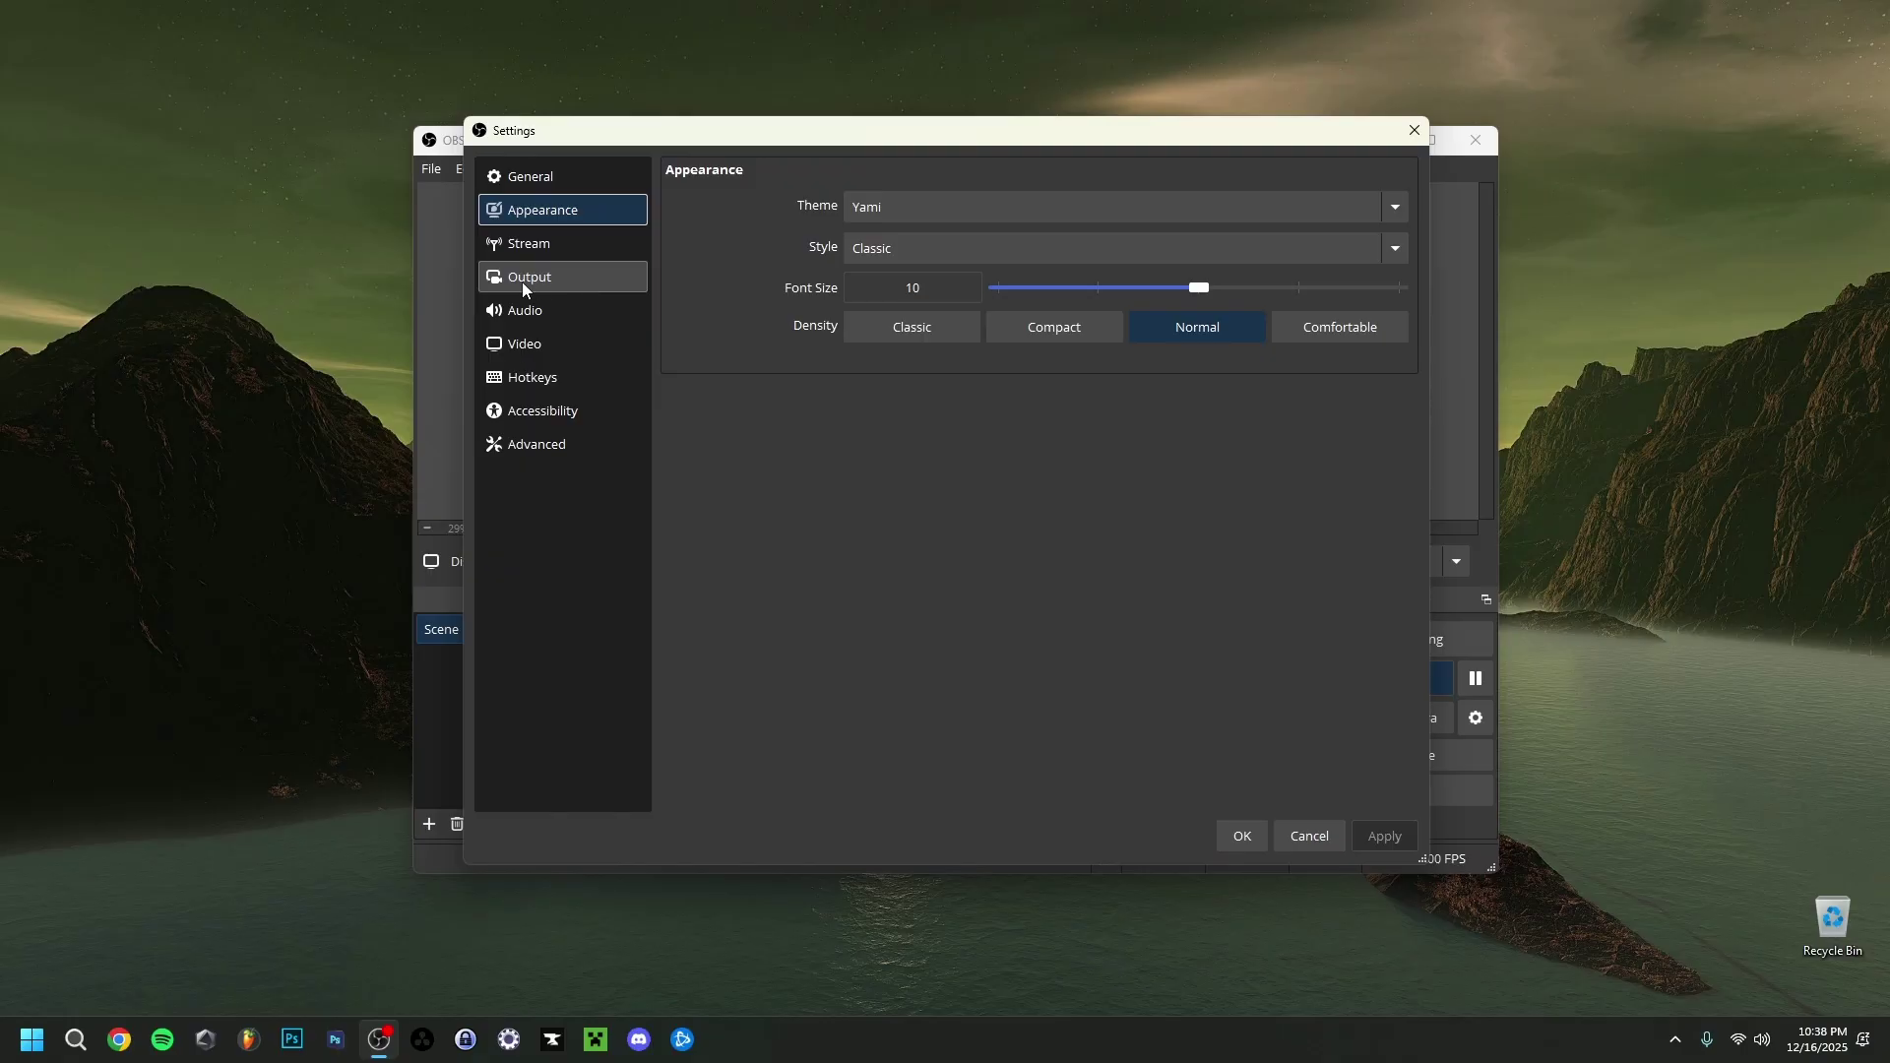
- Examine the recording output settings, including the output mode choices, recording type and recording format
{"action": "left_click", "coordinate": [581, 287]}
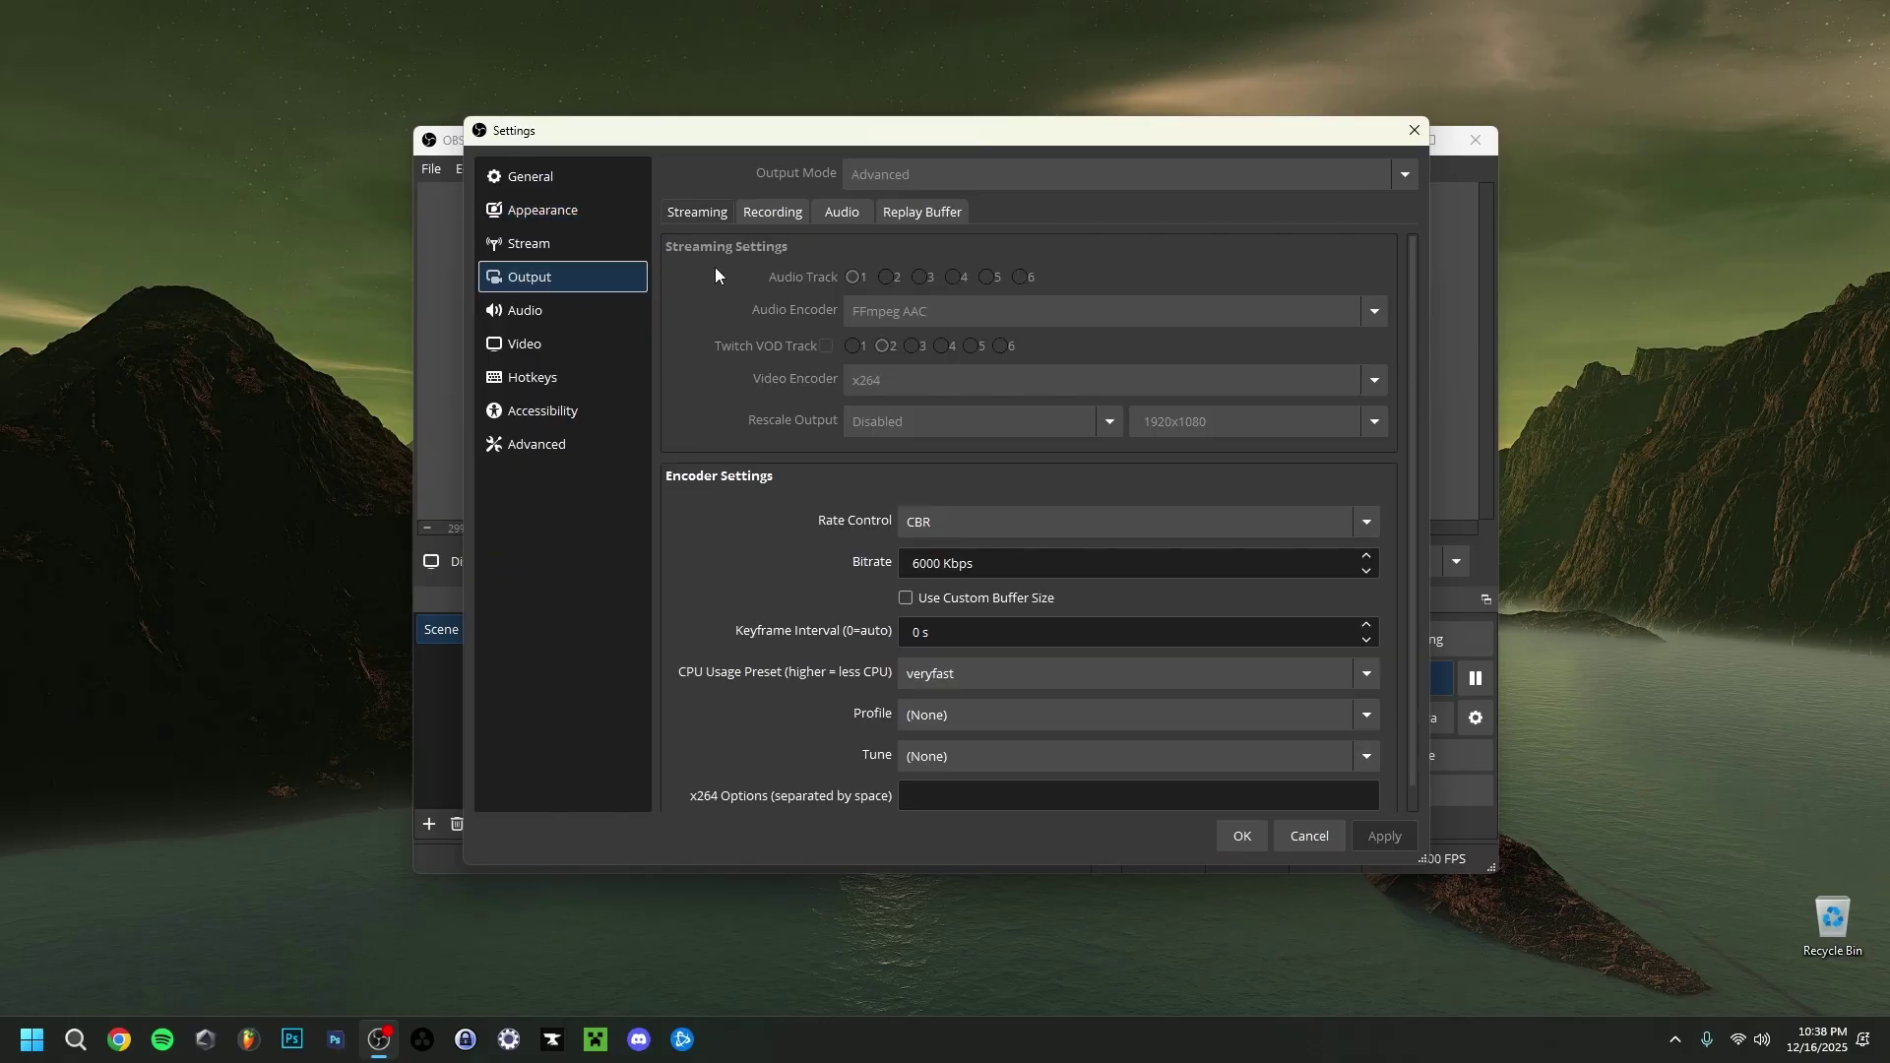
{"action": "left_click", "coordinate": [758, 215]}
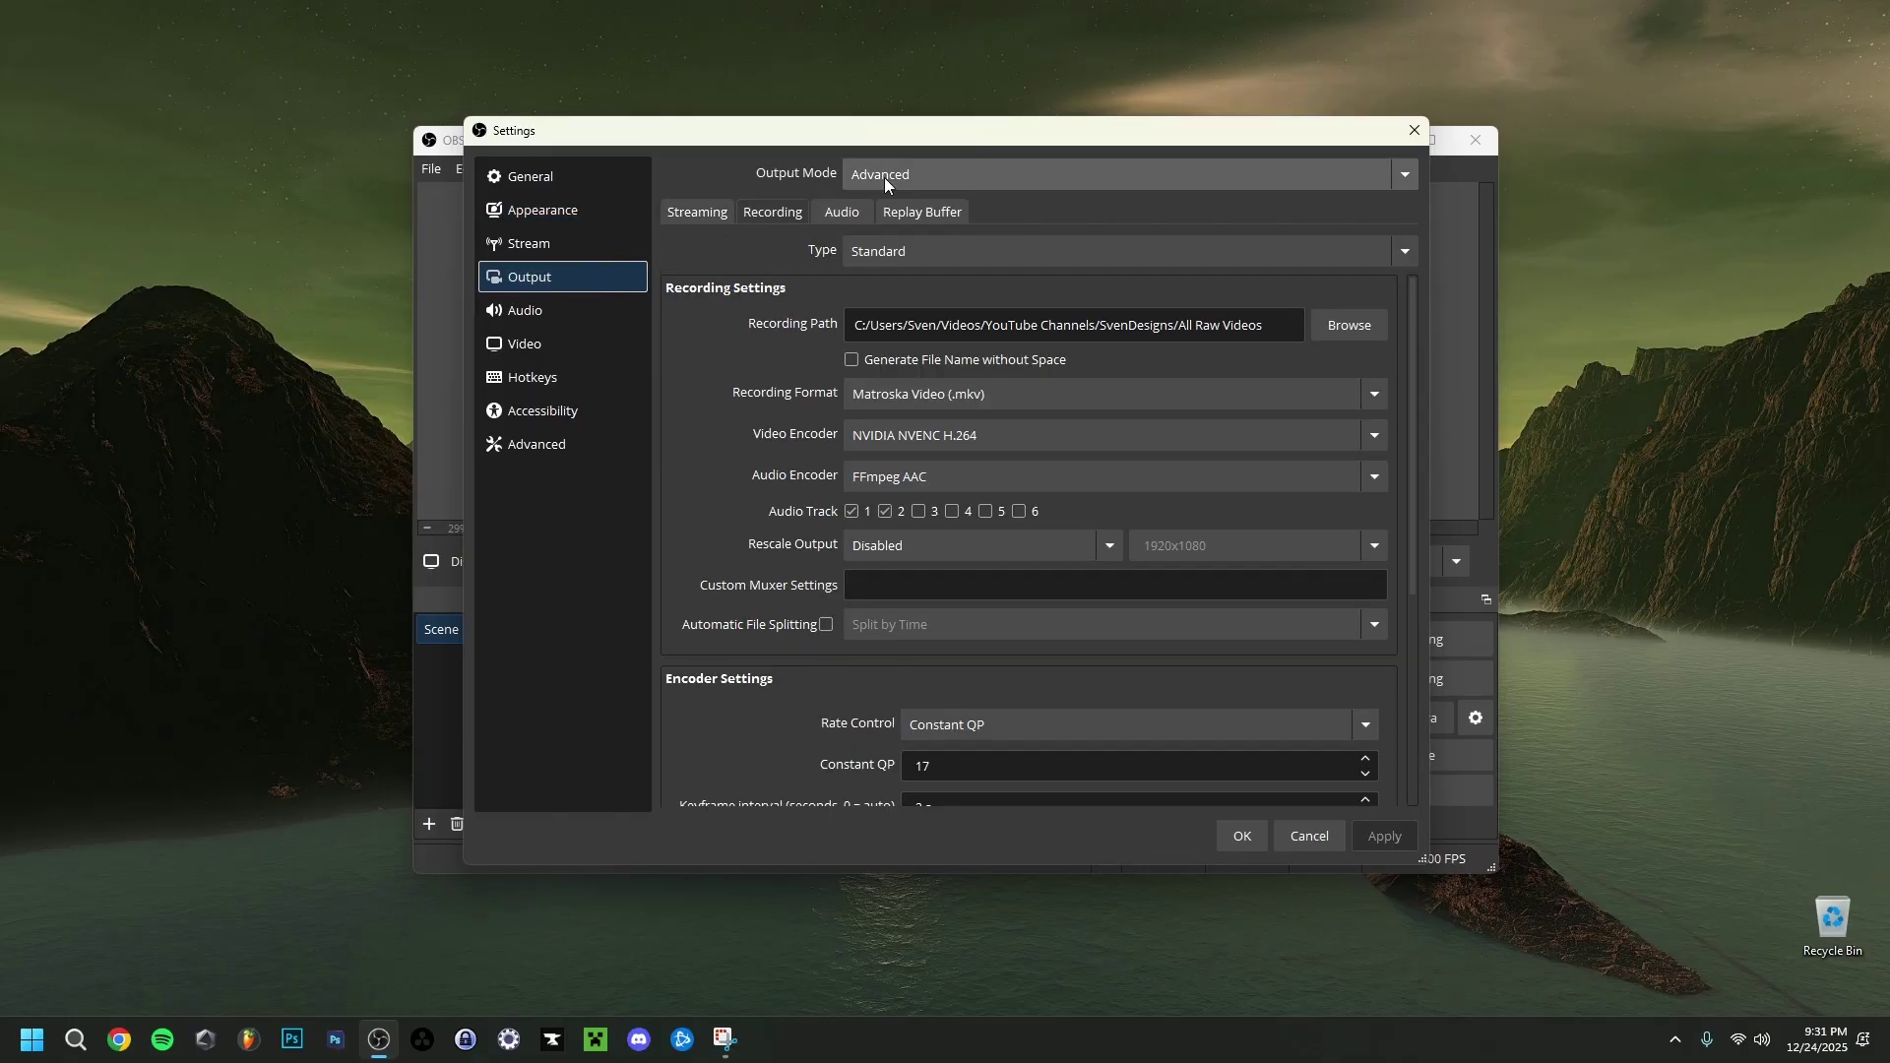
{"action": "left_click", "coordinate": [955, 173]}
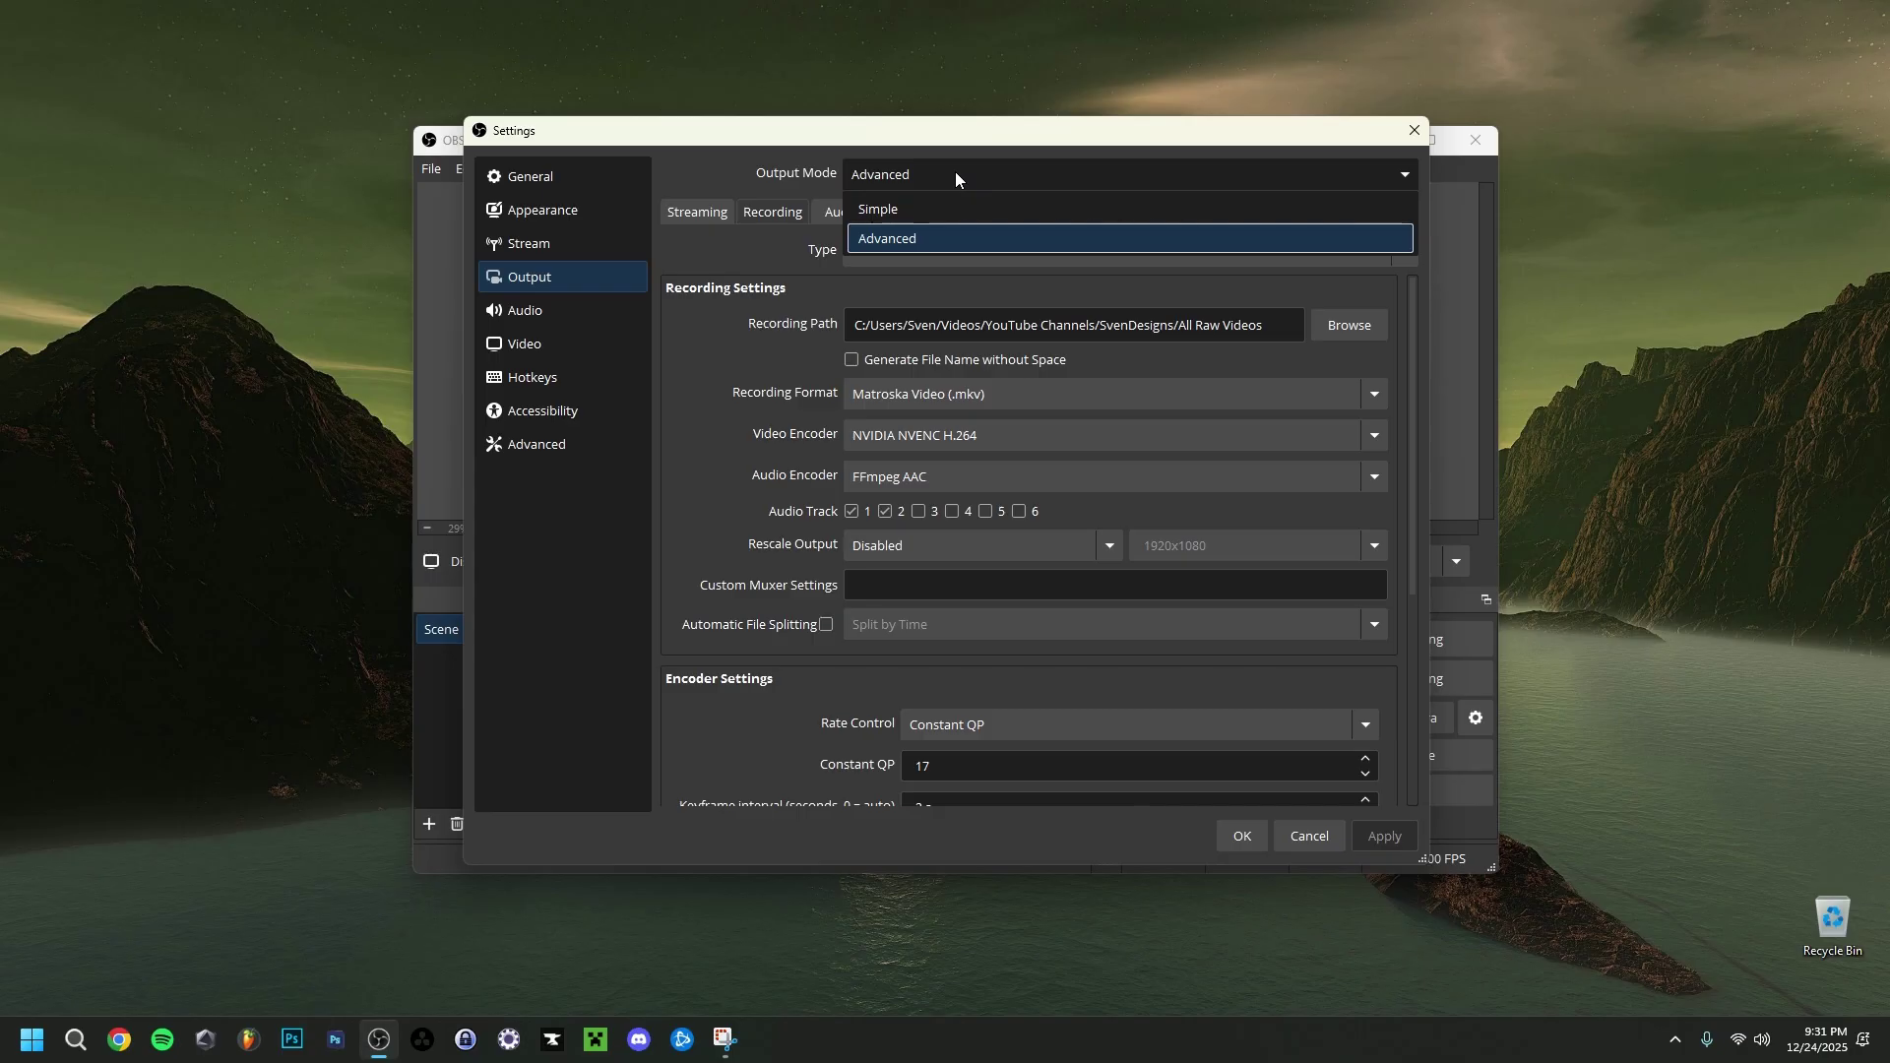
{"action": "left_click", "coordinate": [955, 173]}
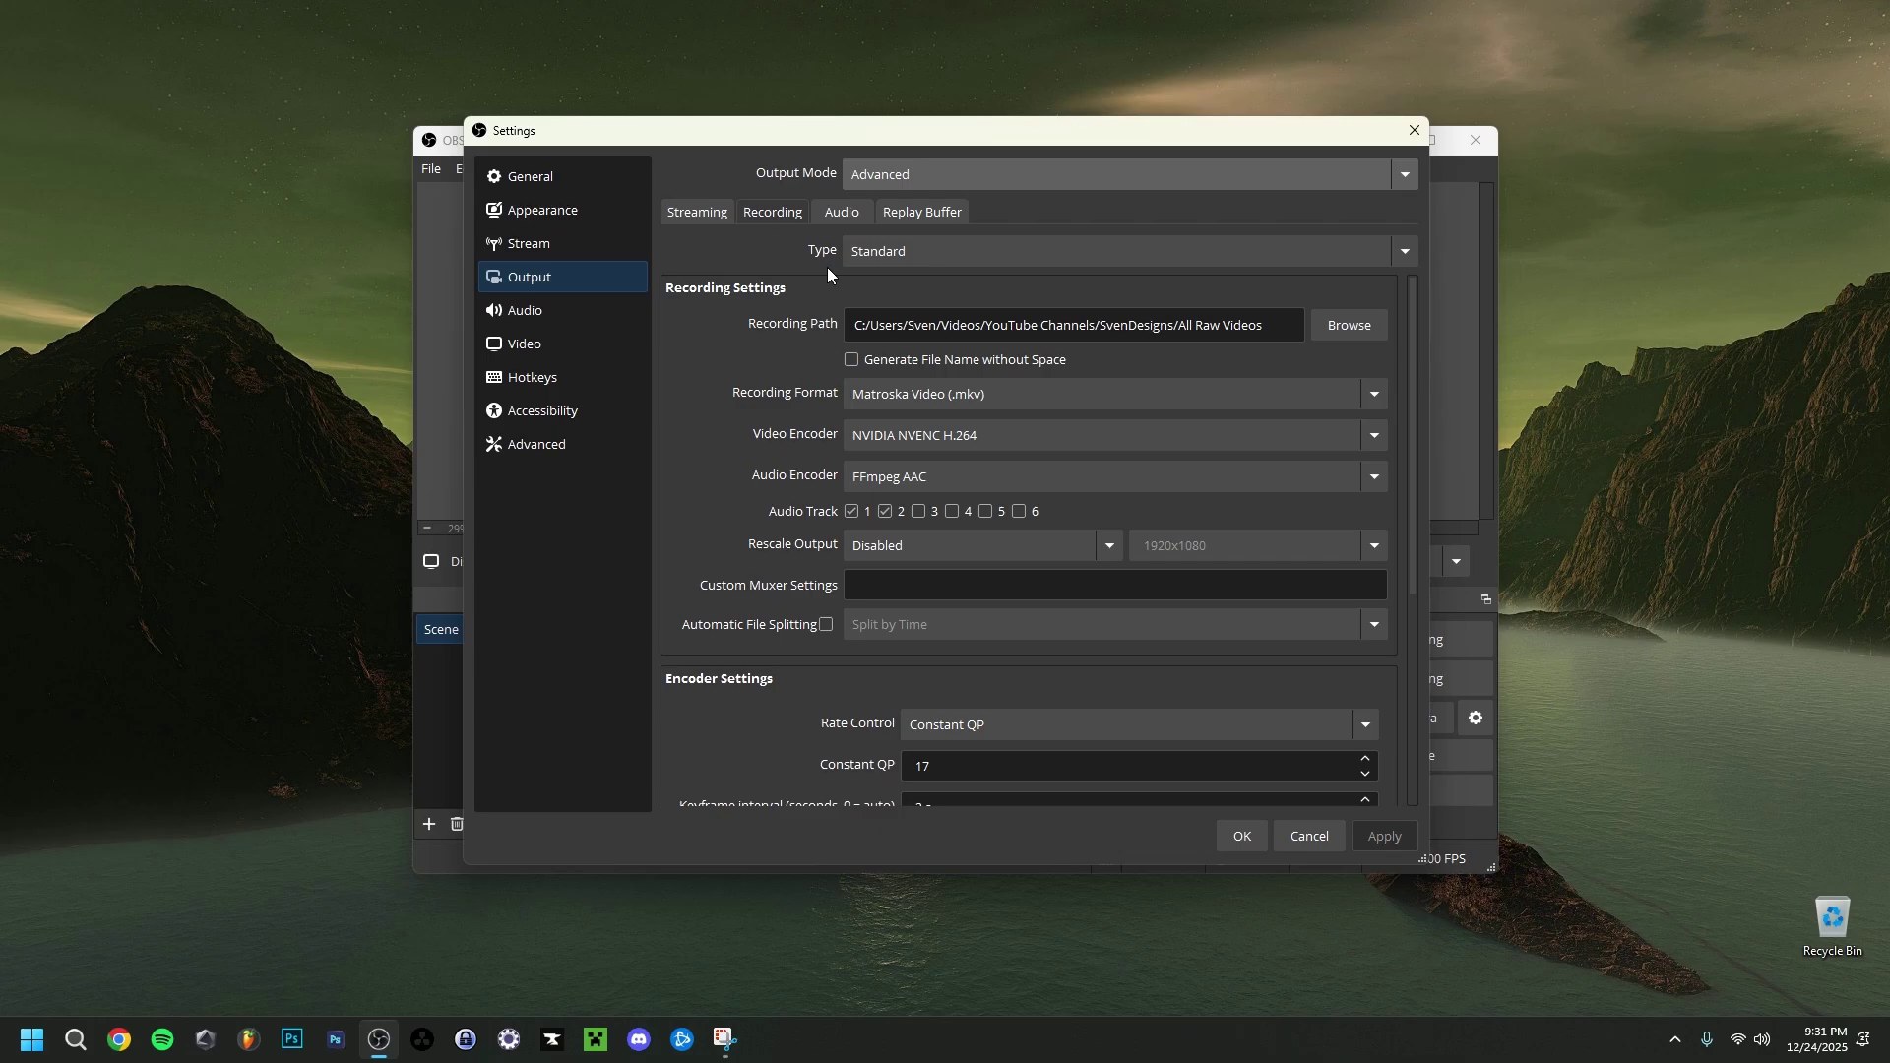
{"action": "key", "text": "Tab"}
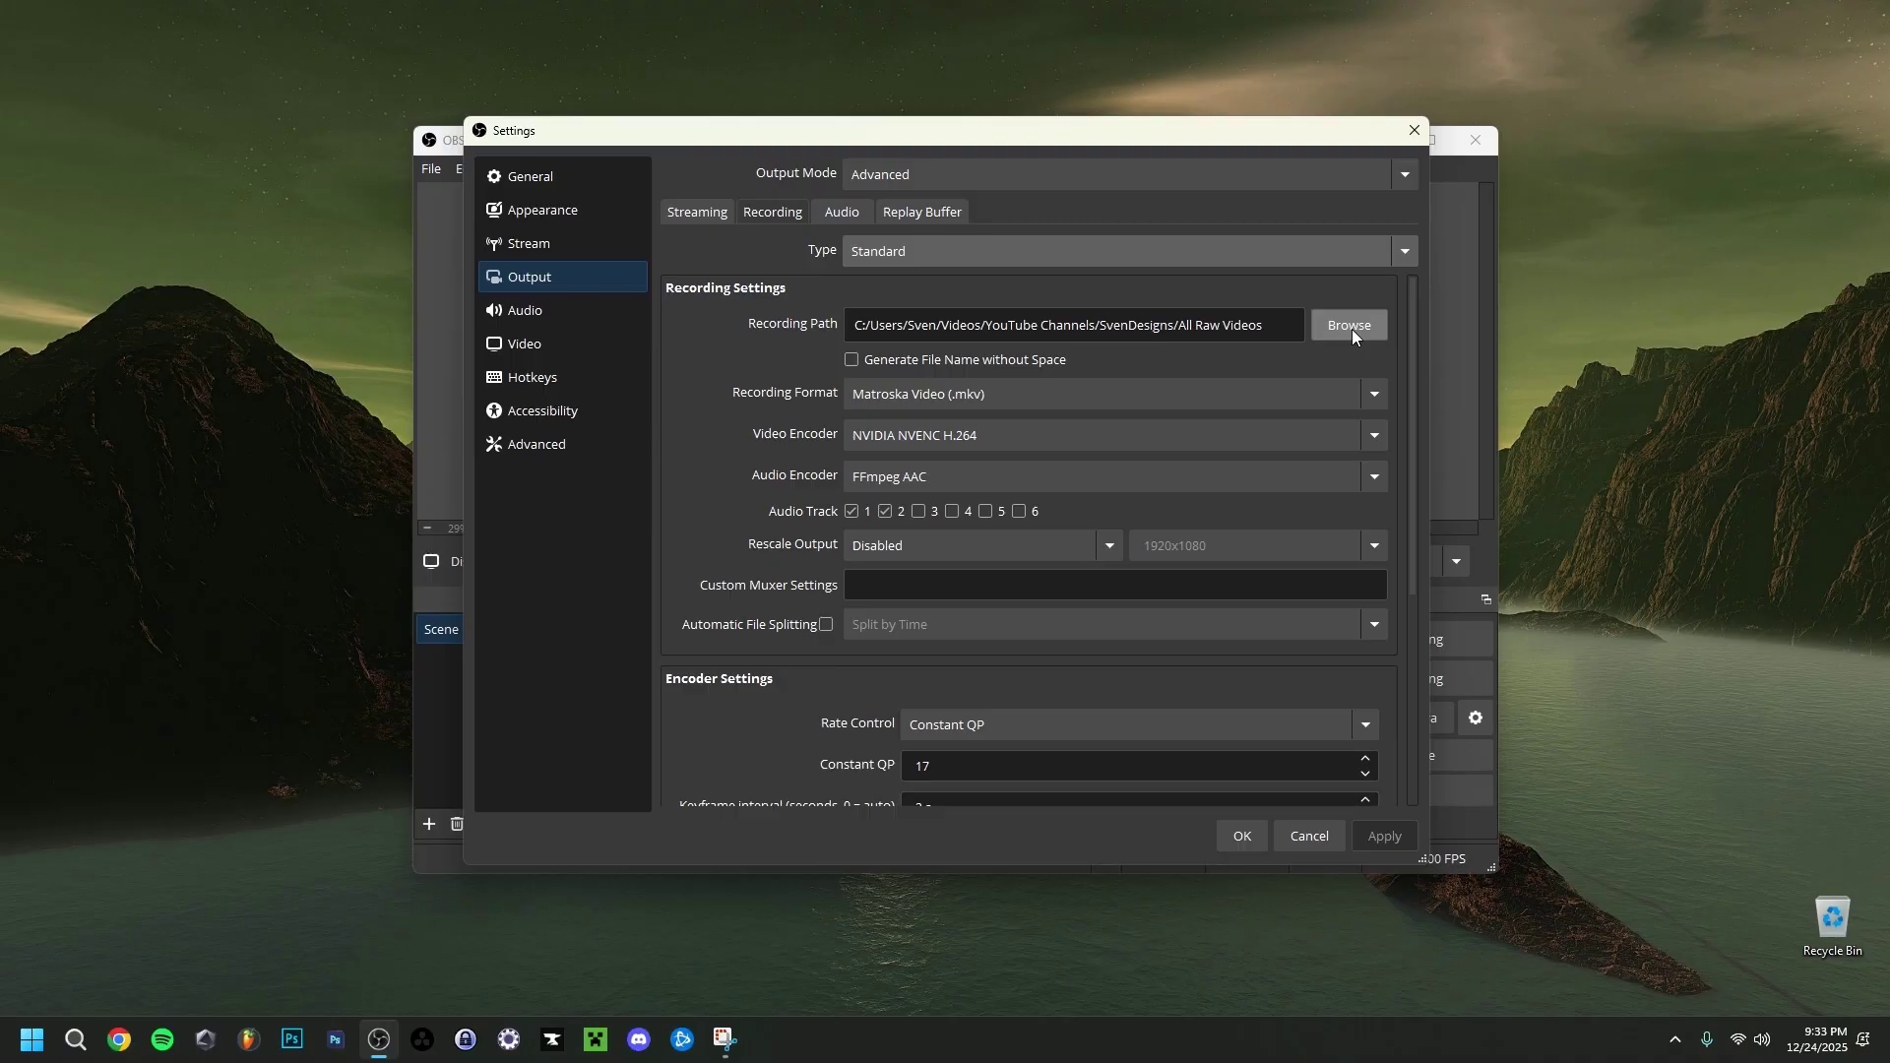
{"action": "left_click", "coordinate": [1036, 394]}
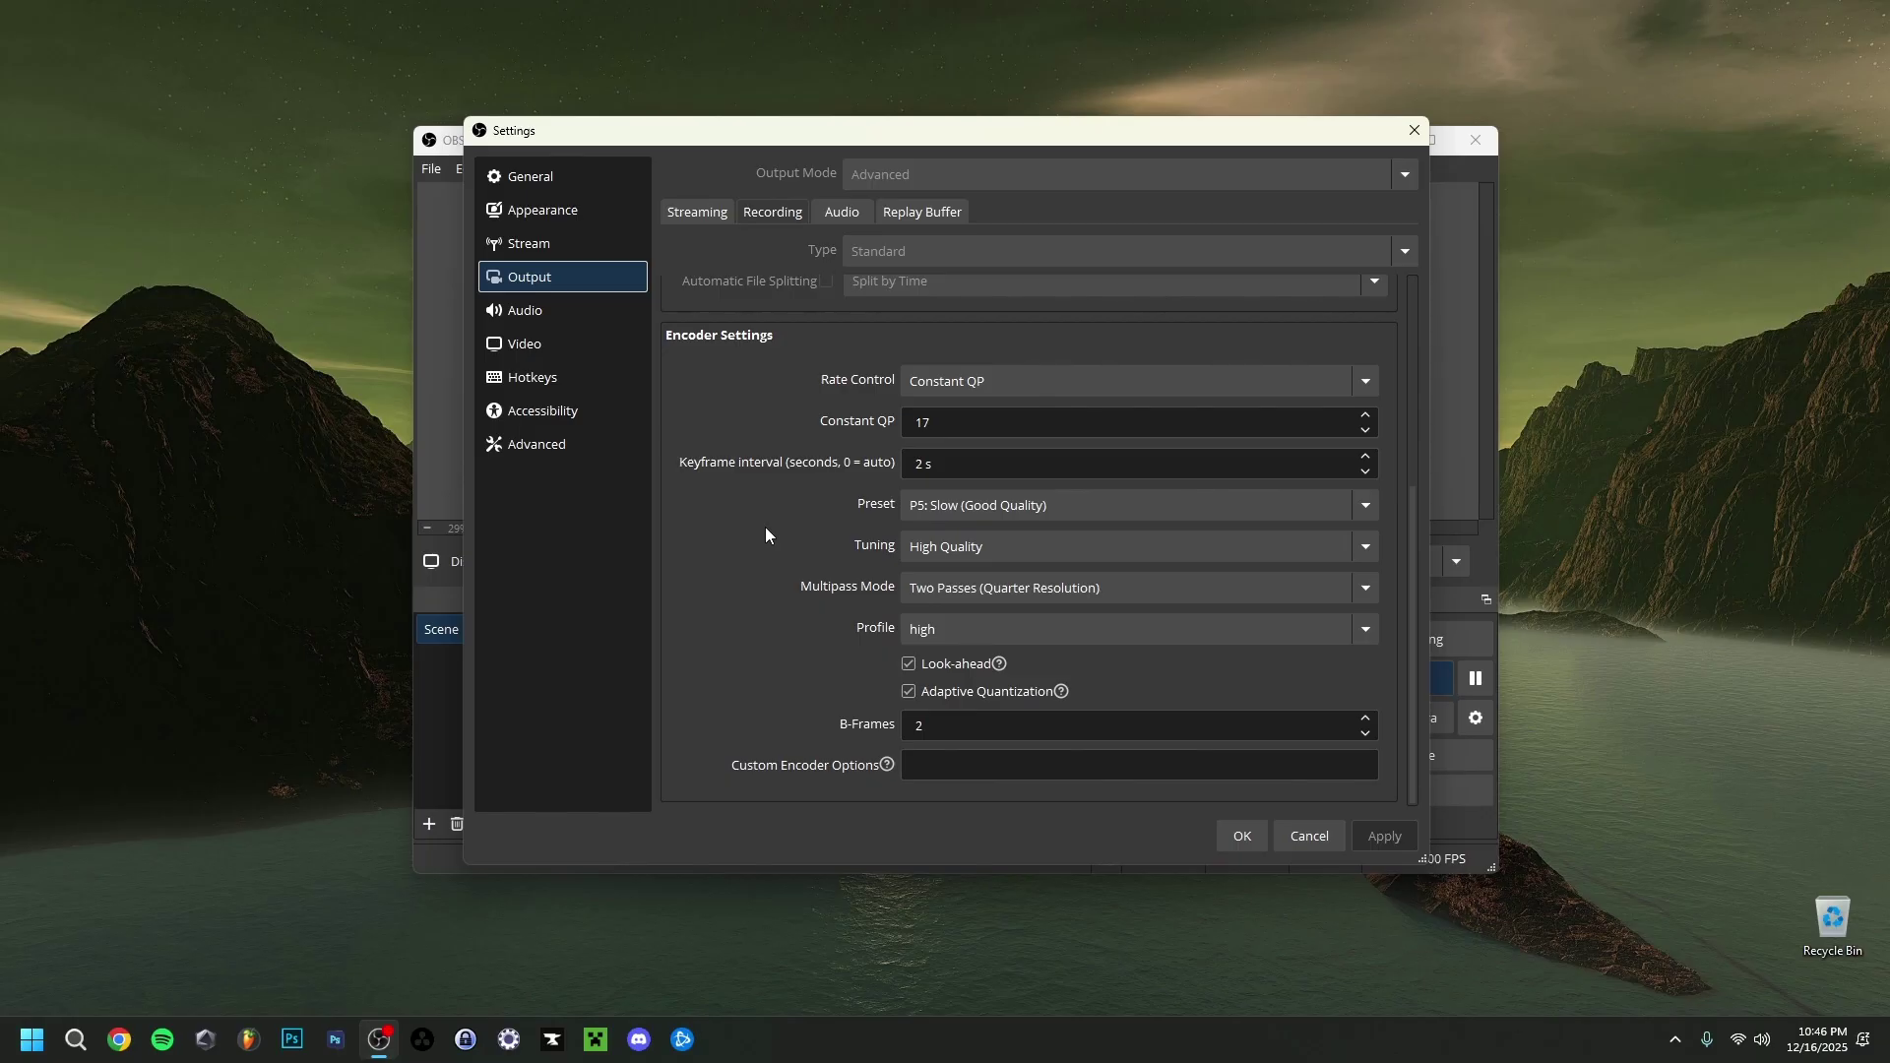
- Review the recording encoder's rate control, Constant QP and preset options, keeping the current choices
{"action": "left_click", "coordinate": [954, 389]}
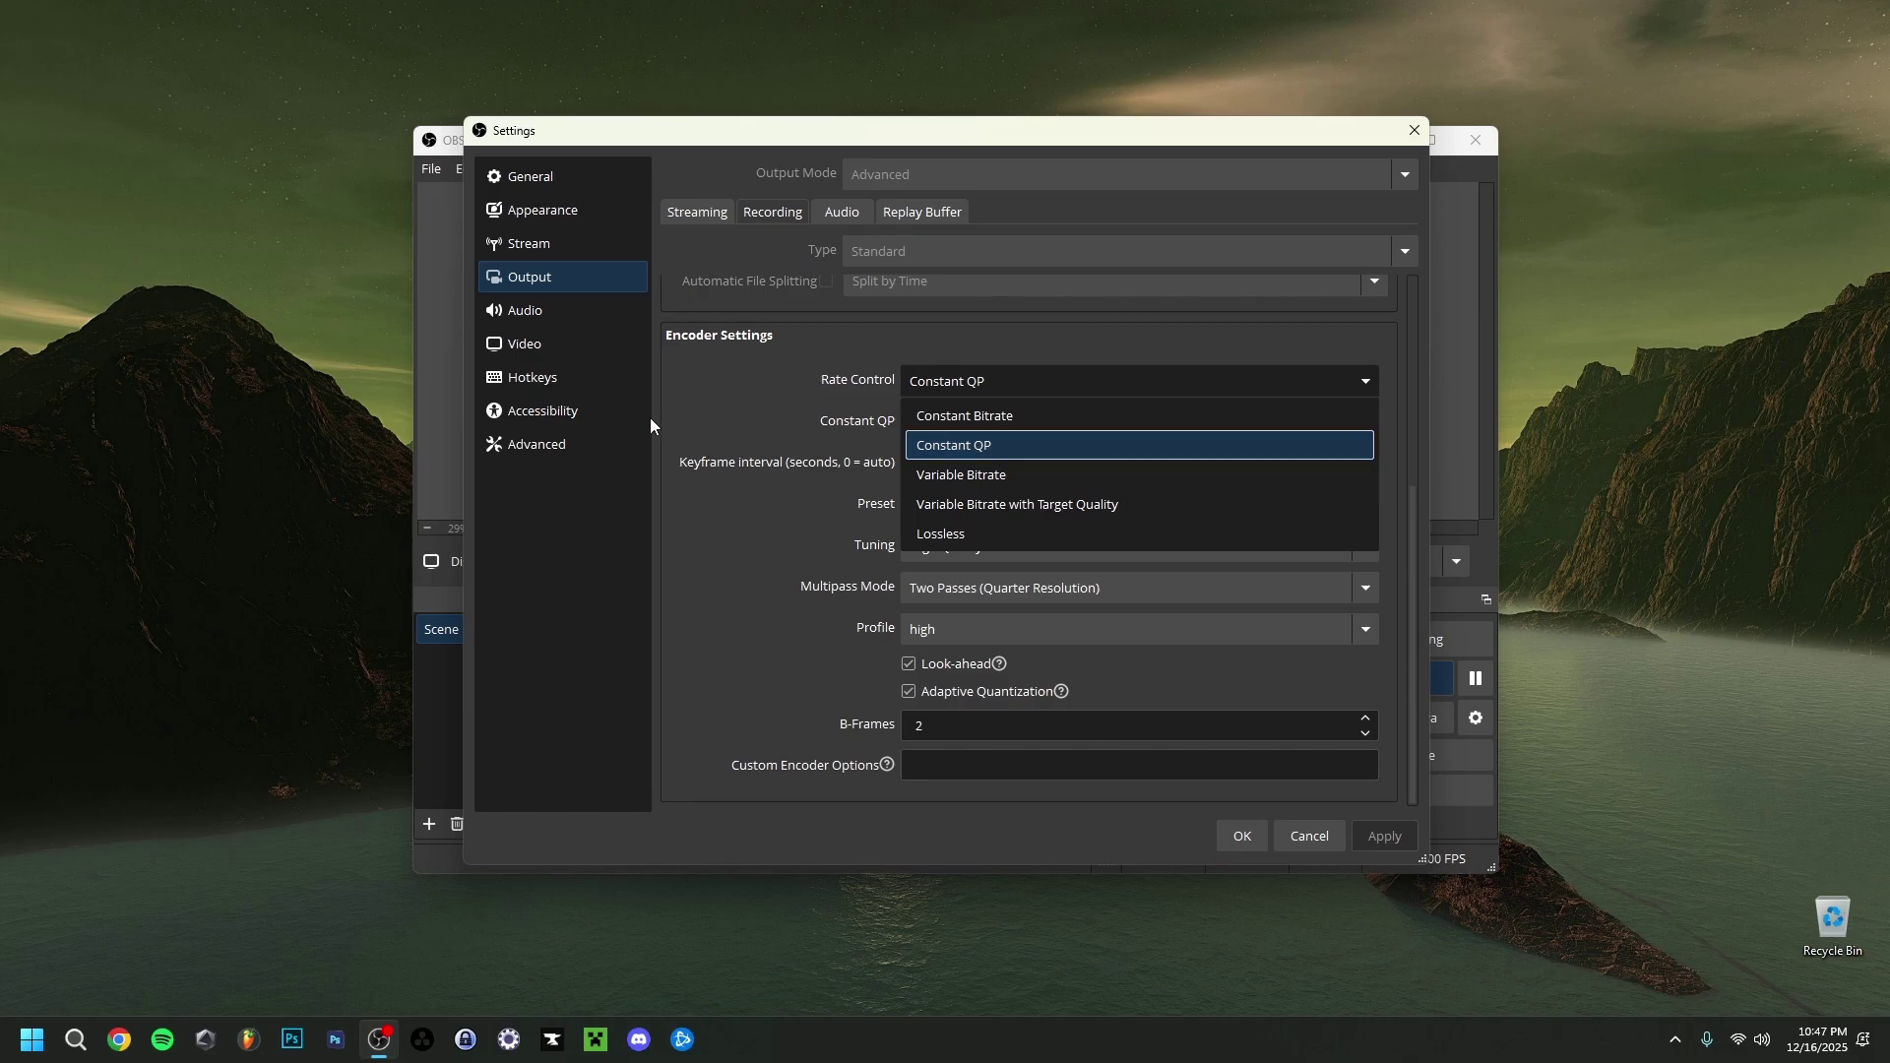
{"action": "left_click", "coordinate": [716, 408]}
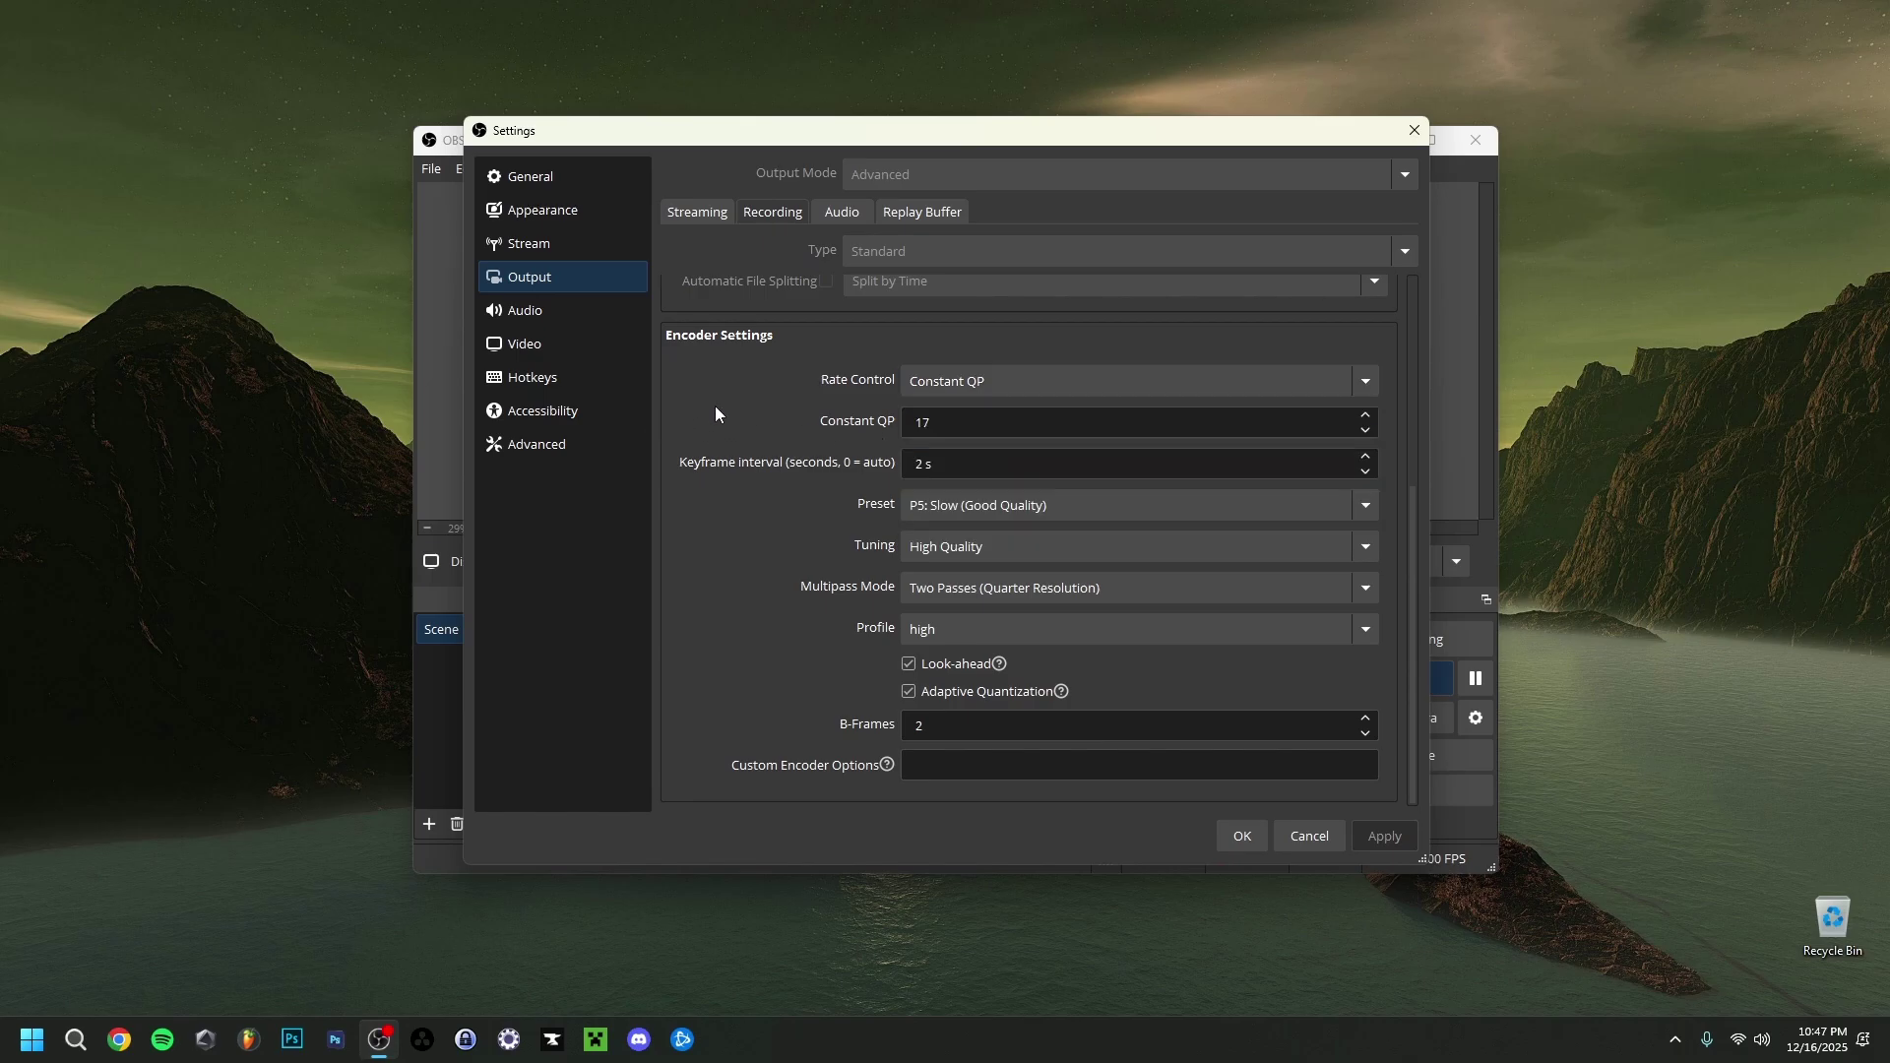
{"action": "left_click", "coordinate": [955, 429]}
{"action": "left_click", "coordinate": [906, 516]}
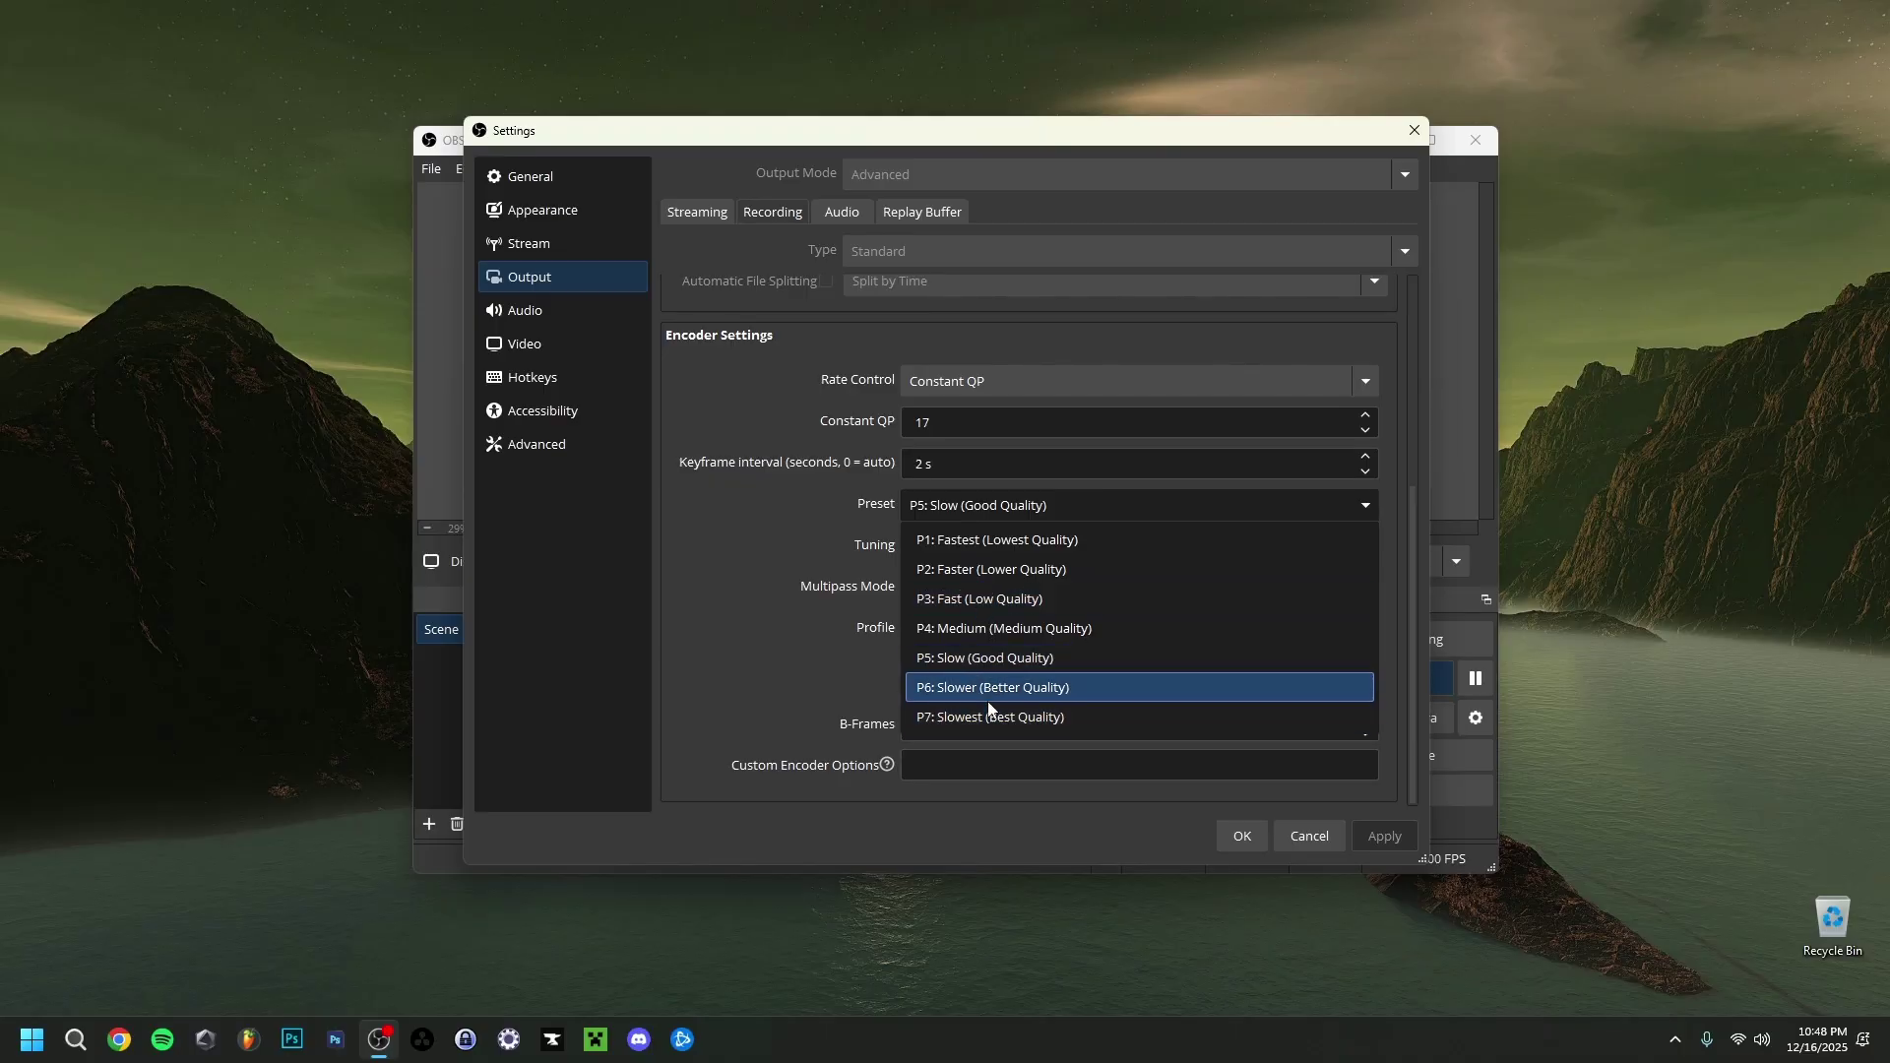
{"action": "left_click", "coordinate": [750, 581]}
{"action": "left_click", "coordinate": [996, 508]}
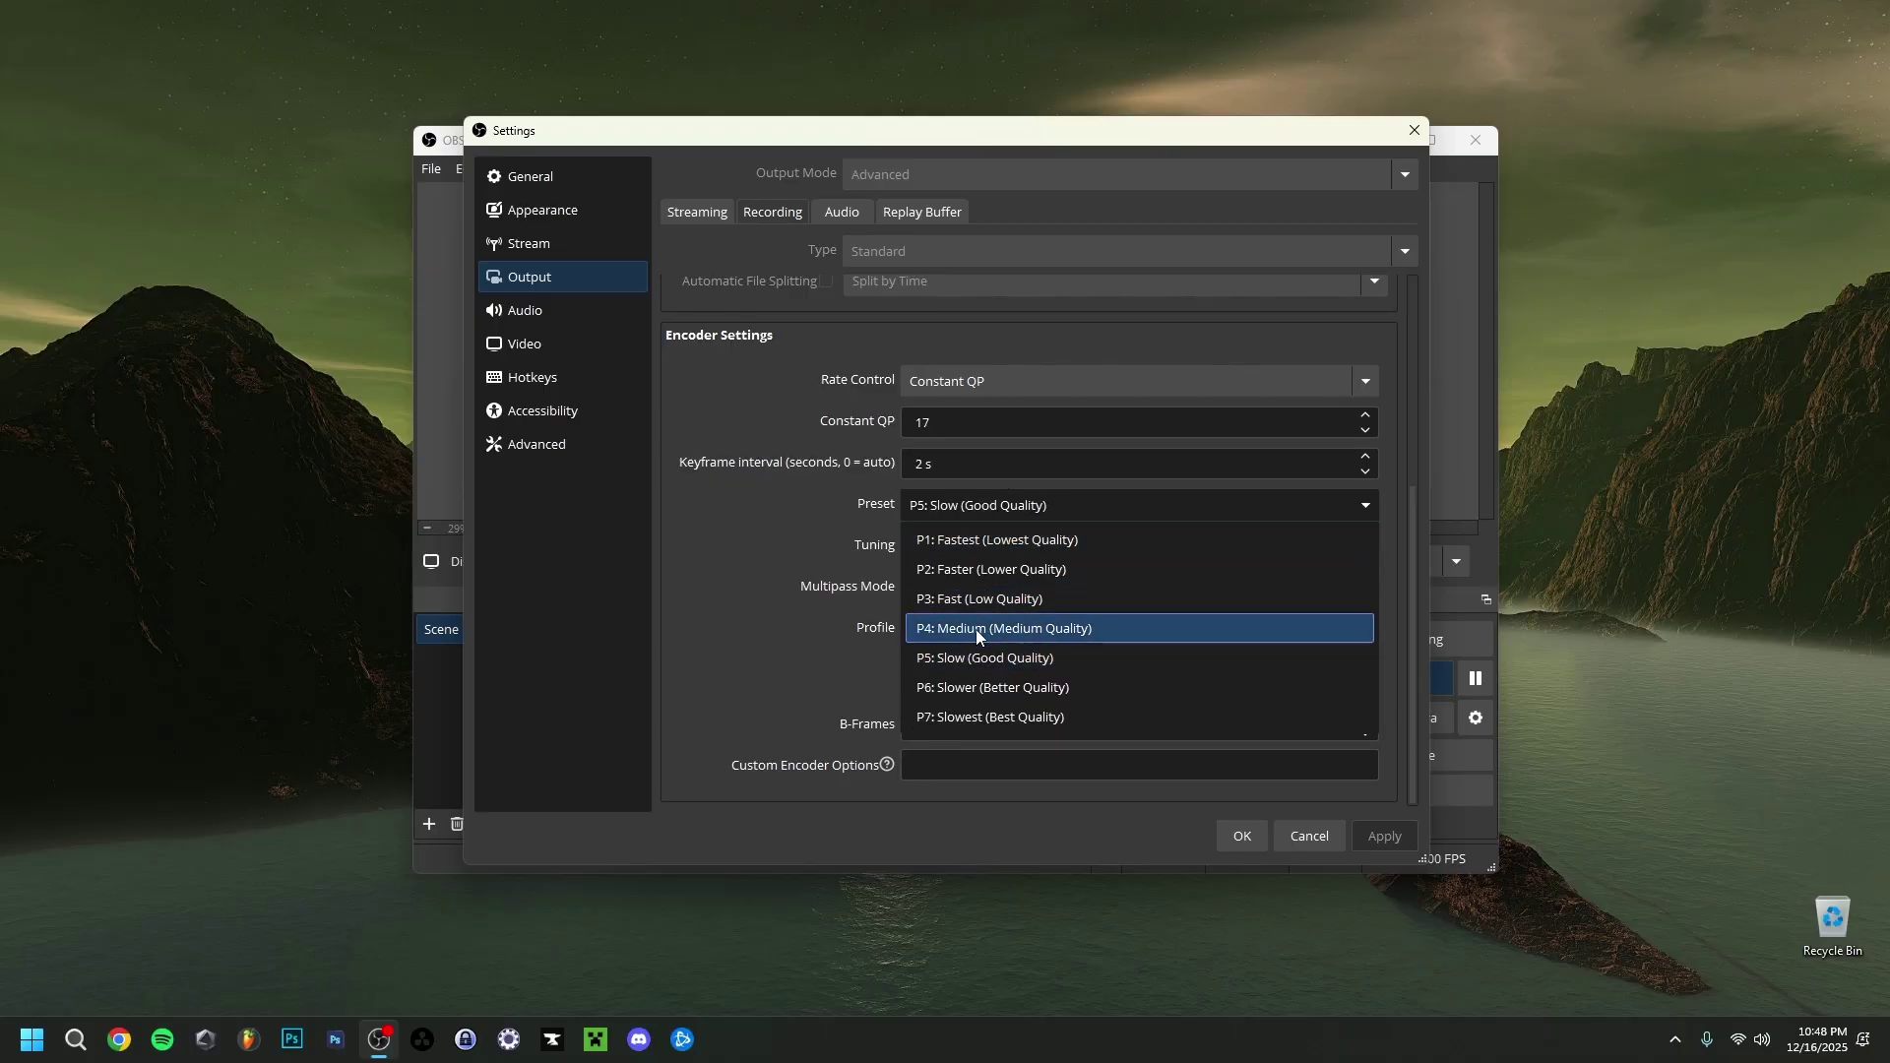
{"action": "left_click", "coordinate": [729, 616]}
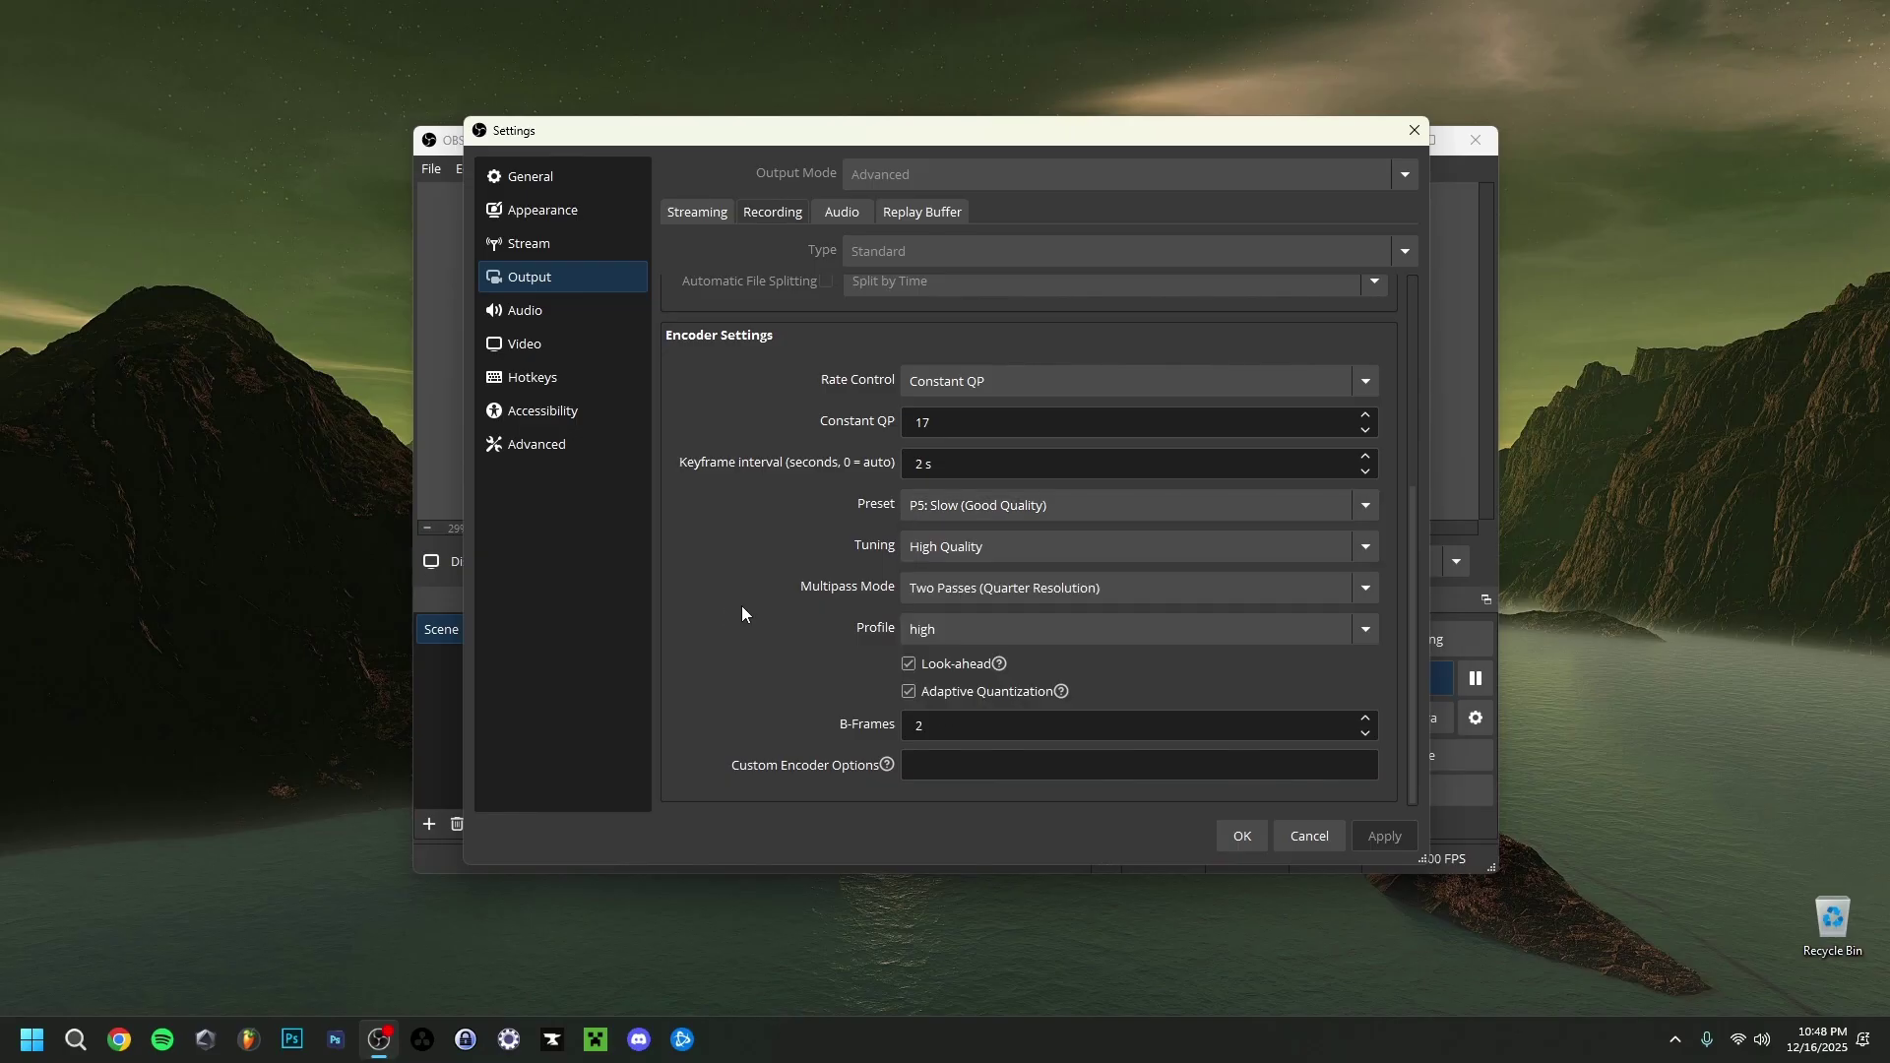
- Review the recording encoder's tuning and profile options, leaving both as they are
{"action": "left_click", "coordinate": [923, 552]}
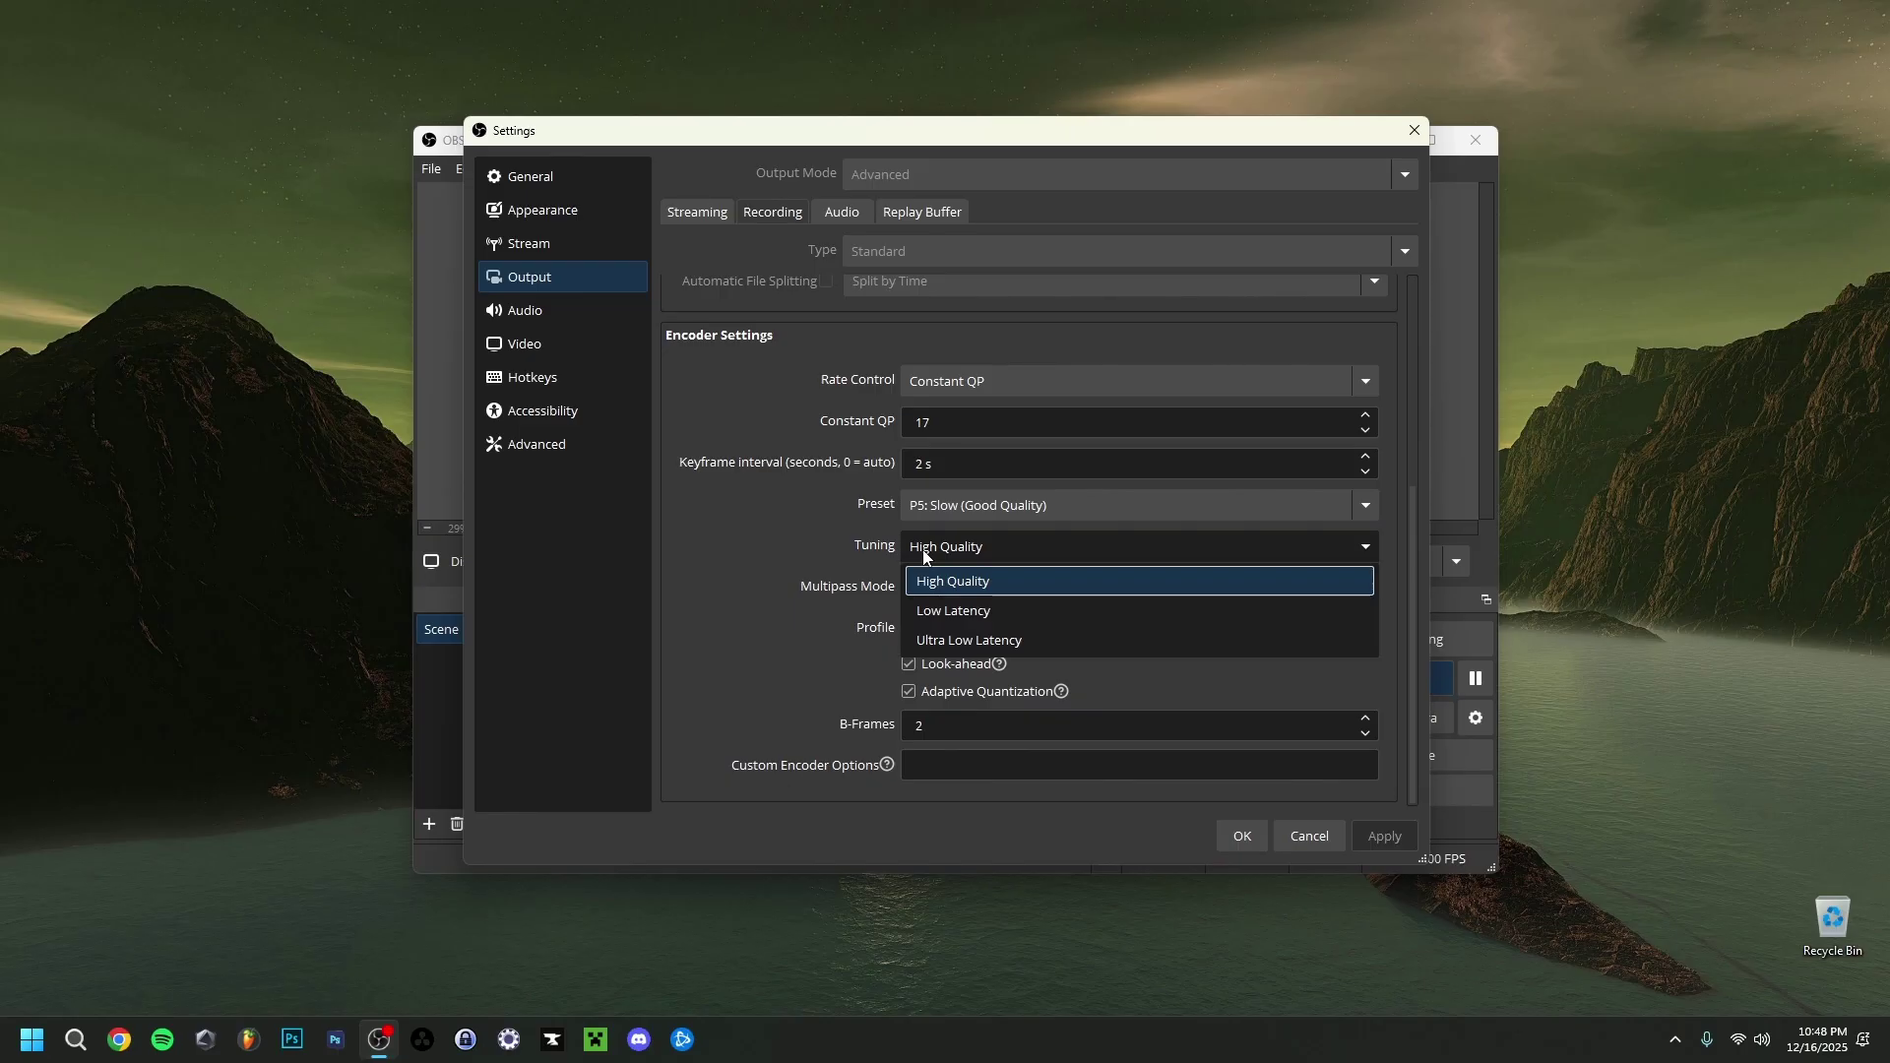
{"action": "left_click", "coordinate": [908, 565]}
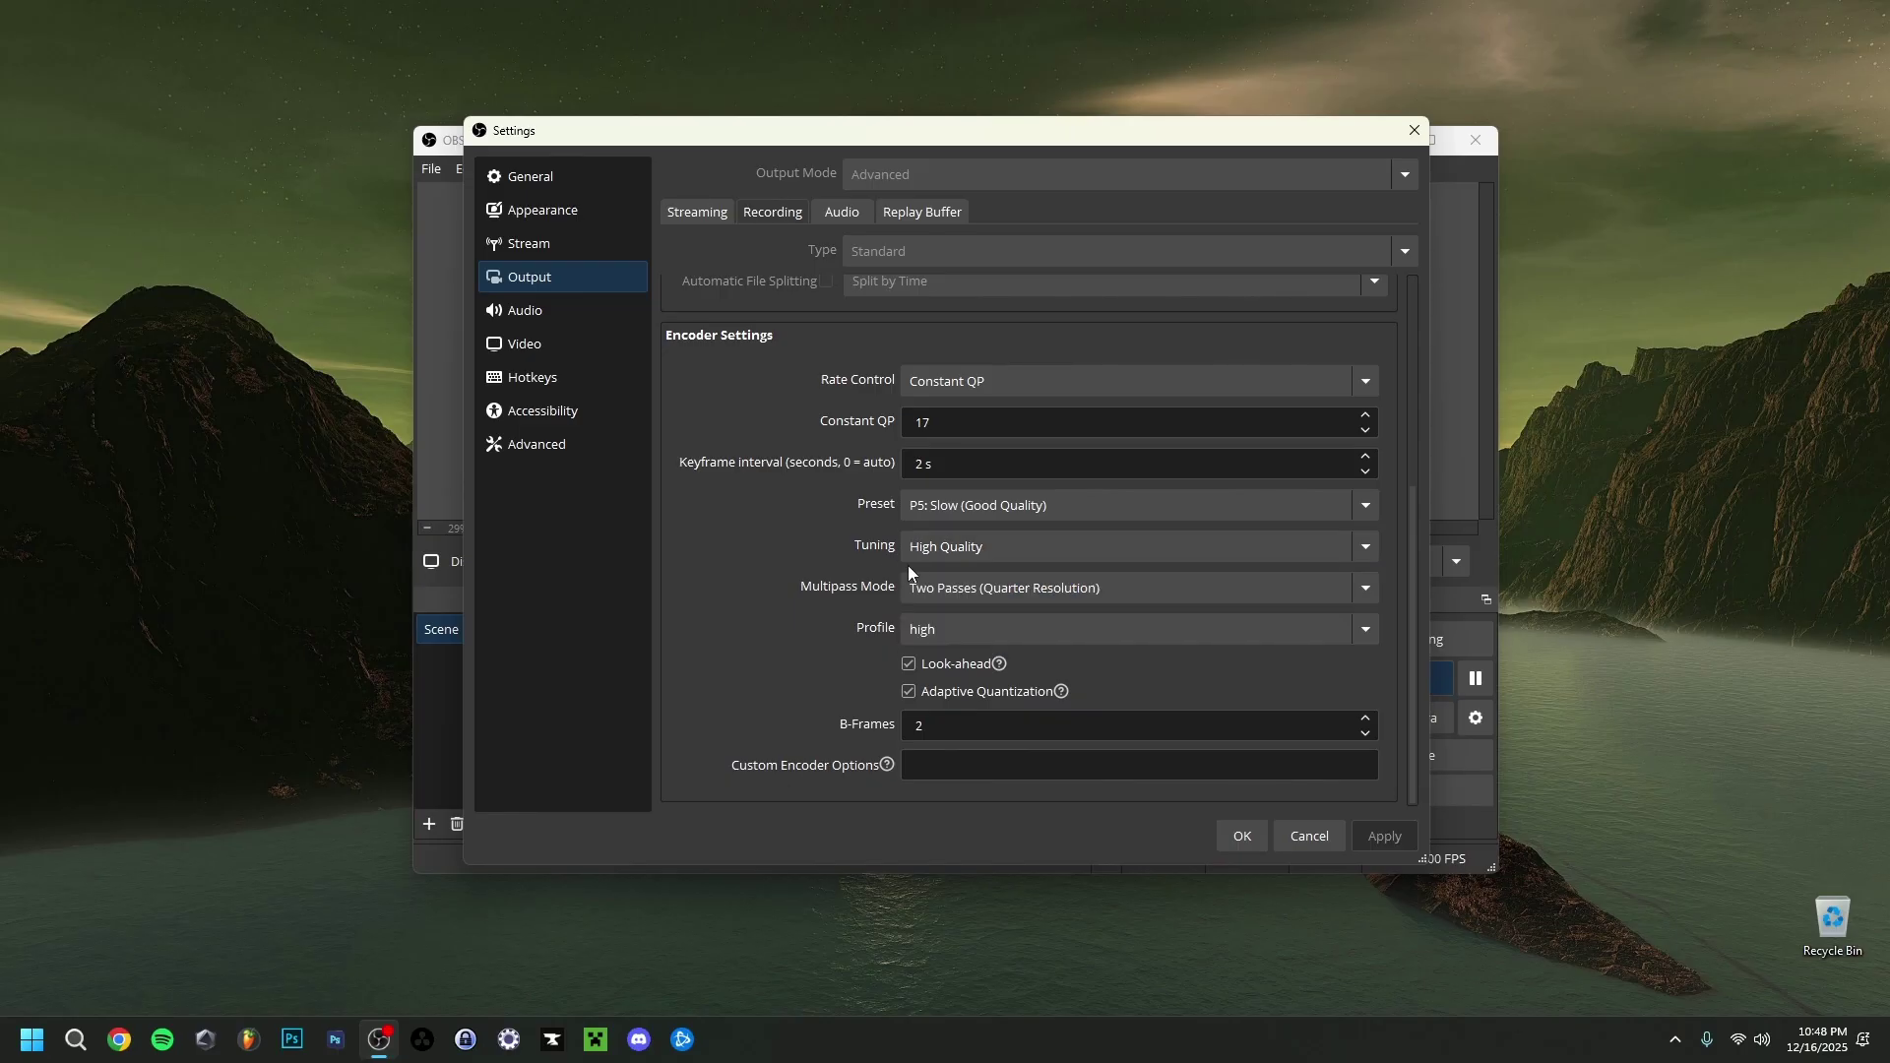
{"action": "left_click", "coordinate": [989, 553]}
{"action": "left_click", "coordinate": [988, 554]}
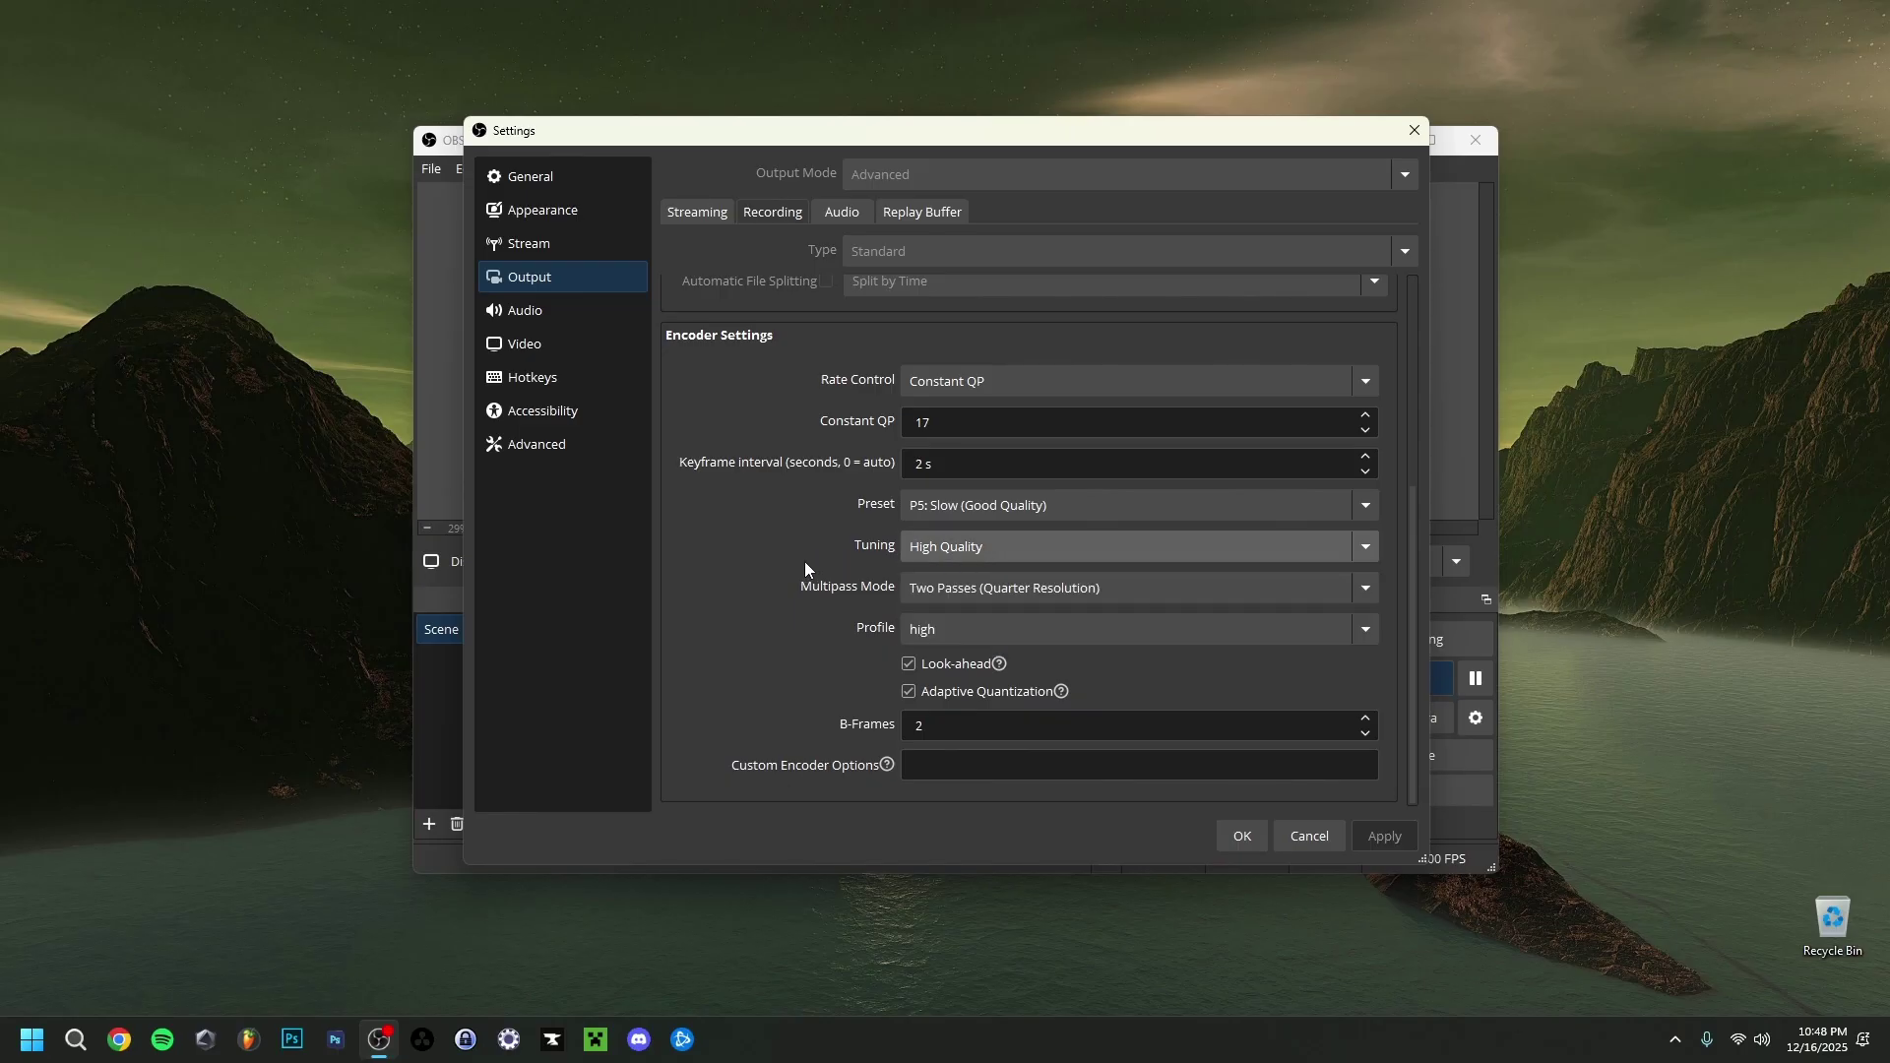
{"action": "left_click", "coordinate": [902, 641]}
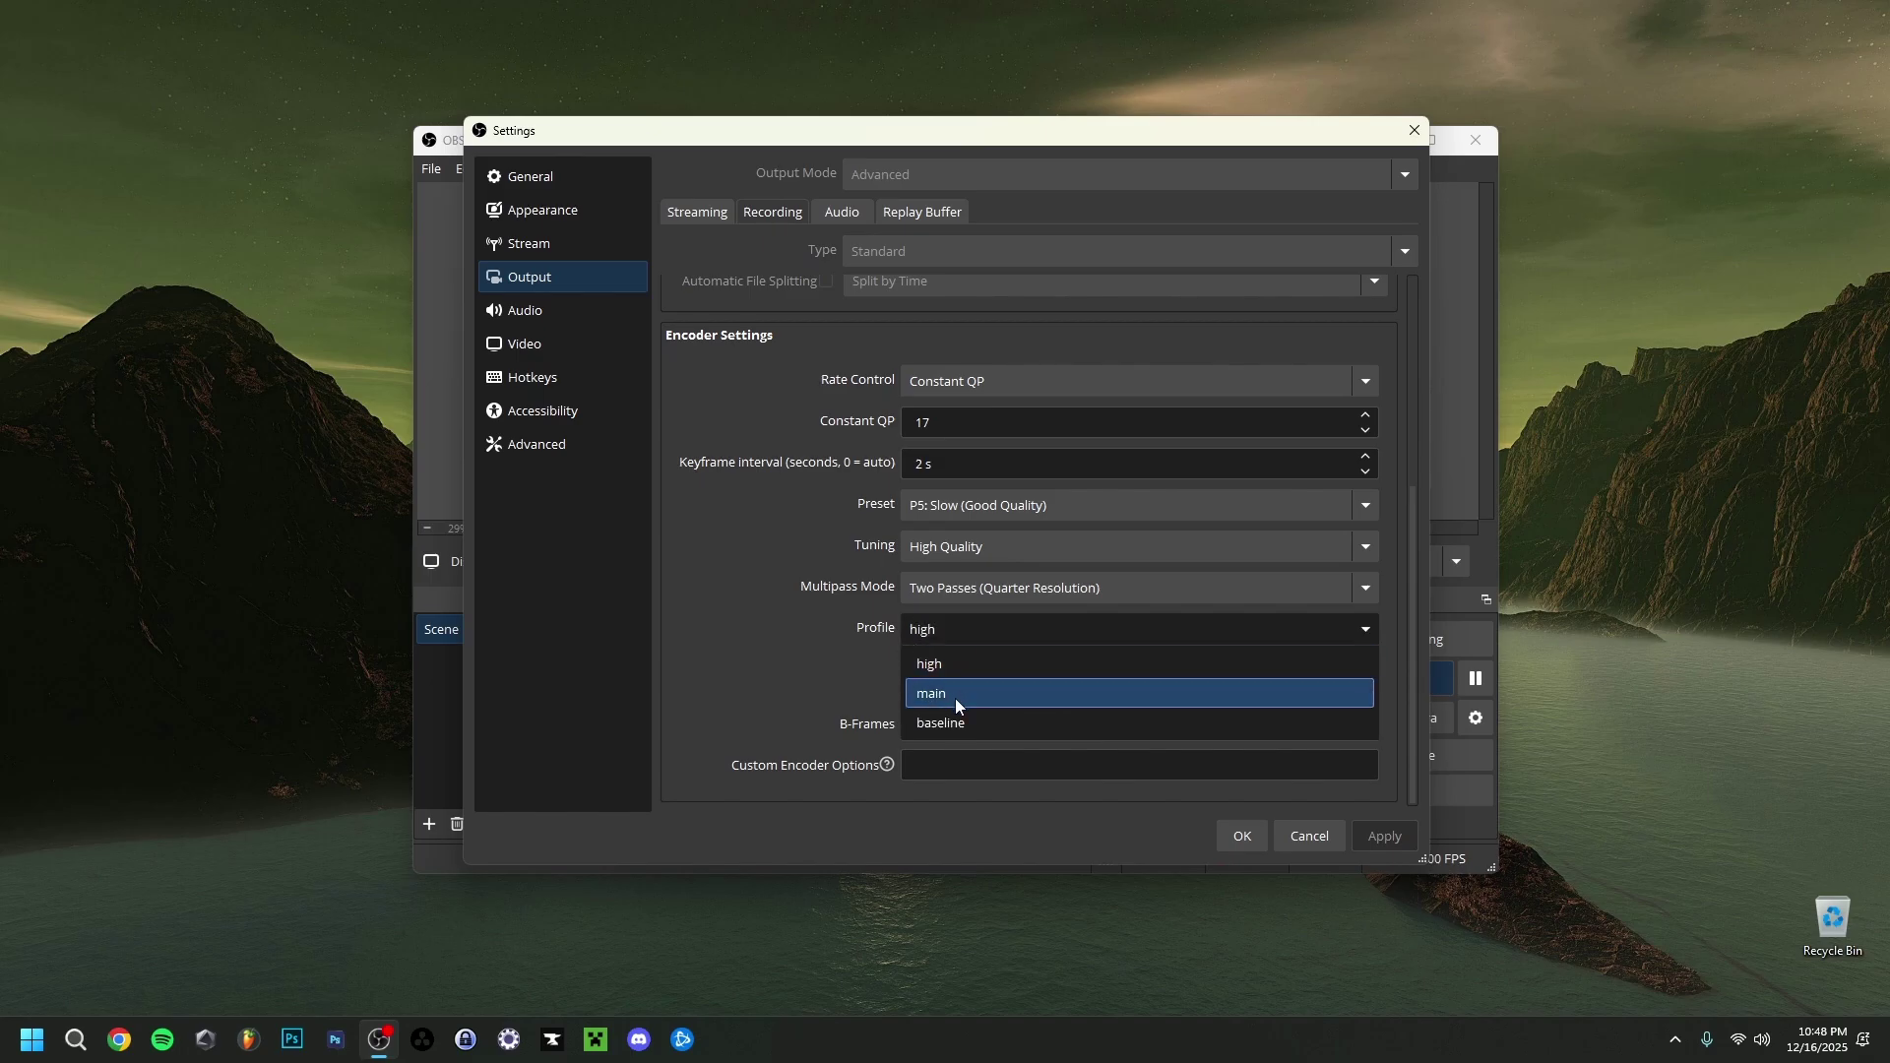
{"action": "left_click", "coordinate": [797, 679]}
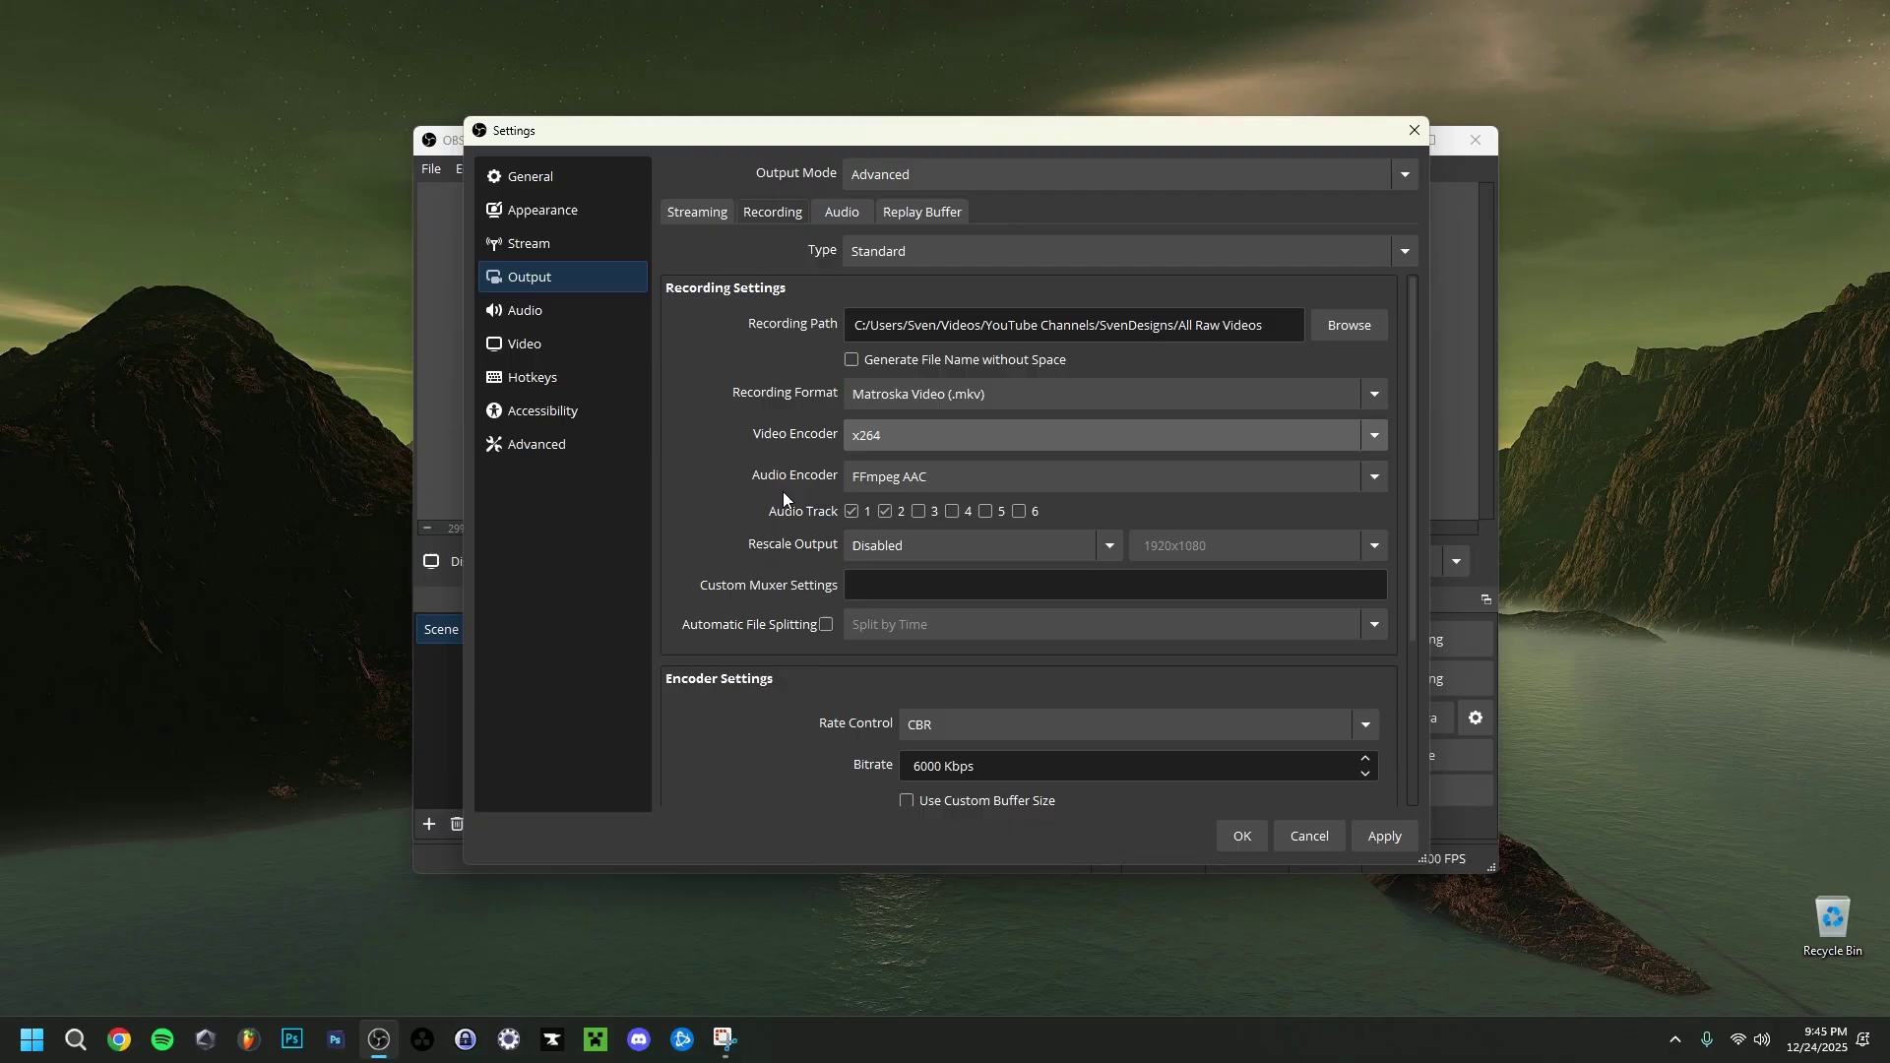
- Set the x264 recording encoder's bitrate to 10000 Kbps and its keyframe interval to 2 s
{"action": "scroll", "coordinate": [782, 498], "scroll_direction": "down", "scroll_amount": 4}
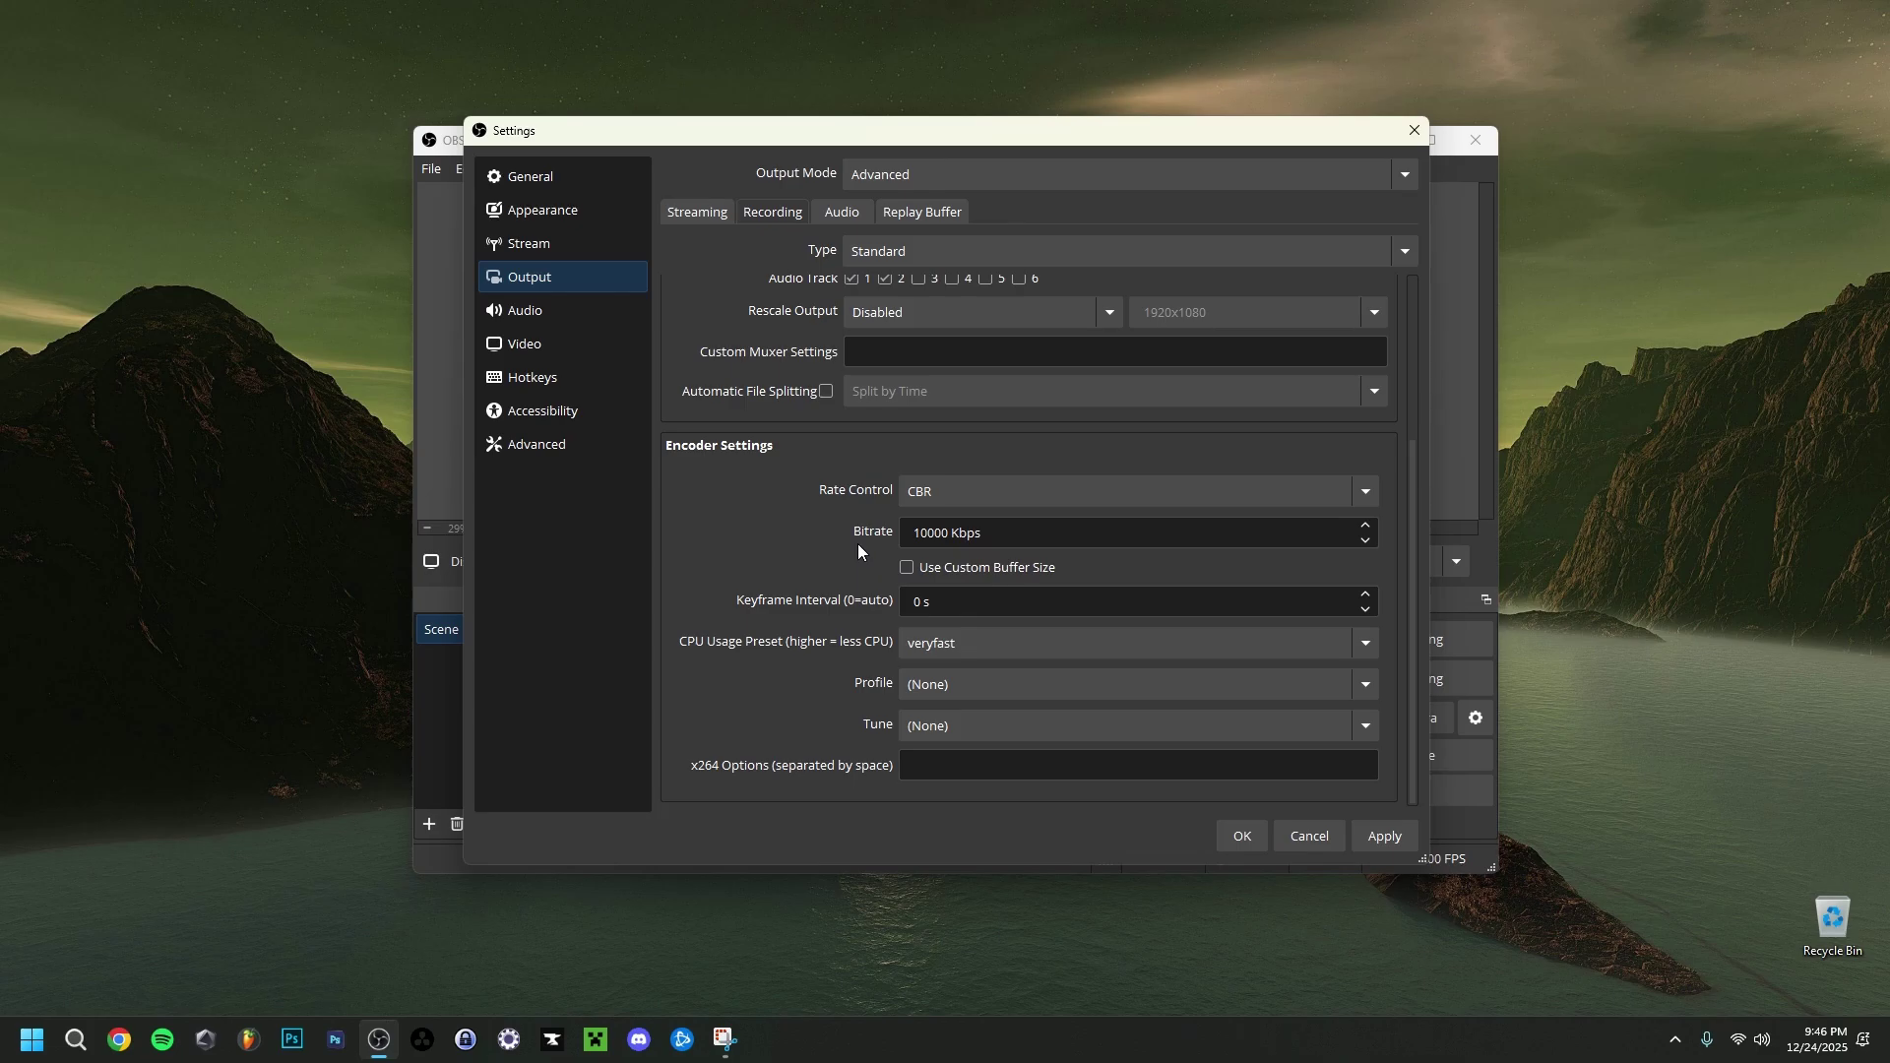
{"action": "key", "text": "Tab"}
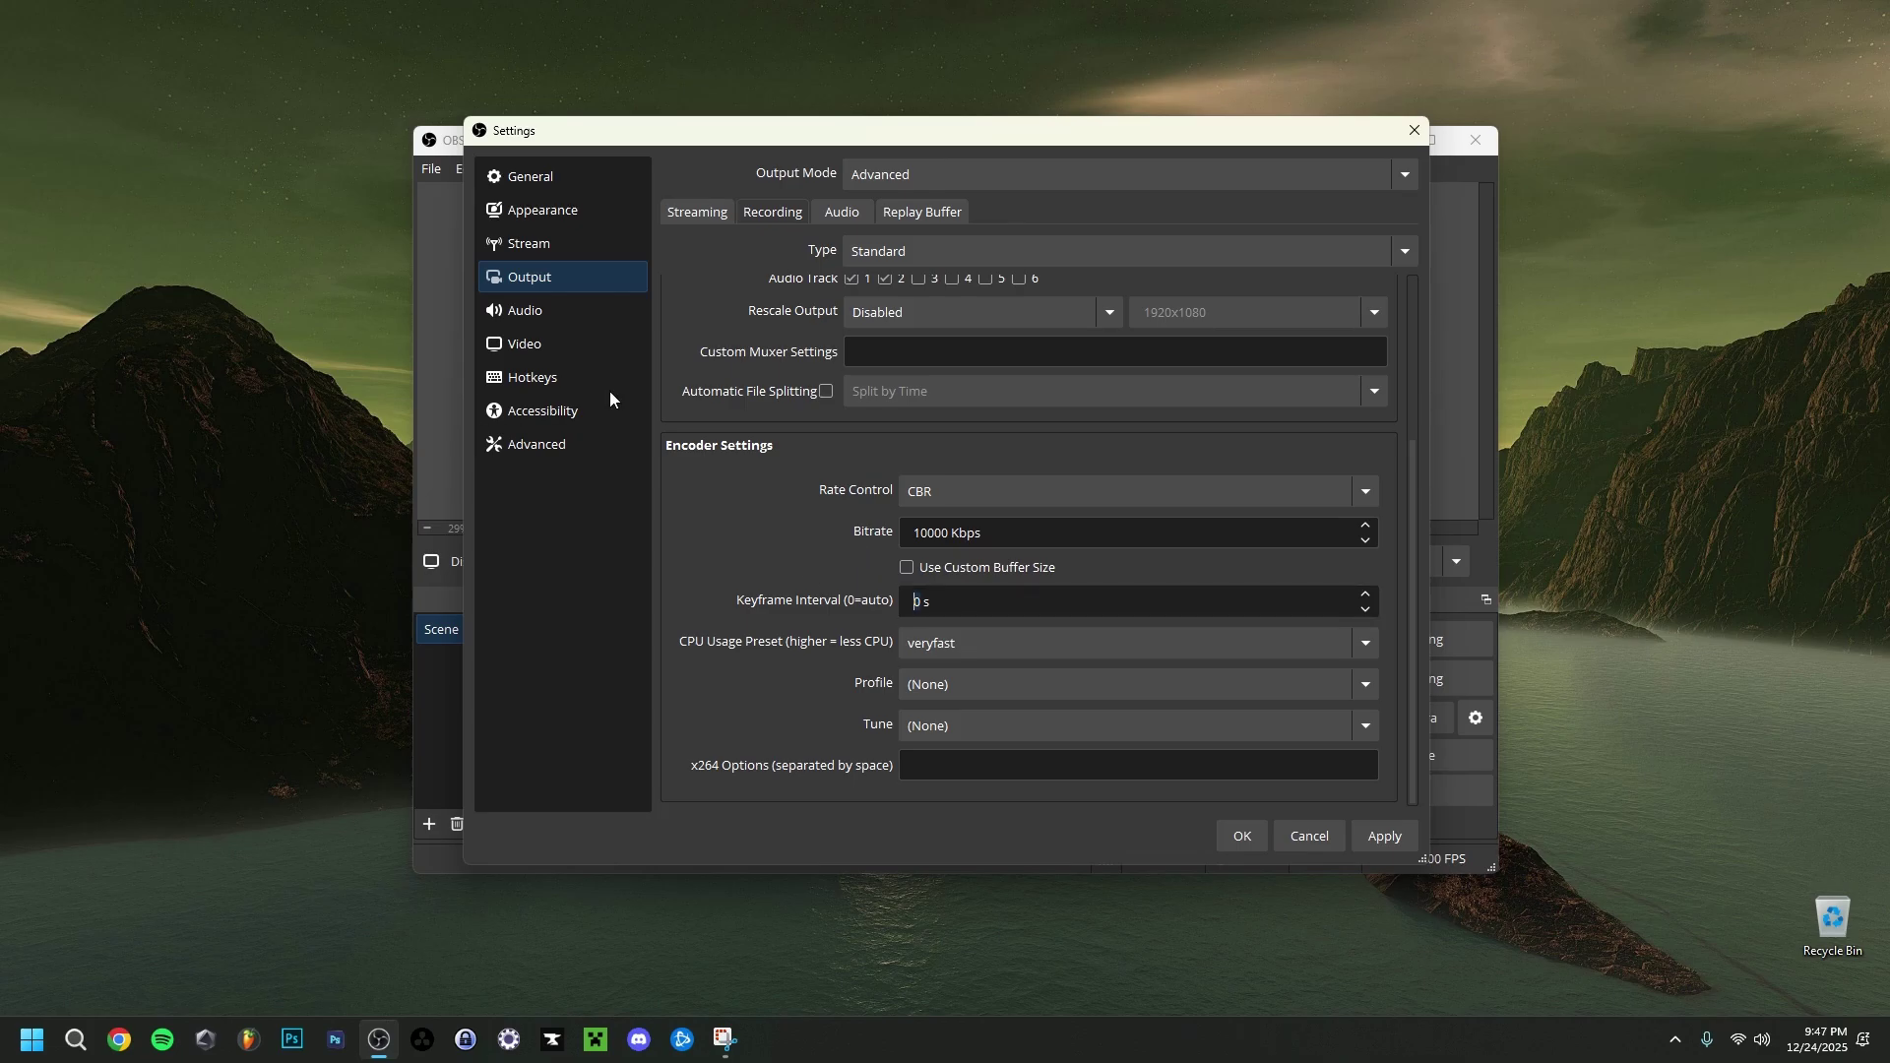
{"action": "type", "text": "2"}
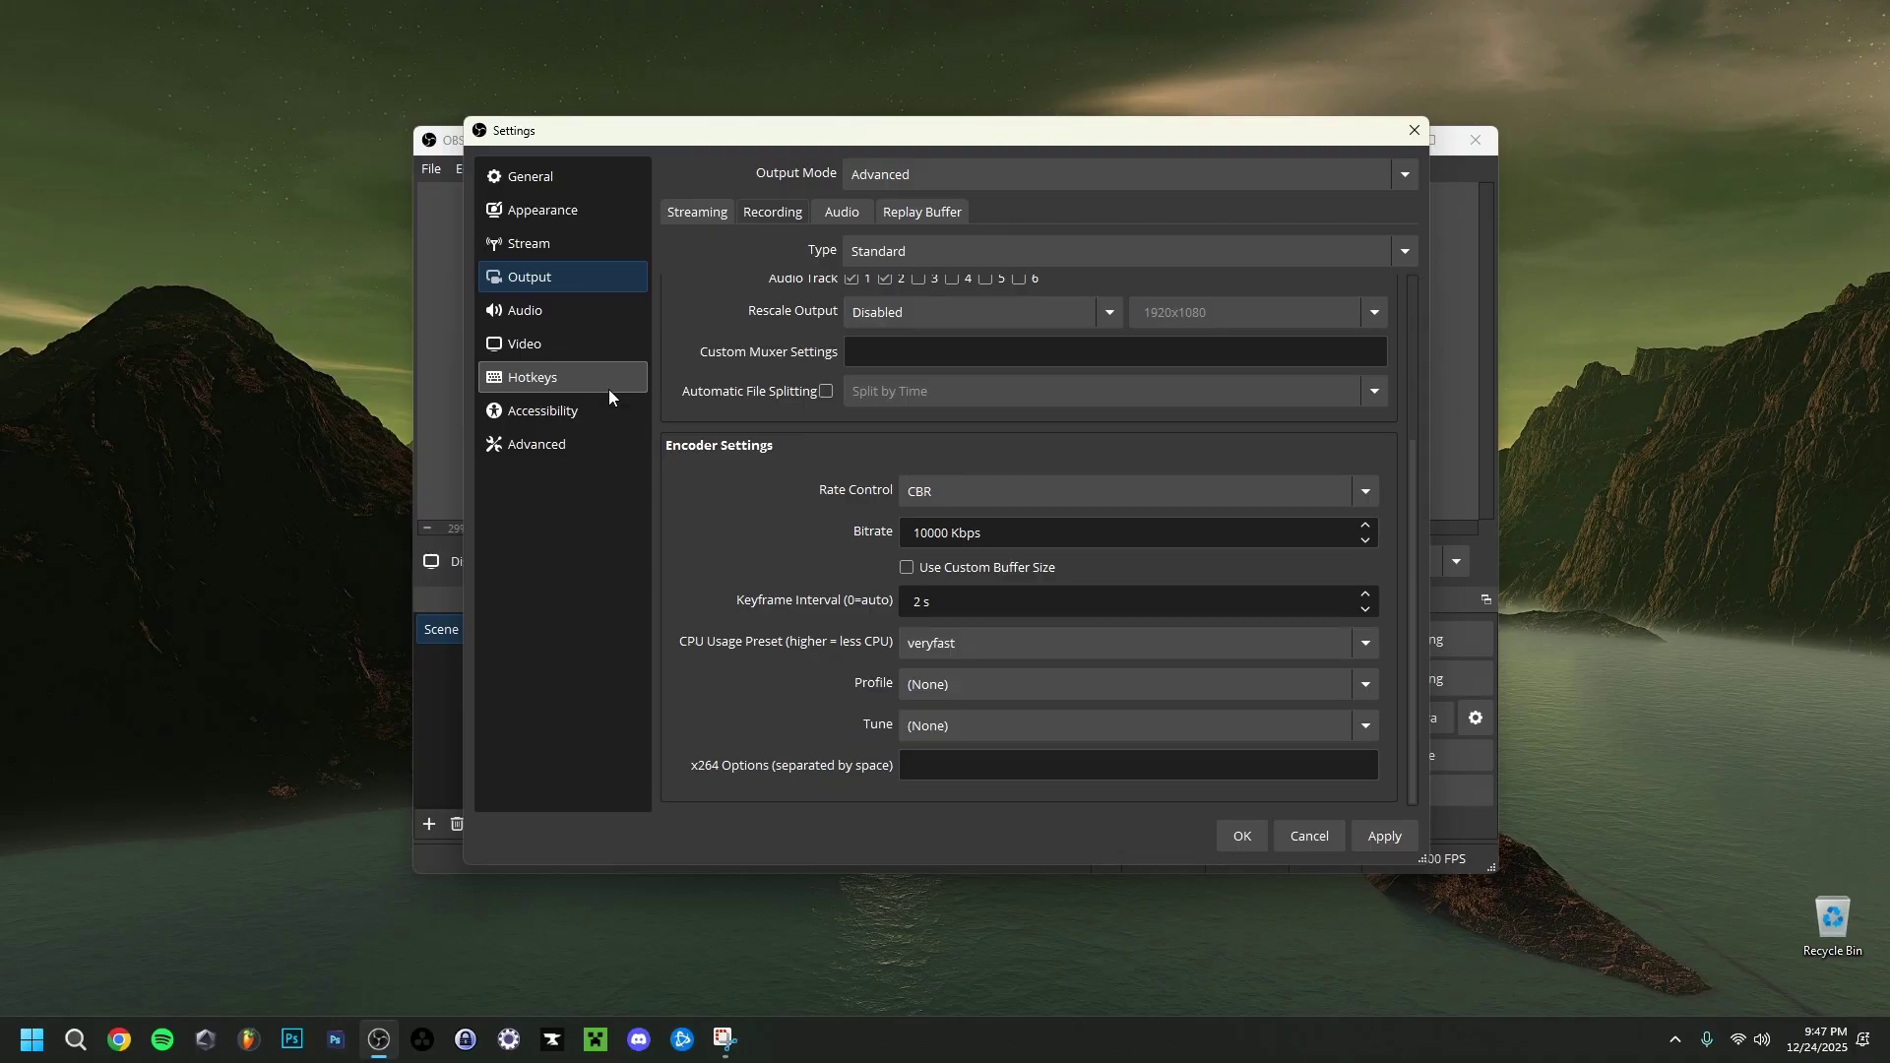
- Choose the veryfast CPU usage preset for the x264 encoder and check its profile and tune options
{"action": "left_click", "coordinate": [994, 642]}
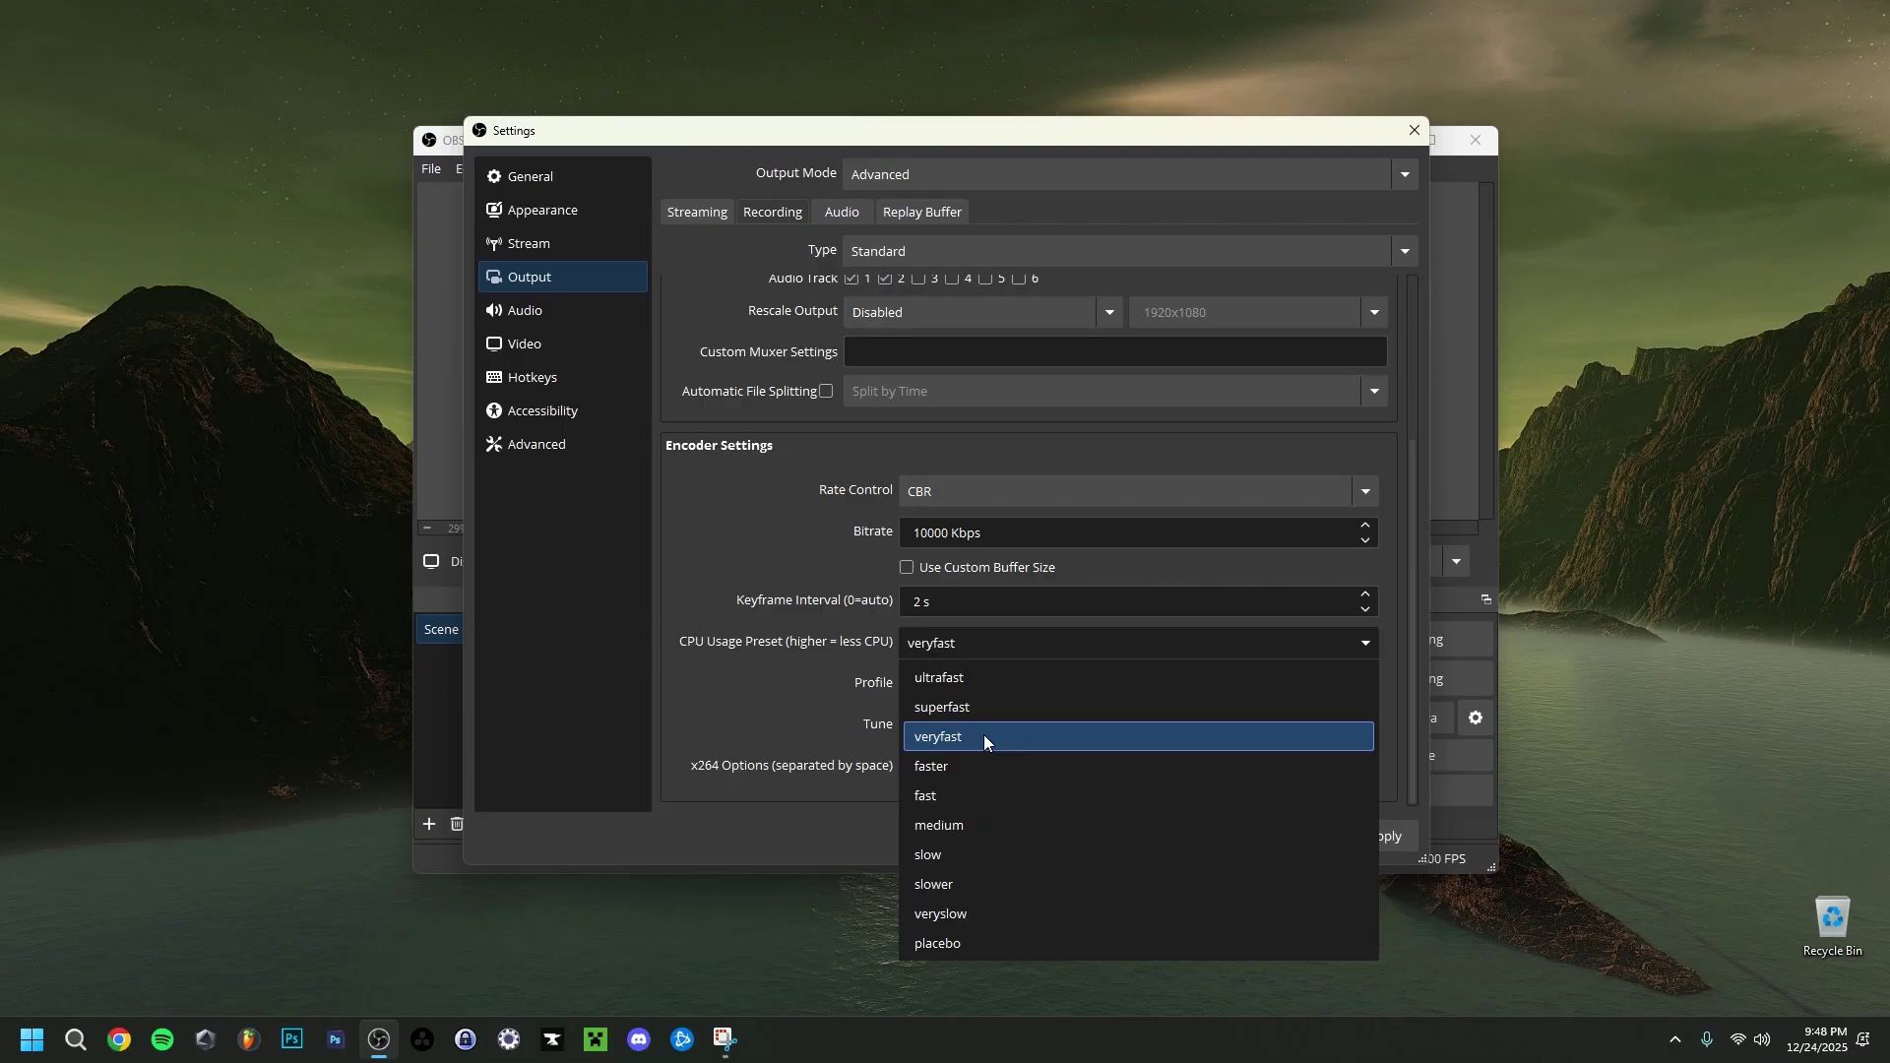
{"action": "left_click", "coordinate": [984, 735]}
{"action": "left_click", "coordinate": [970, 684]}
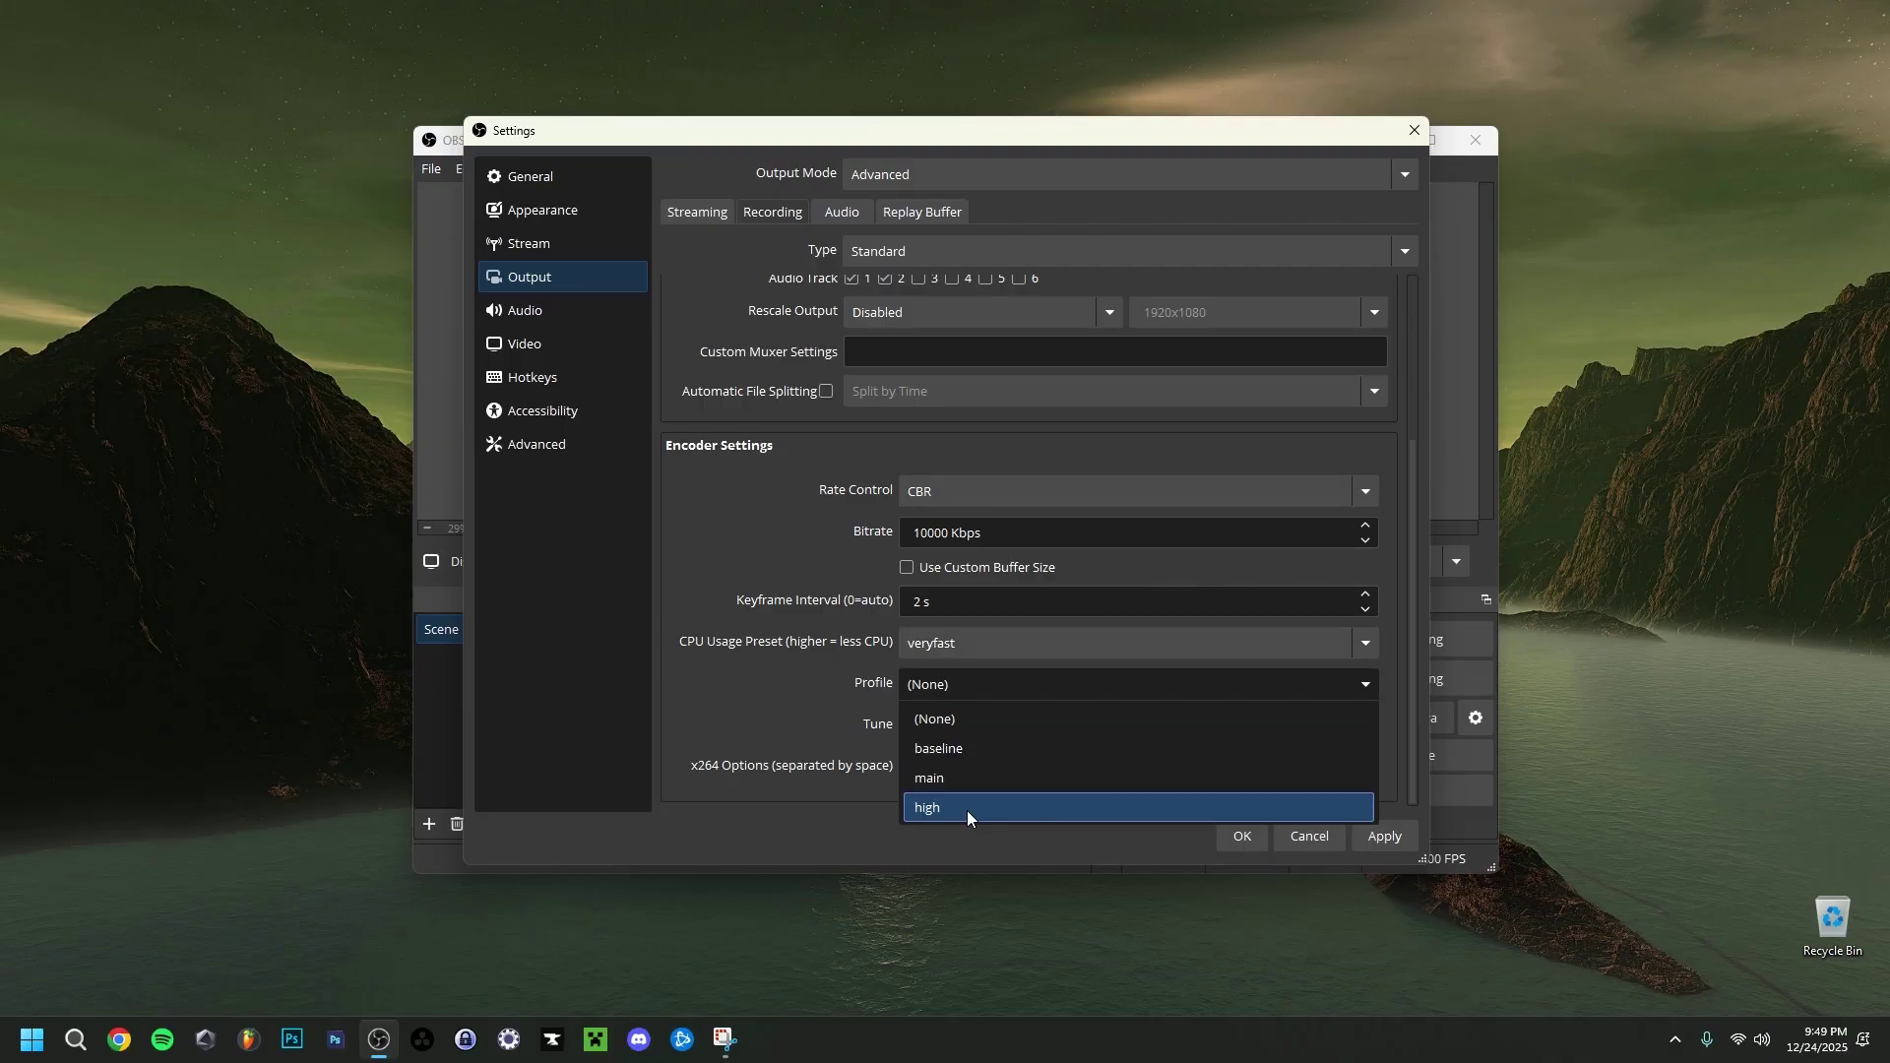
{"action": "left_click", "coordinate": [929, 725]}
{"action": "left_click", "coordinate": [929, 724]}
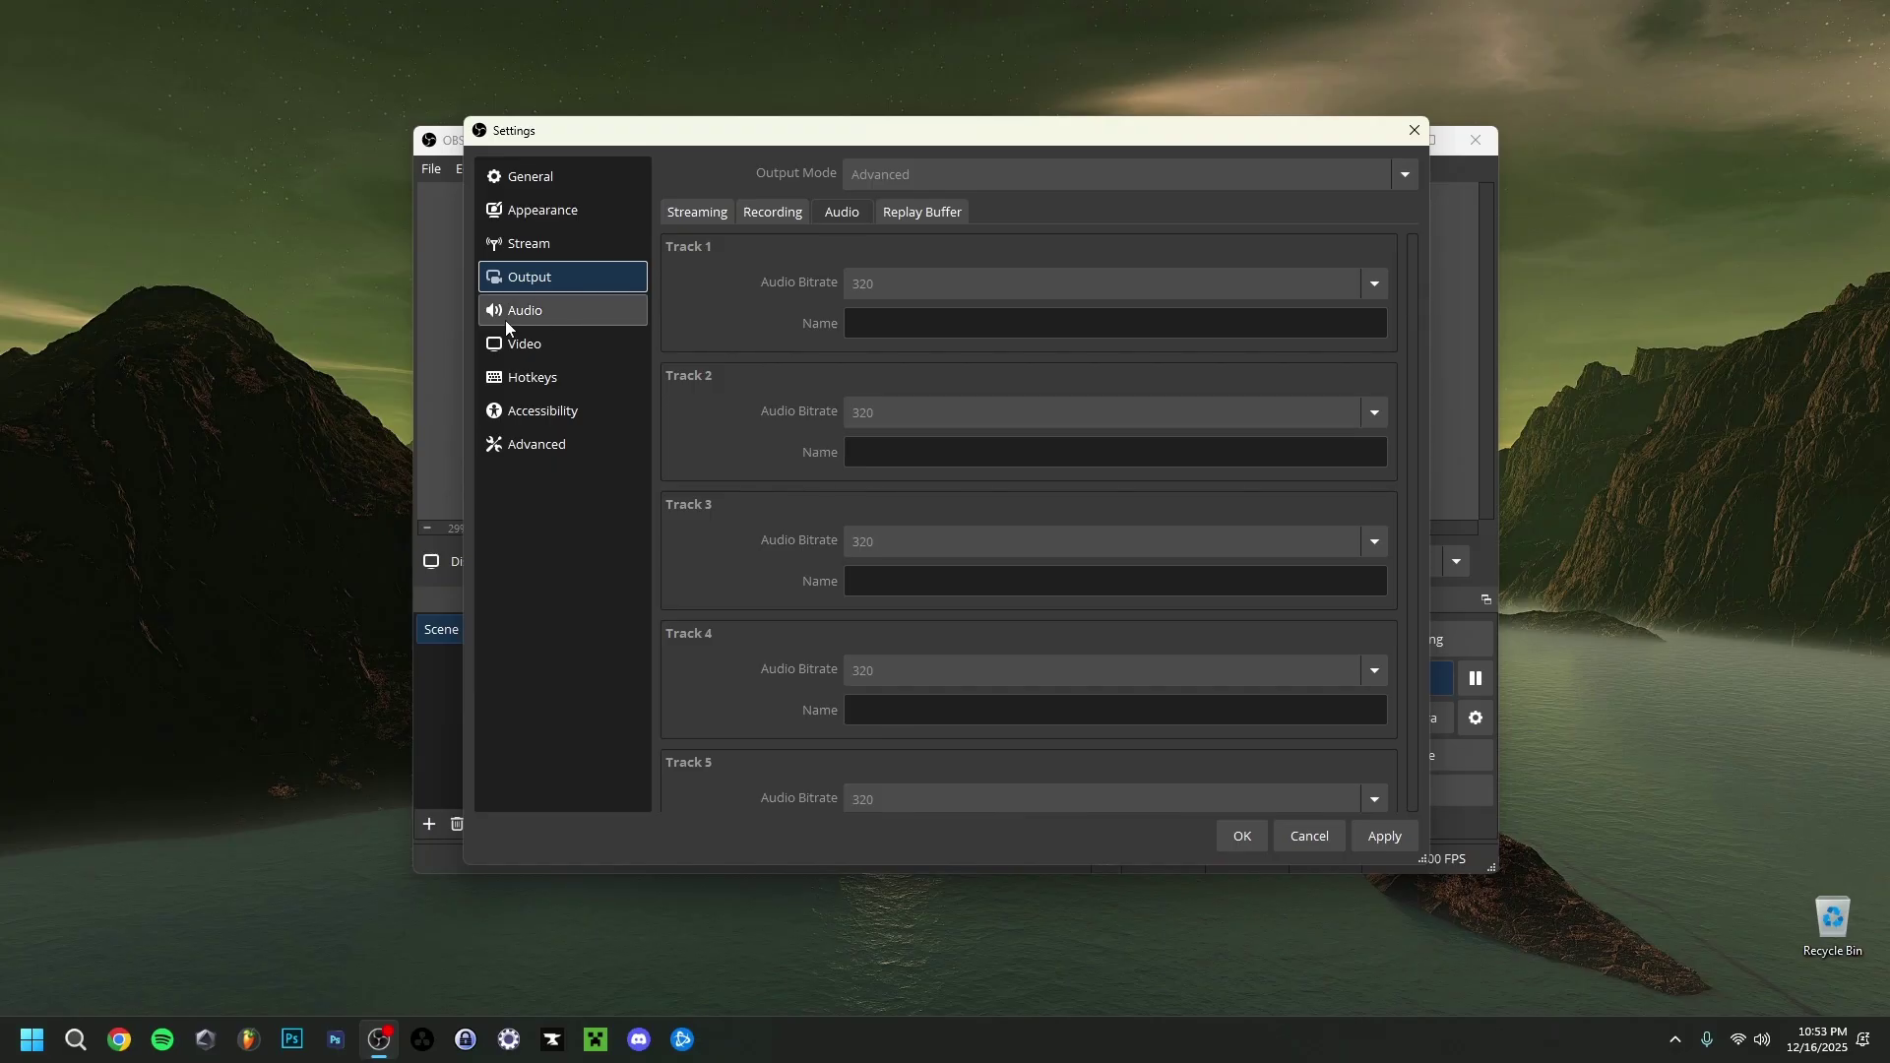
- Open the Audio settings and review the devices available for Desktop Audio, keeping the current one
{"action": "left_click", "coordinate": [574, 325]}
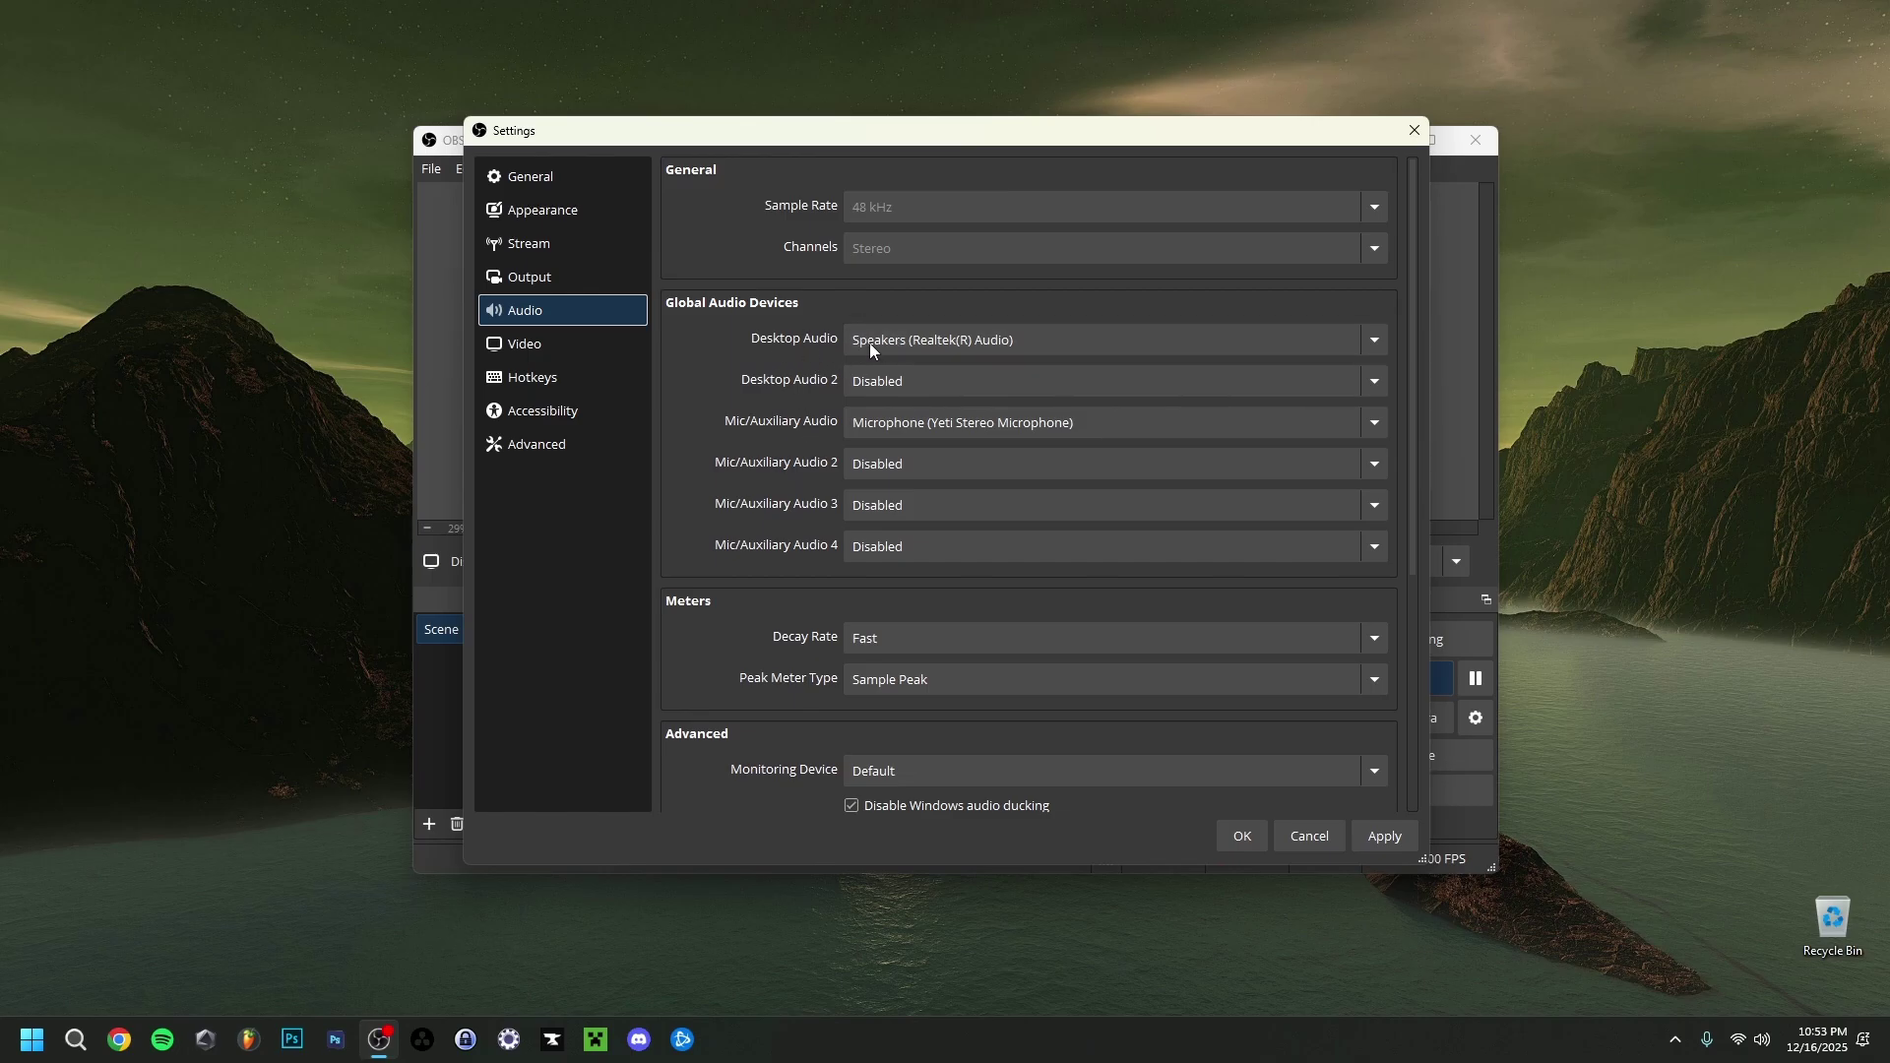
{"action": "left_click", "coordinate": [902, 339]}
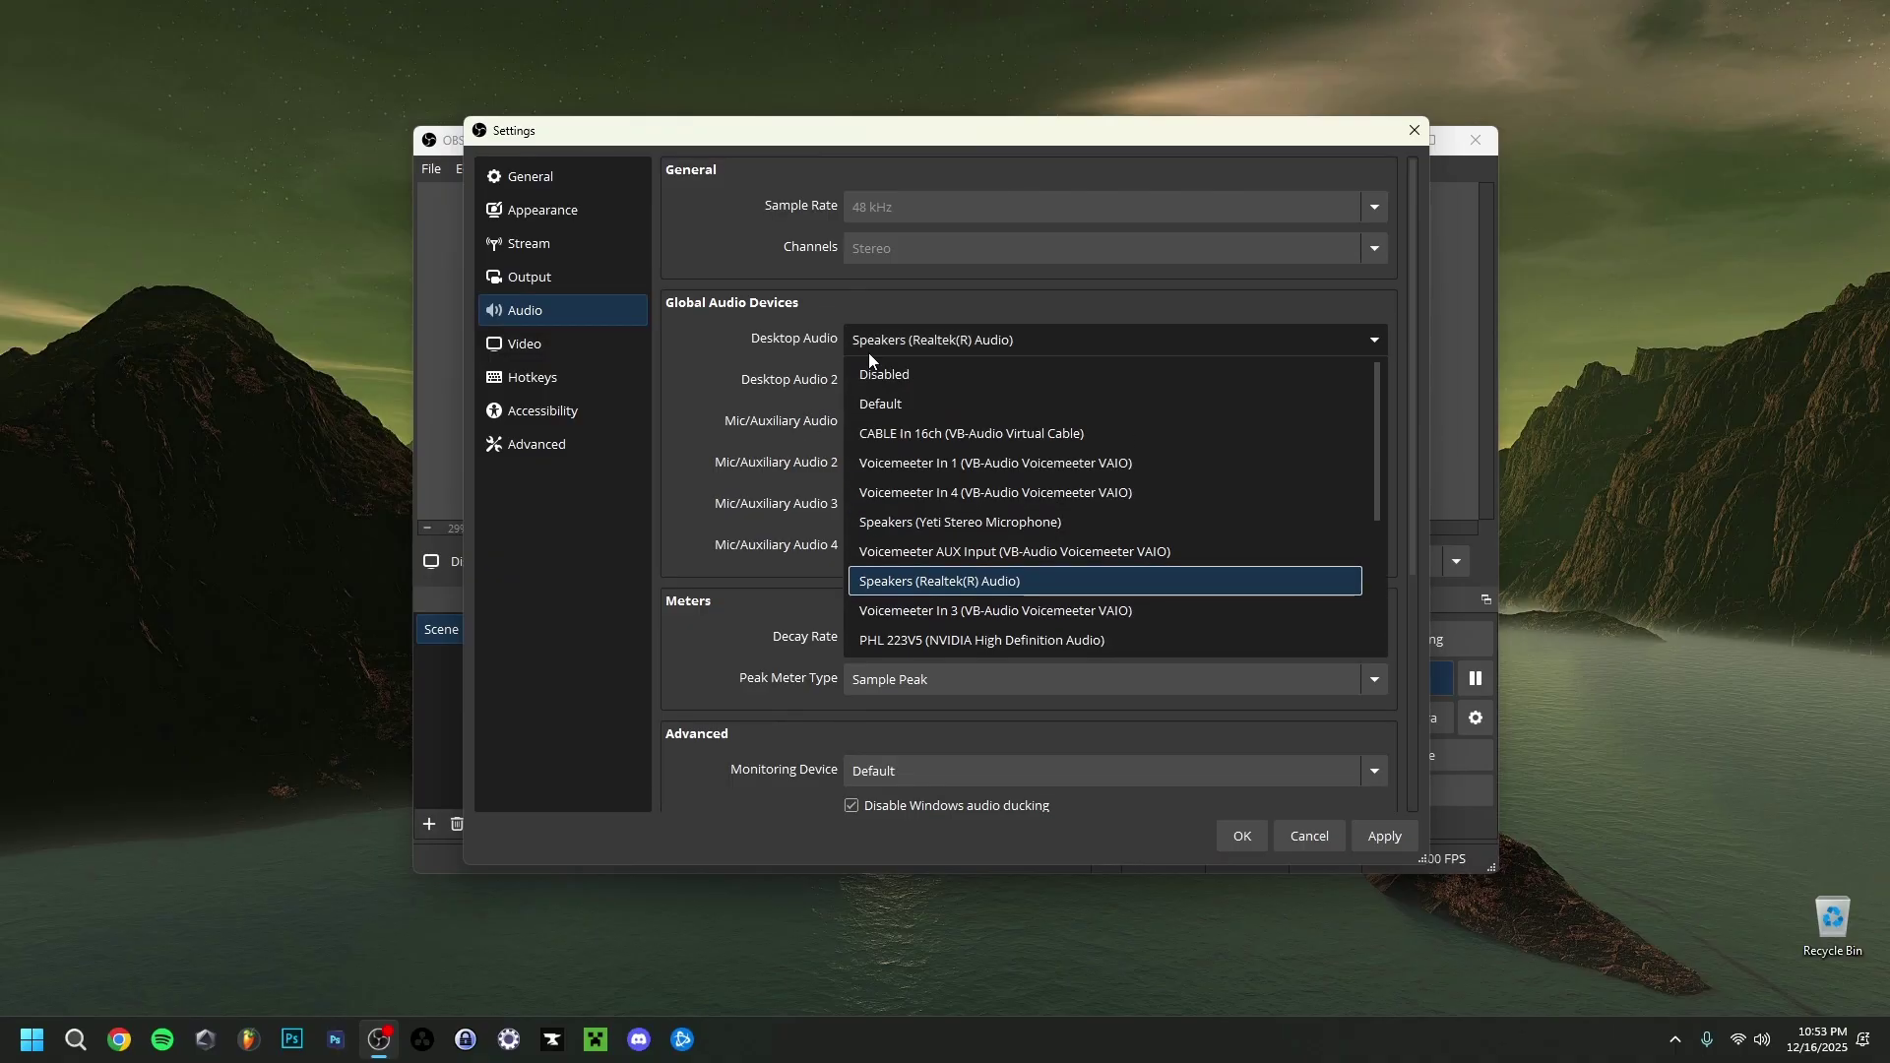
{"action": "scroll", "coordinate": [985, 473], "scroll_direction": "down", "scroll_amount": 1}
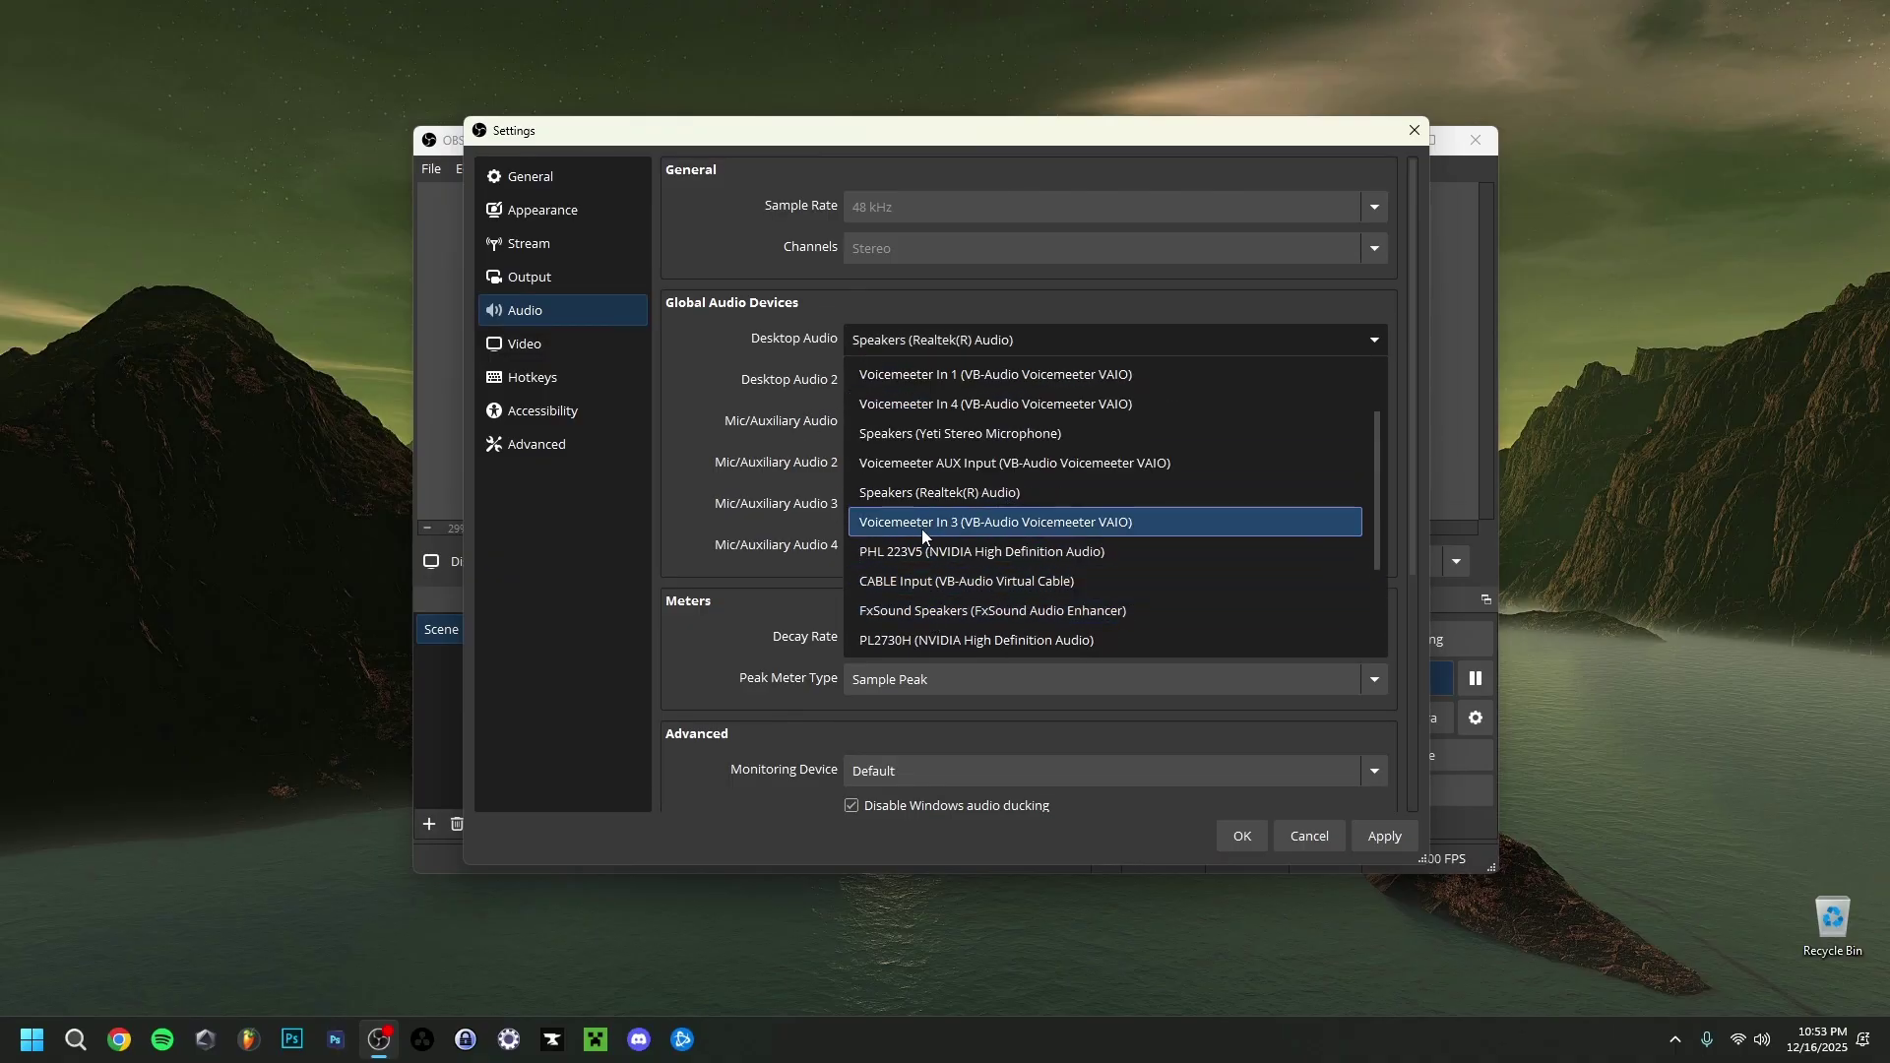
{"action": "scroll", "coordinate": [924, 528], "scroll_direction": "up", "scroll_amount": 1}
{"action": "scroll", "coordinate": [945, 528], "scroll_direction": "down", "scroll_amount": 2}
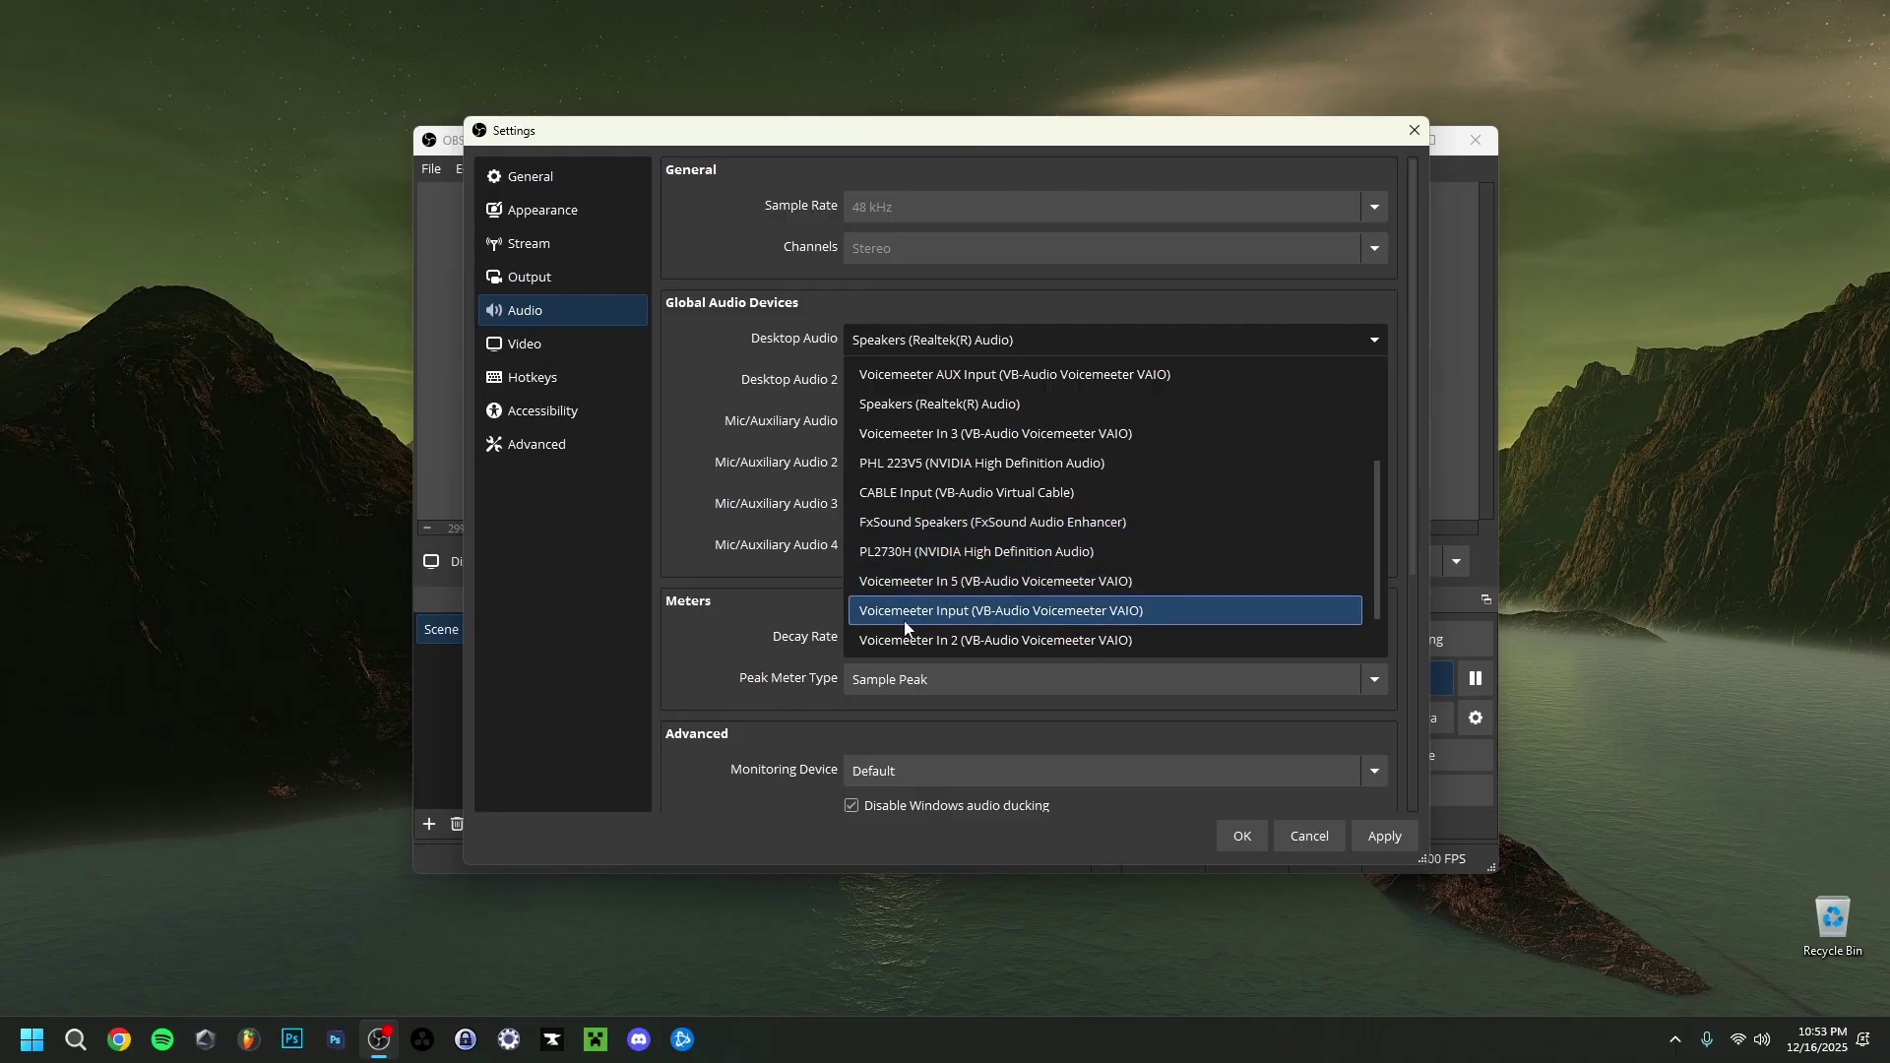
{"action": "scroll", "coordinate": [980, 527], "scroll_direction": "up", "scroll_amount": 1}
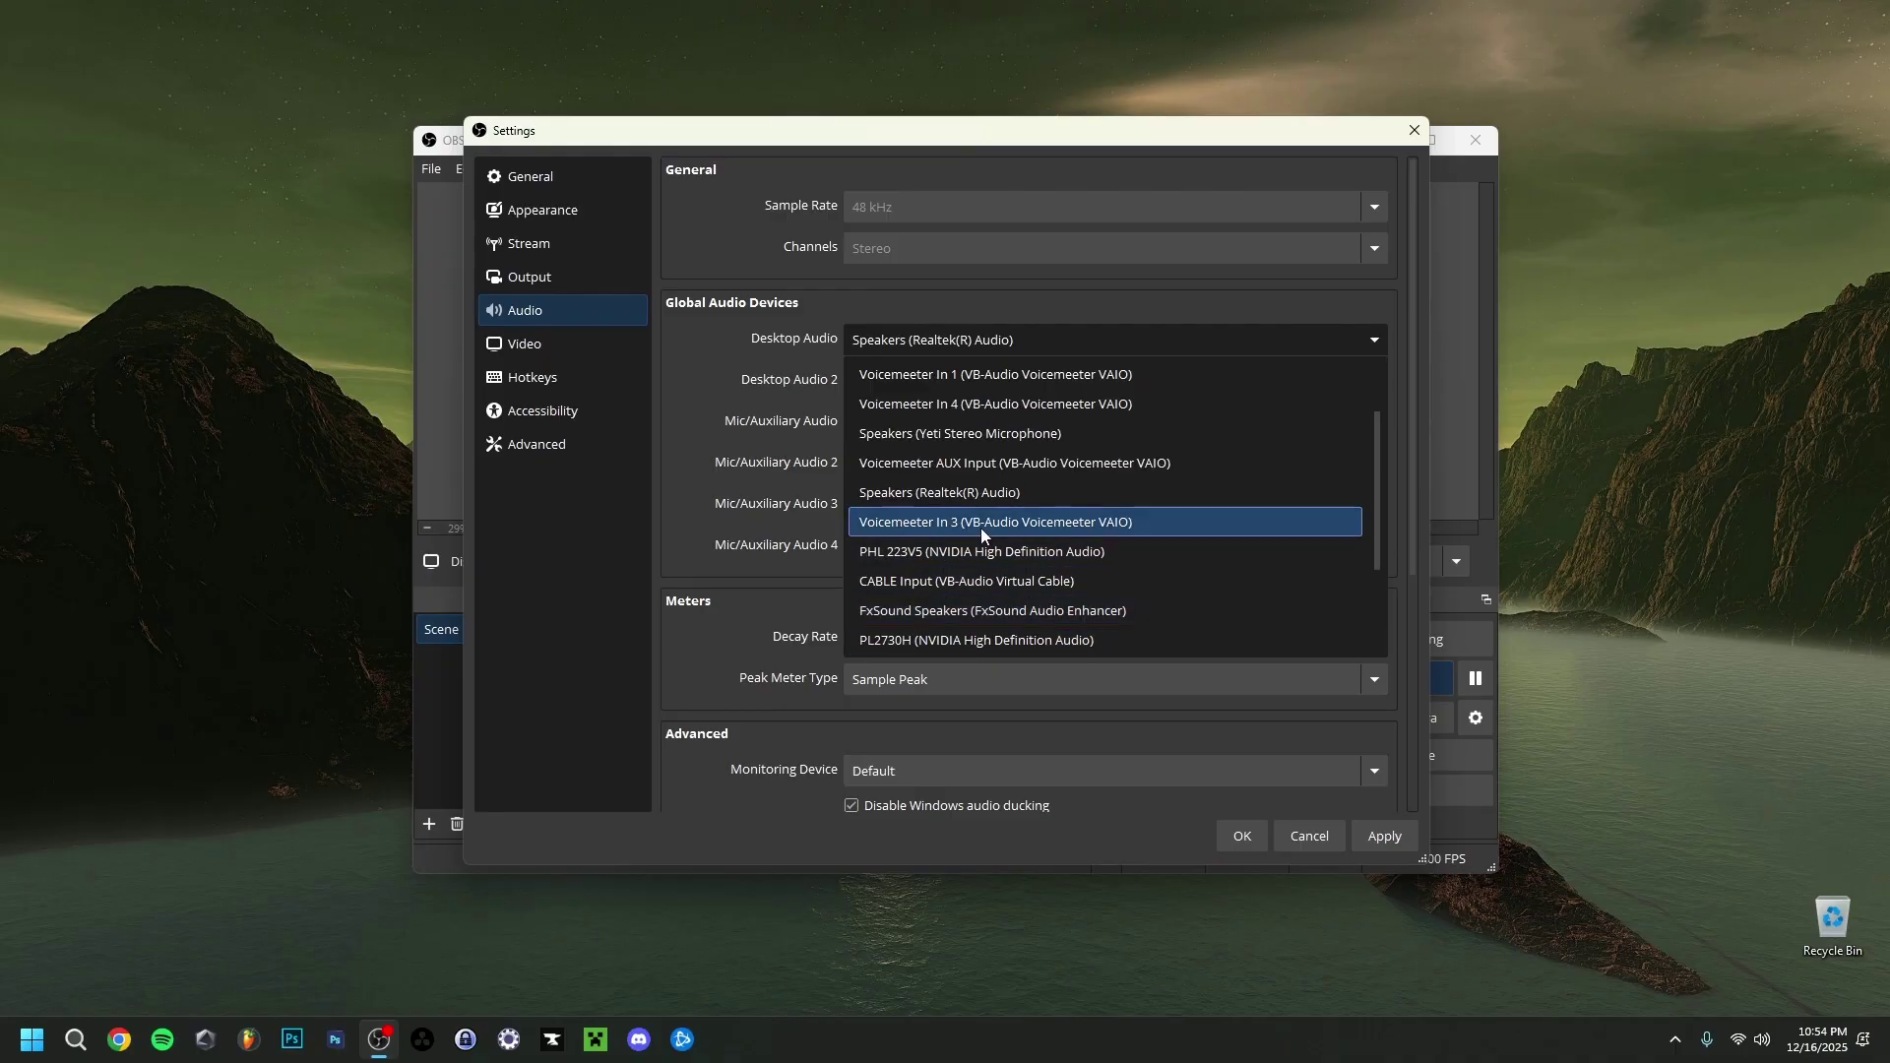
{"action": "left_click", "coordinate": [718, 392]}
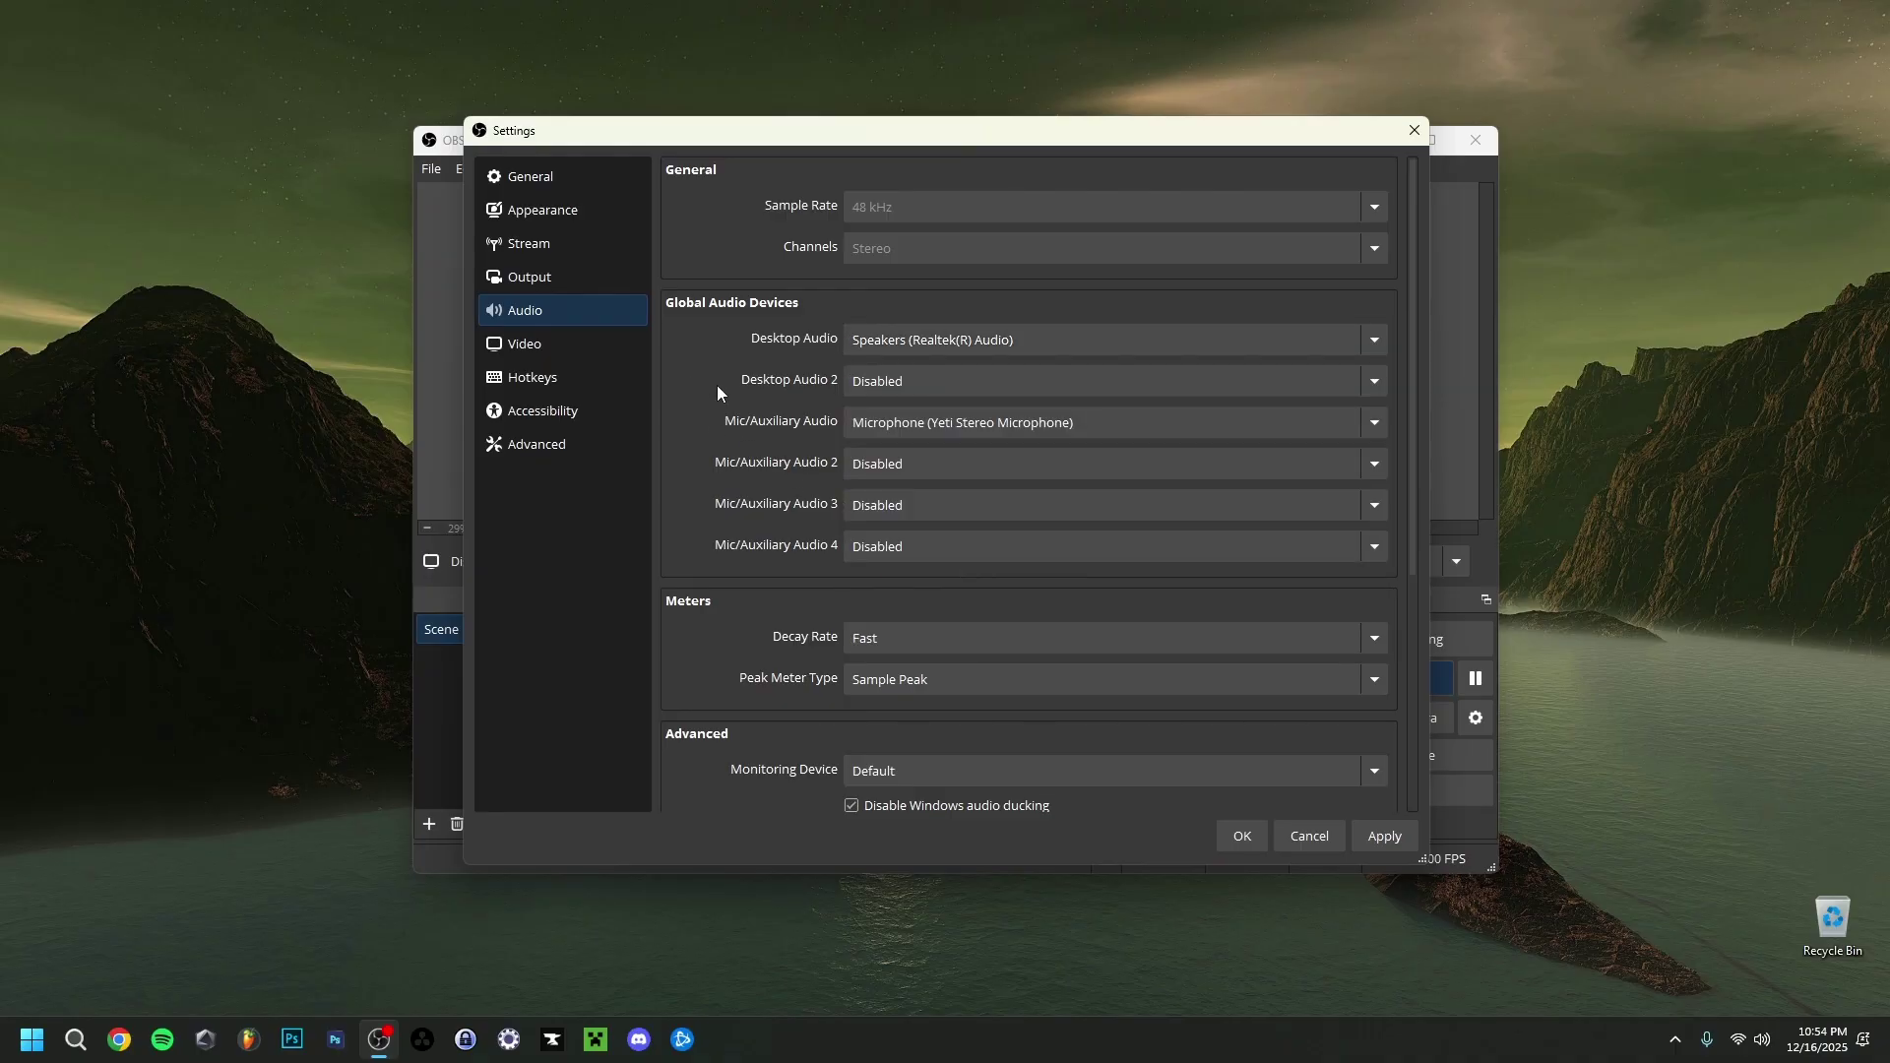
- Review the microphone devices available for Mic/Auxiliary Audio, keeping the current one
{"action": "left_click", "coordinate": [891, 427]}
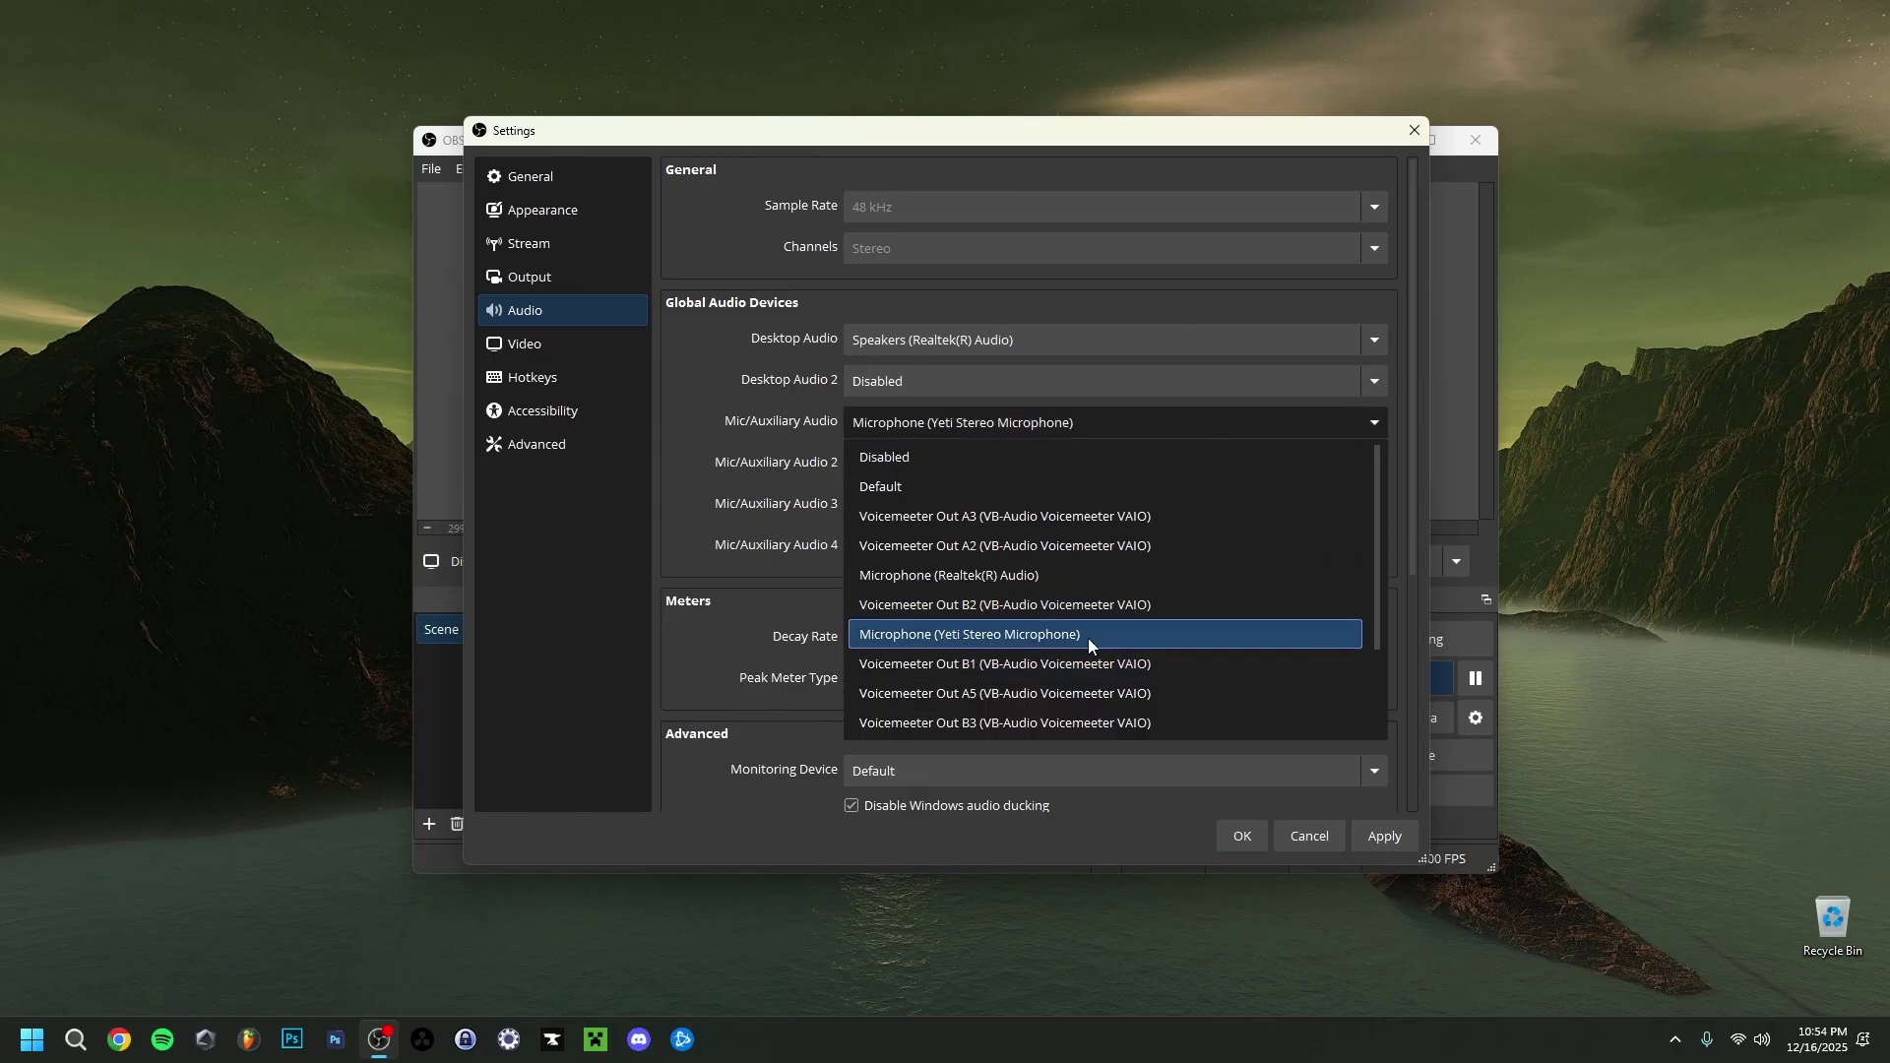
{"action": "scroll", "coordinate": [990, 583], "scroll_direction": "down", "scroll_amount": 1}
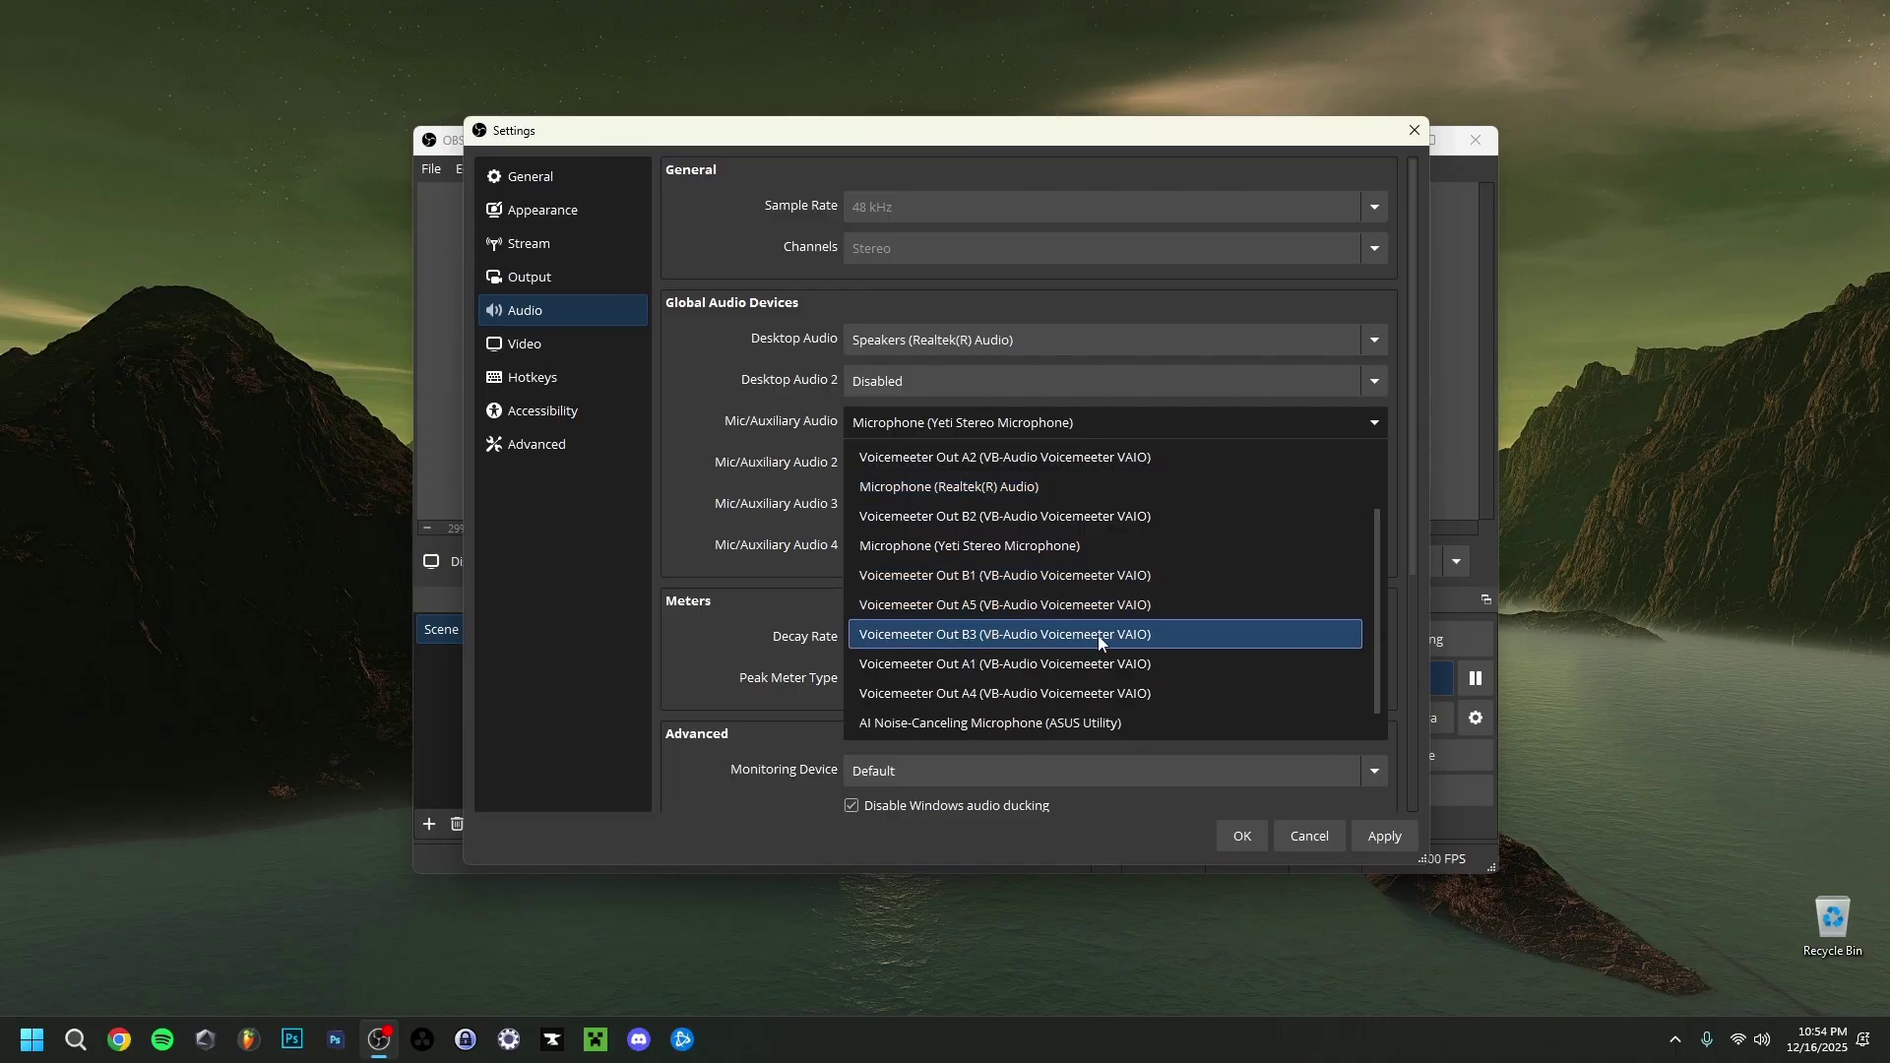
{"action": "left_click", "coordinate": [705, 463]}
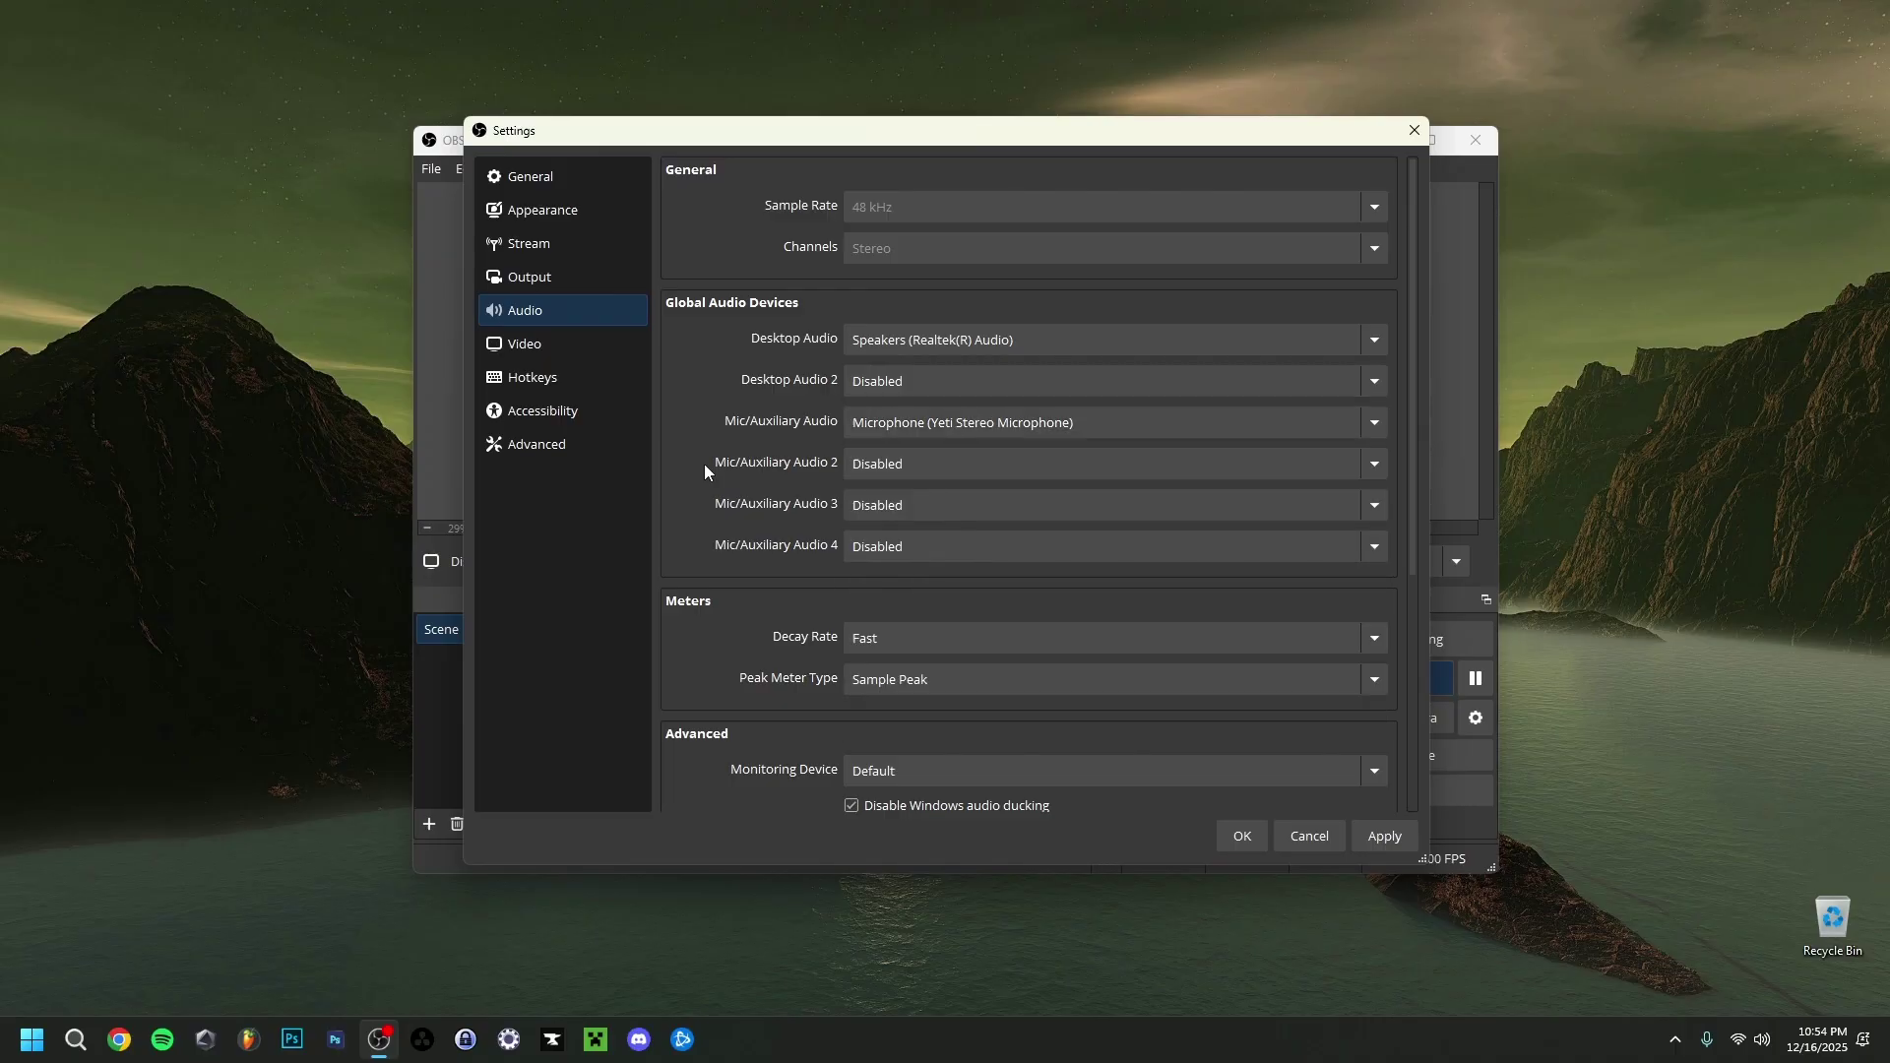
- Review the Video settings, checking the output (scaled) resolution choices and the common FPS values
{"action": "left_click", "coordinate": [558, 349]}
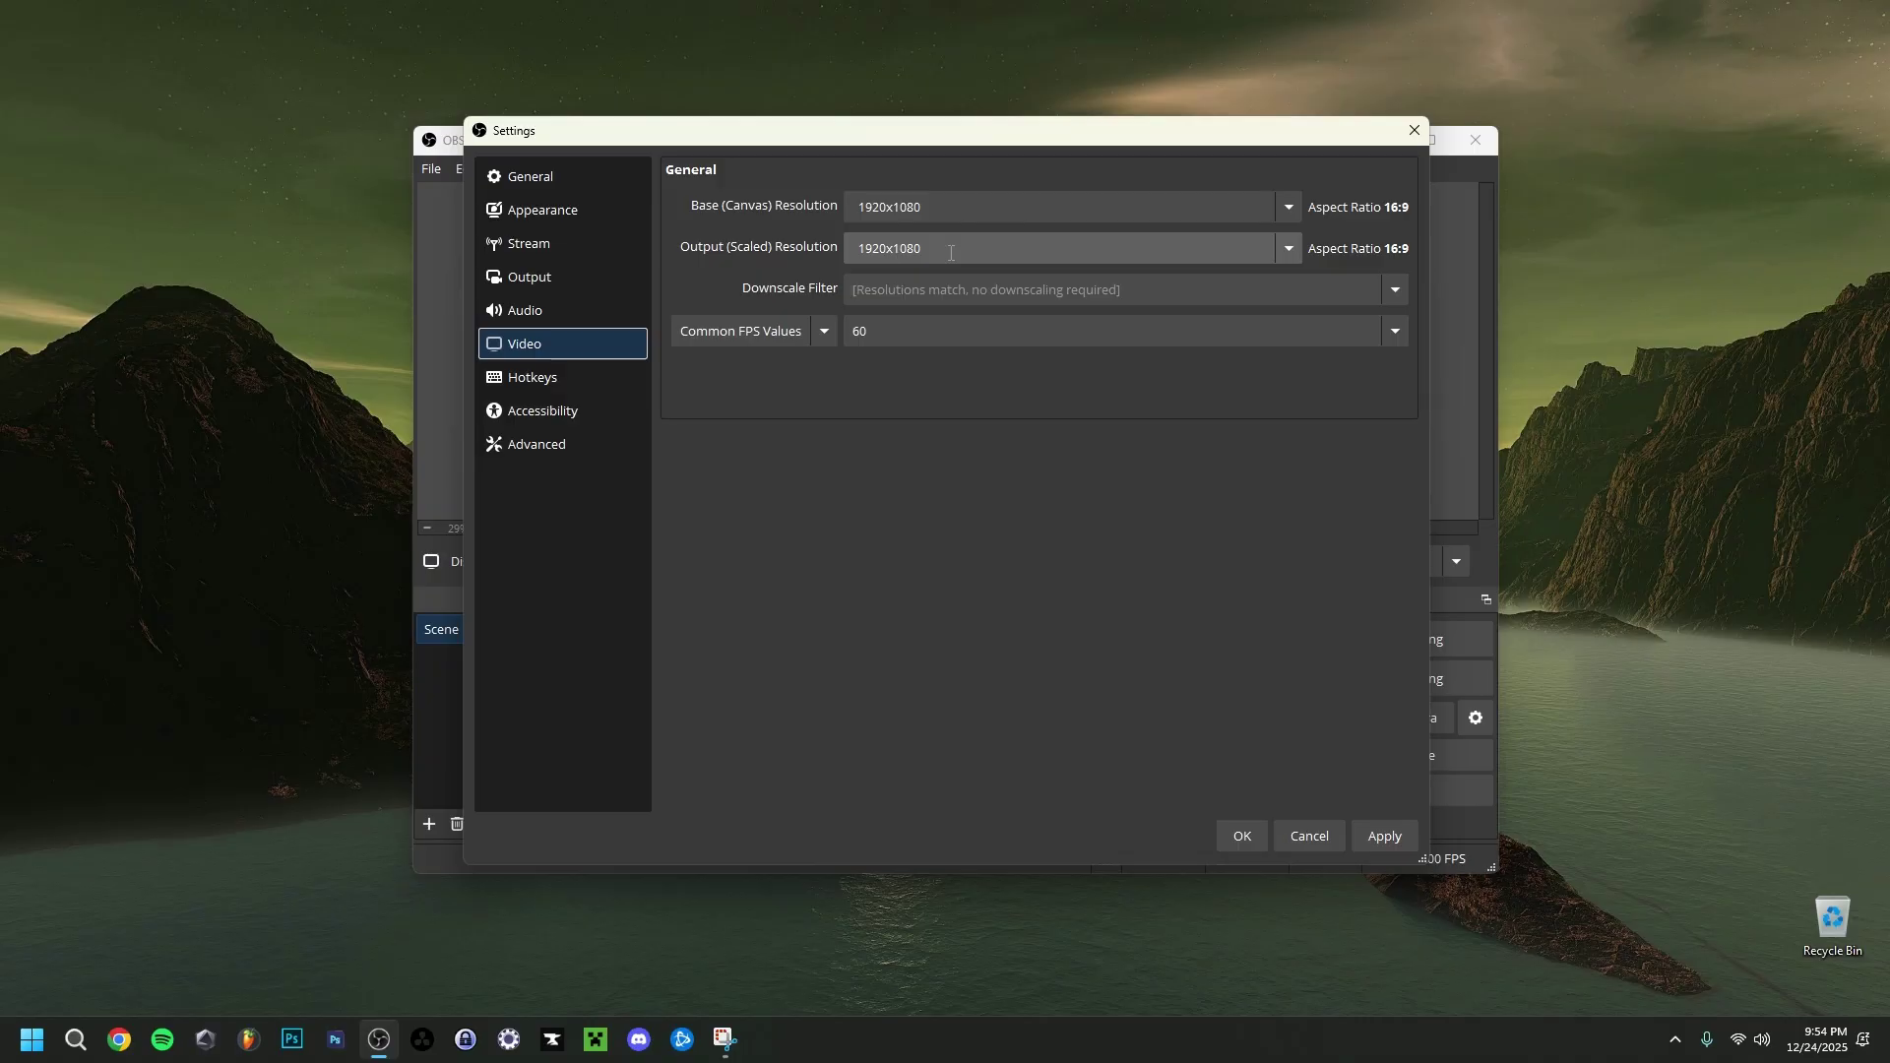
{"action": "left_click", "coordinate": [1285, 248]}
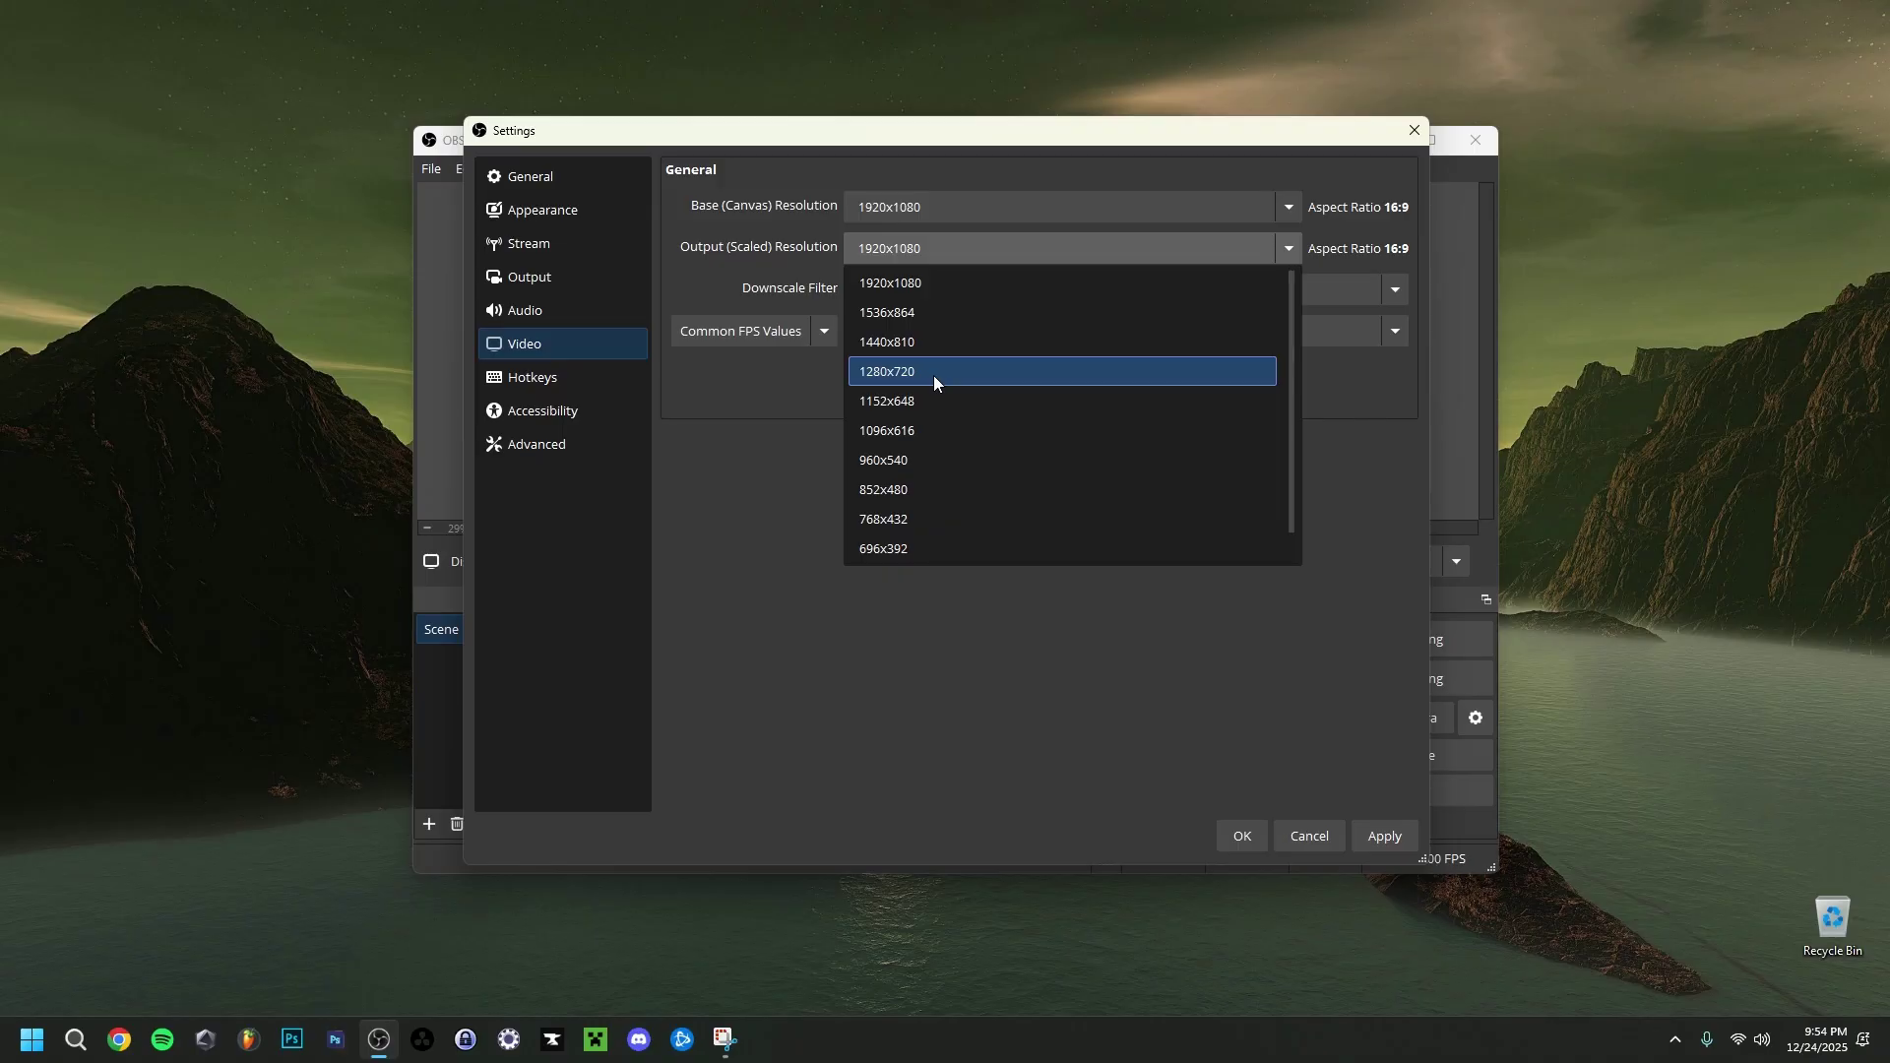
{"action": "left_click", "coordinate": [801, 294]}
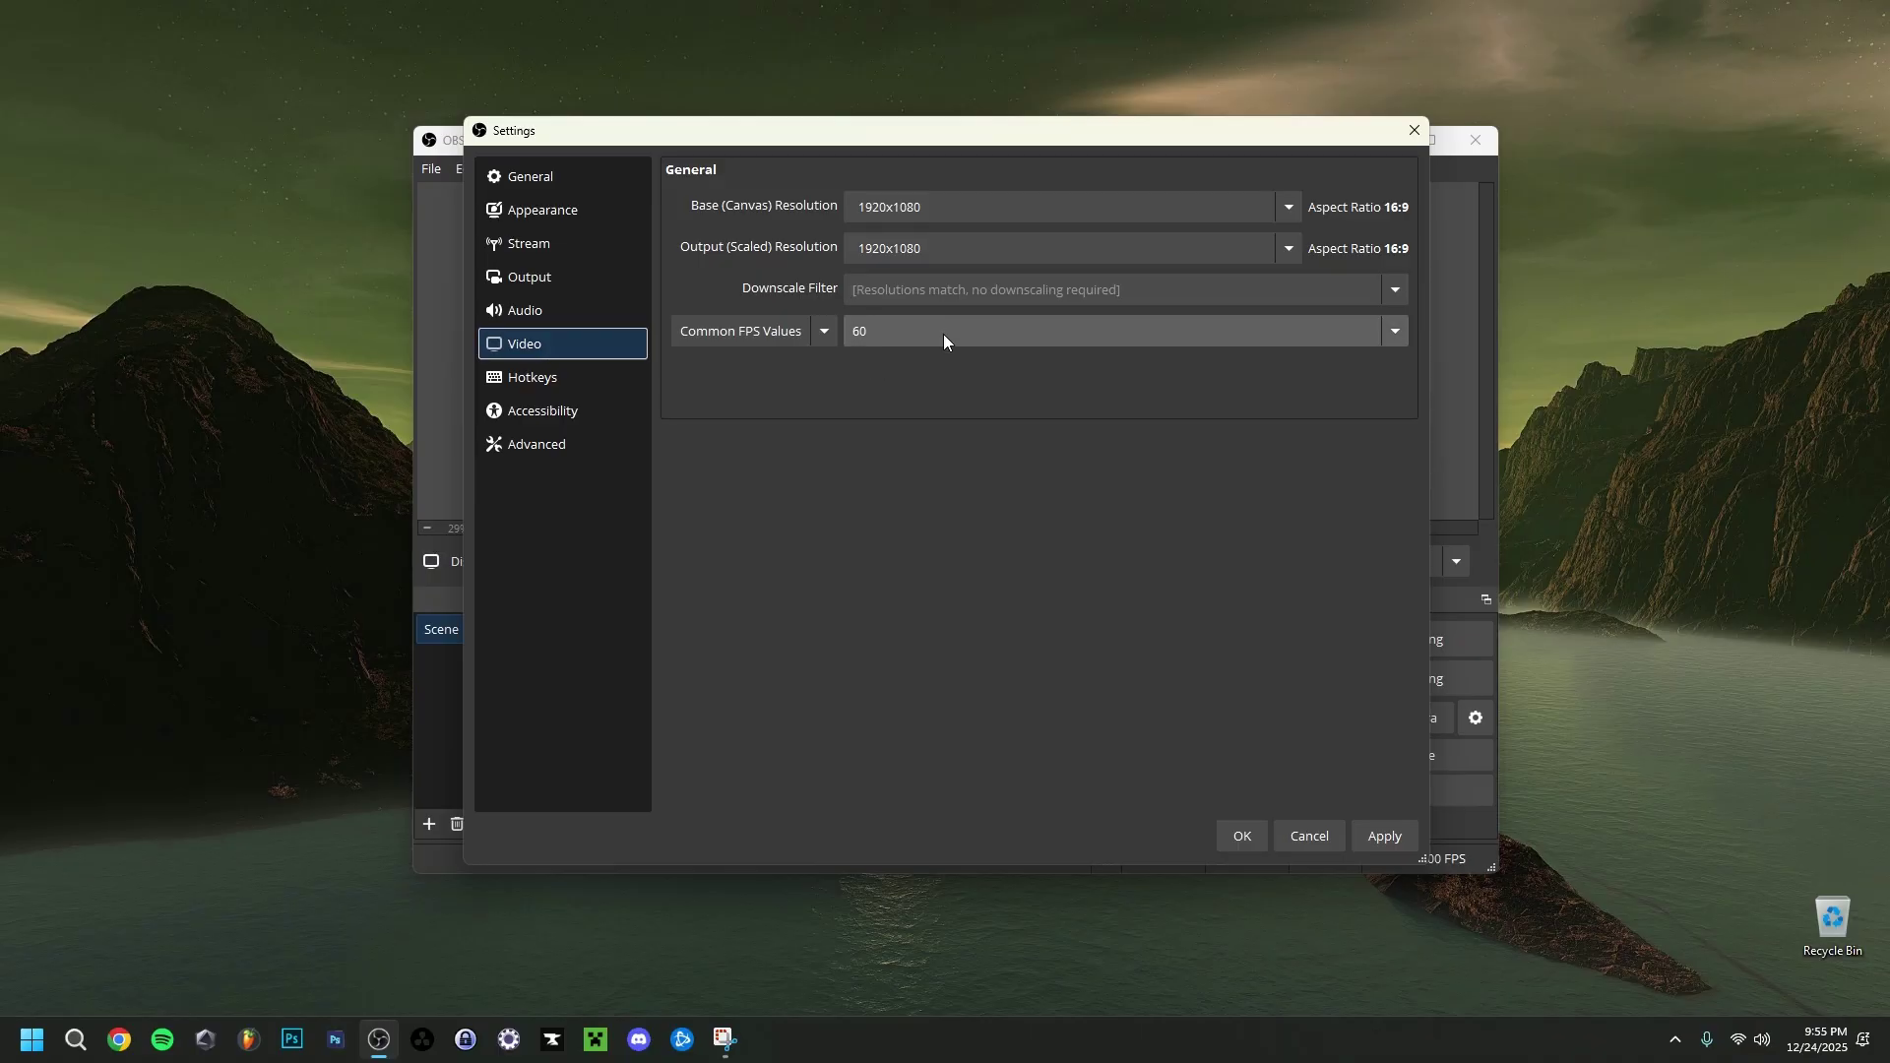
{"action": "left_click", "coordinate": [944, 334]}
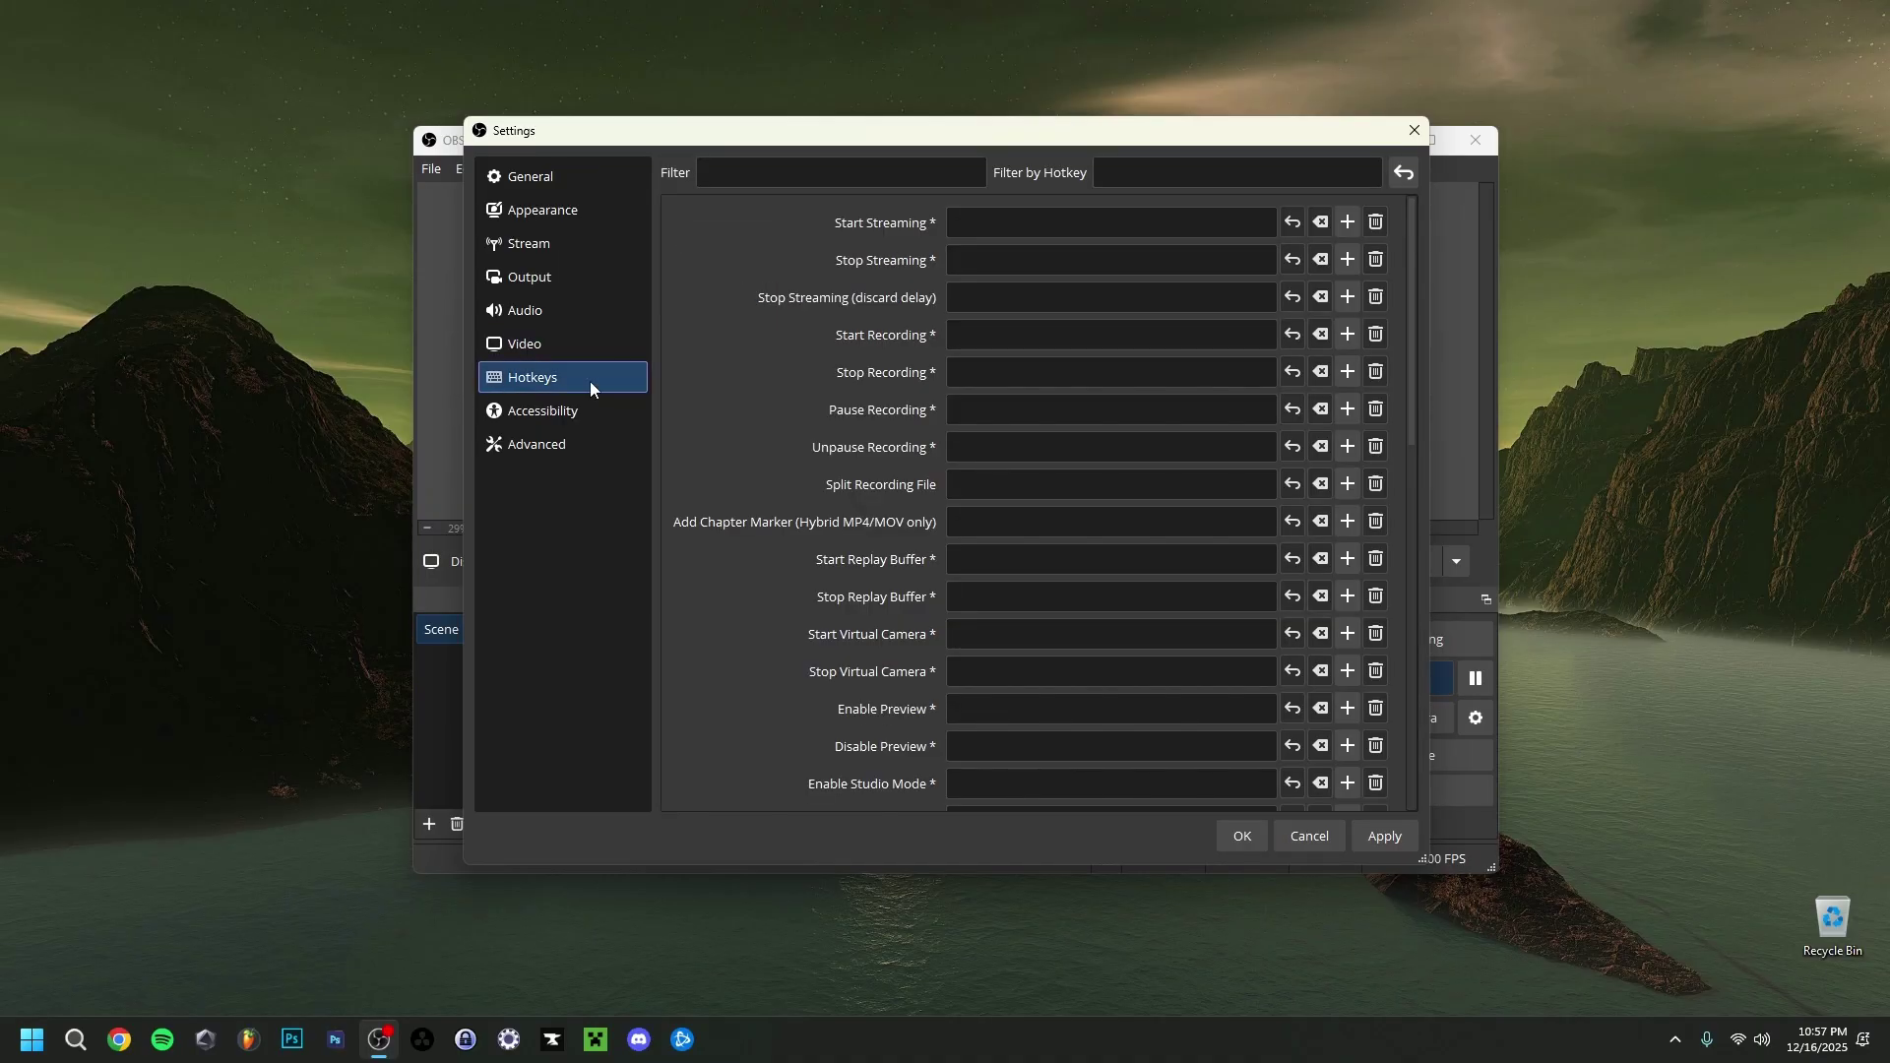
- Look through the list of assignable hotkeys and open the Accessibility color settings
{"action": "scroll", "coordinate": [758, 364], "scroll_direction": "down", "scroll_amount": 3}
{"action": "scroll", "coordinate": [734, 406], "scroll_direction": "up", "scroll_amount": 3}
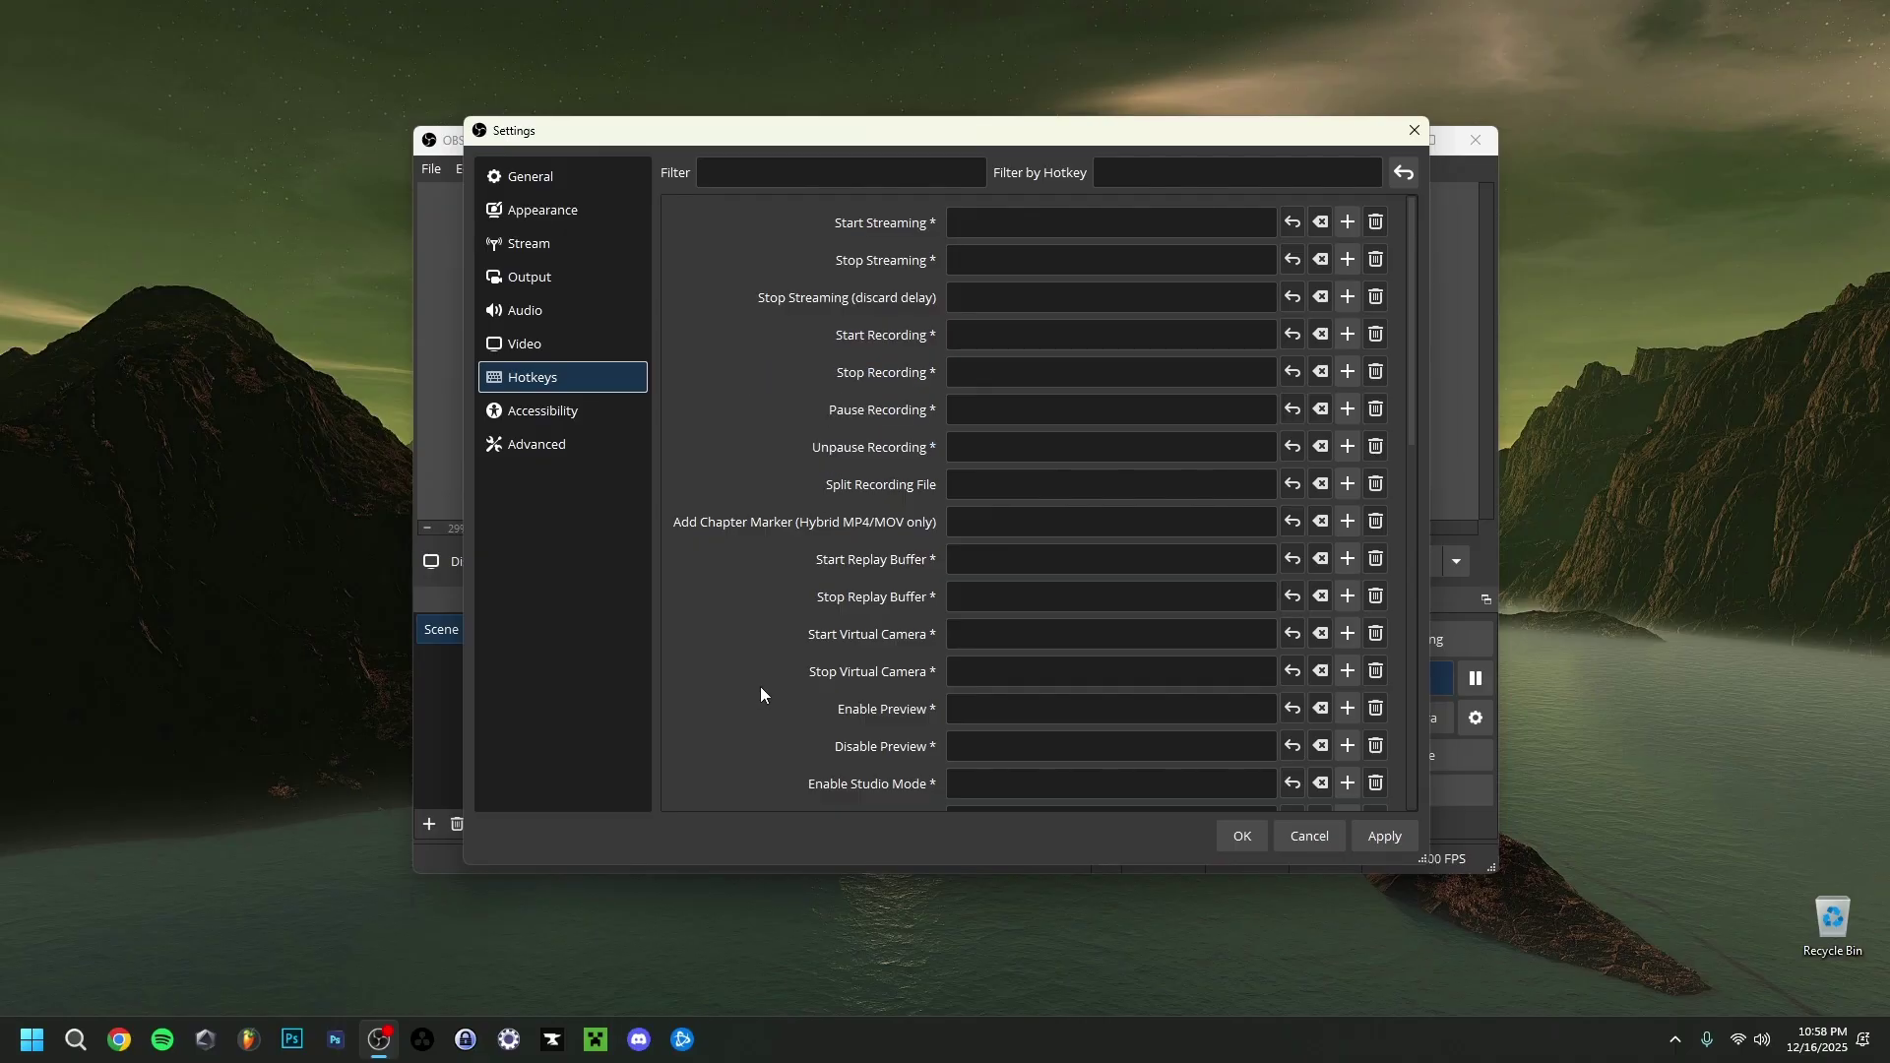
{"action": "scroll", "coordinate": [678, 600], "scroll_direction": "down", "scroll_amount": 5}
{"action": "scroll", "coordinate": [681, 610], "scroll_direction": "up", "scroll_amount": 5}
{"action": "left_click", "coordinate": [557, 418]}
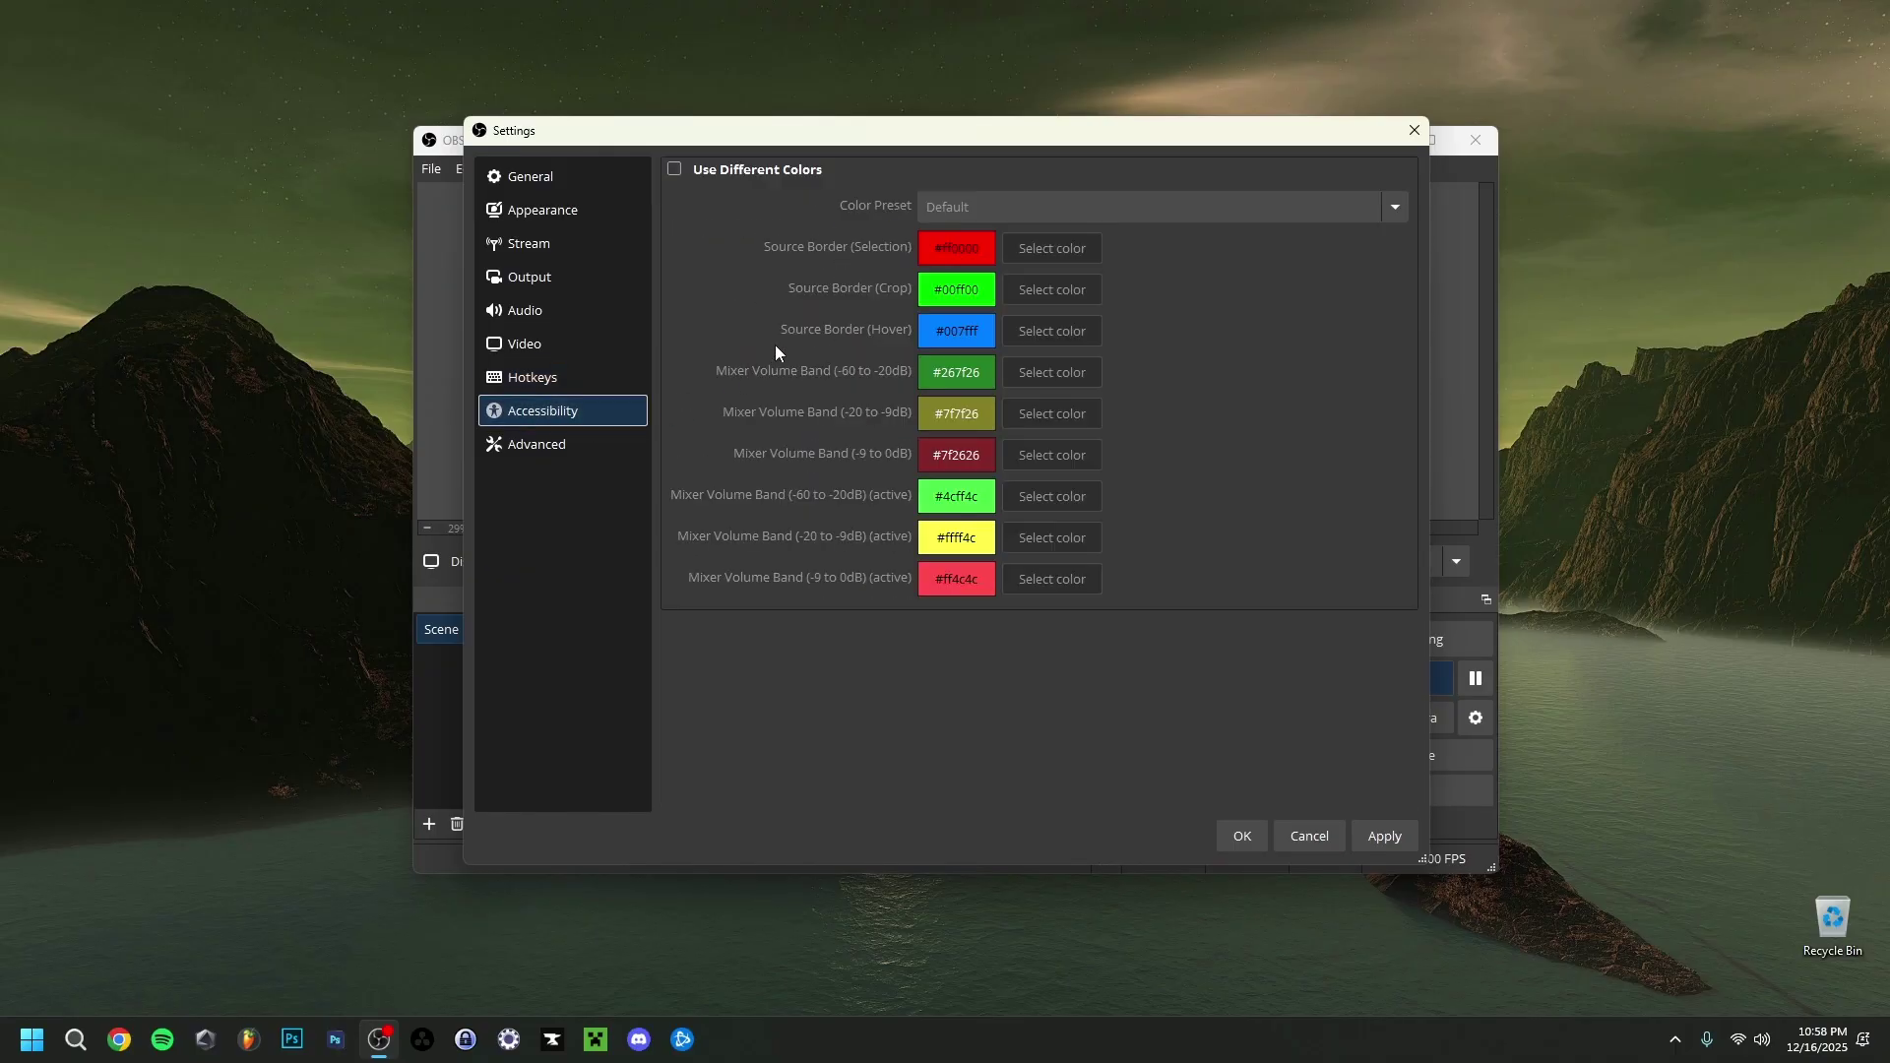
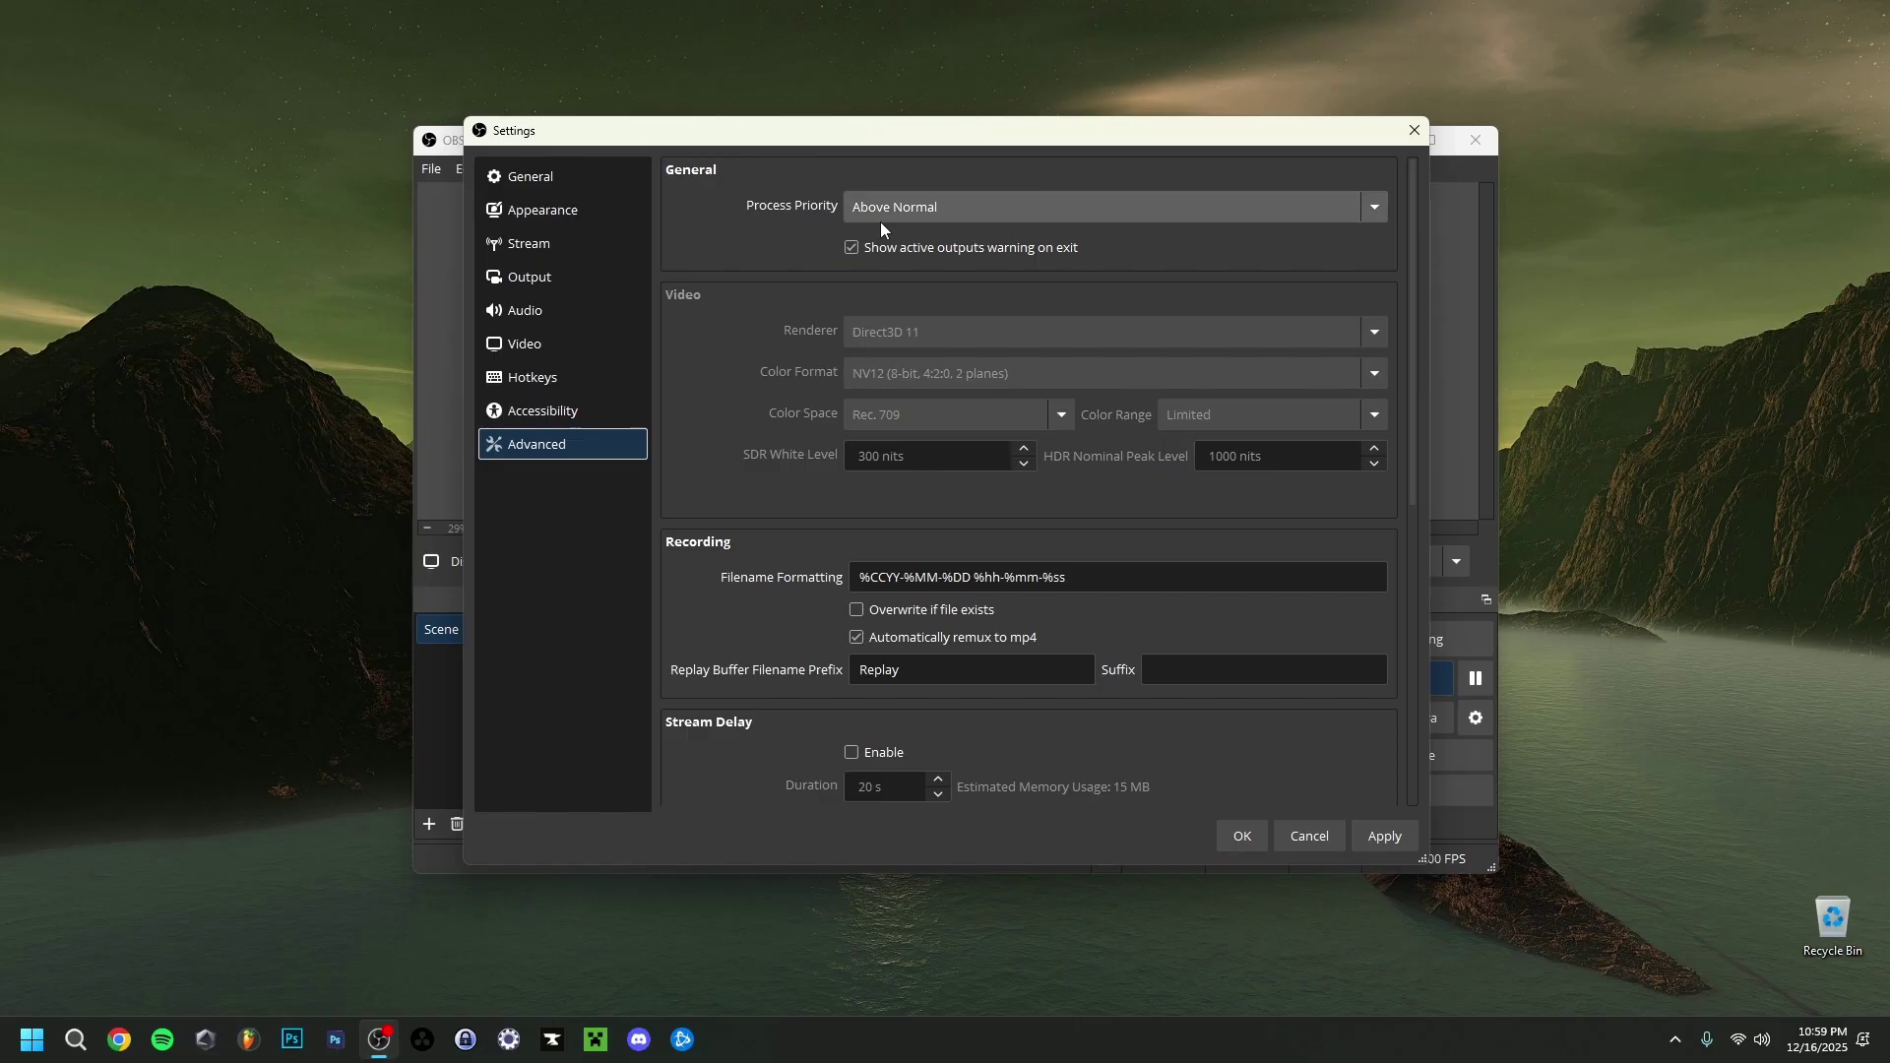
- Check the process priority choices in the Advanced settings, keep the current one, and accept the settings
{"action": "left_click", "coordinate": [890, 215]}
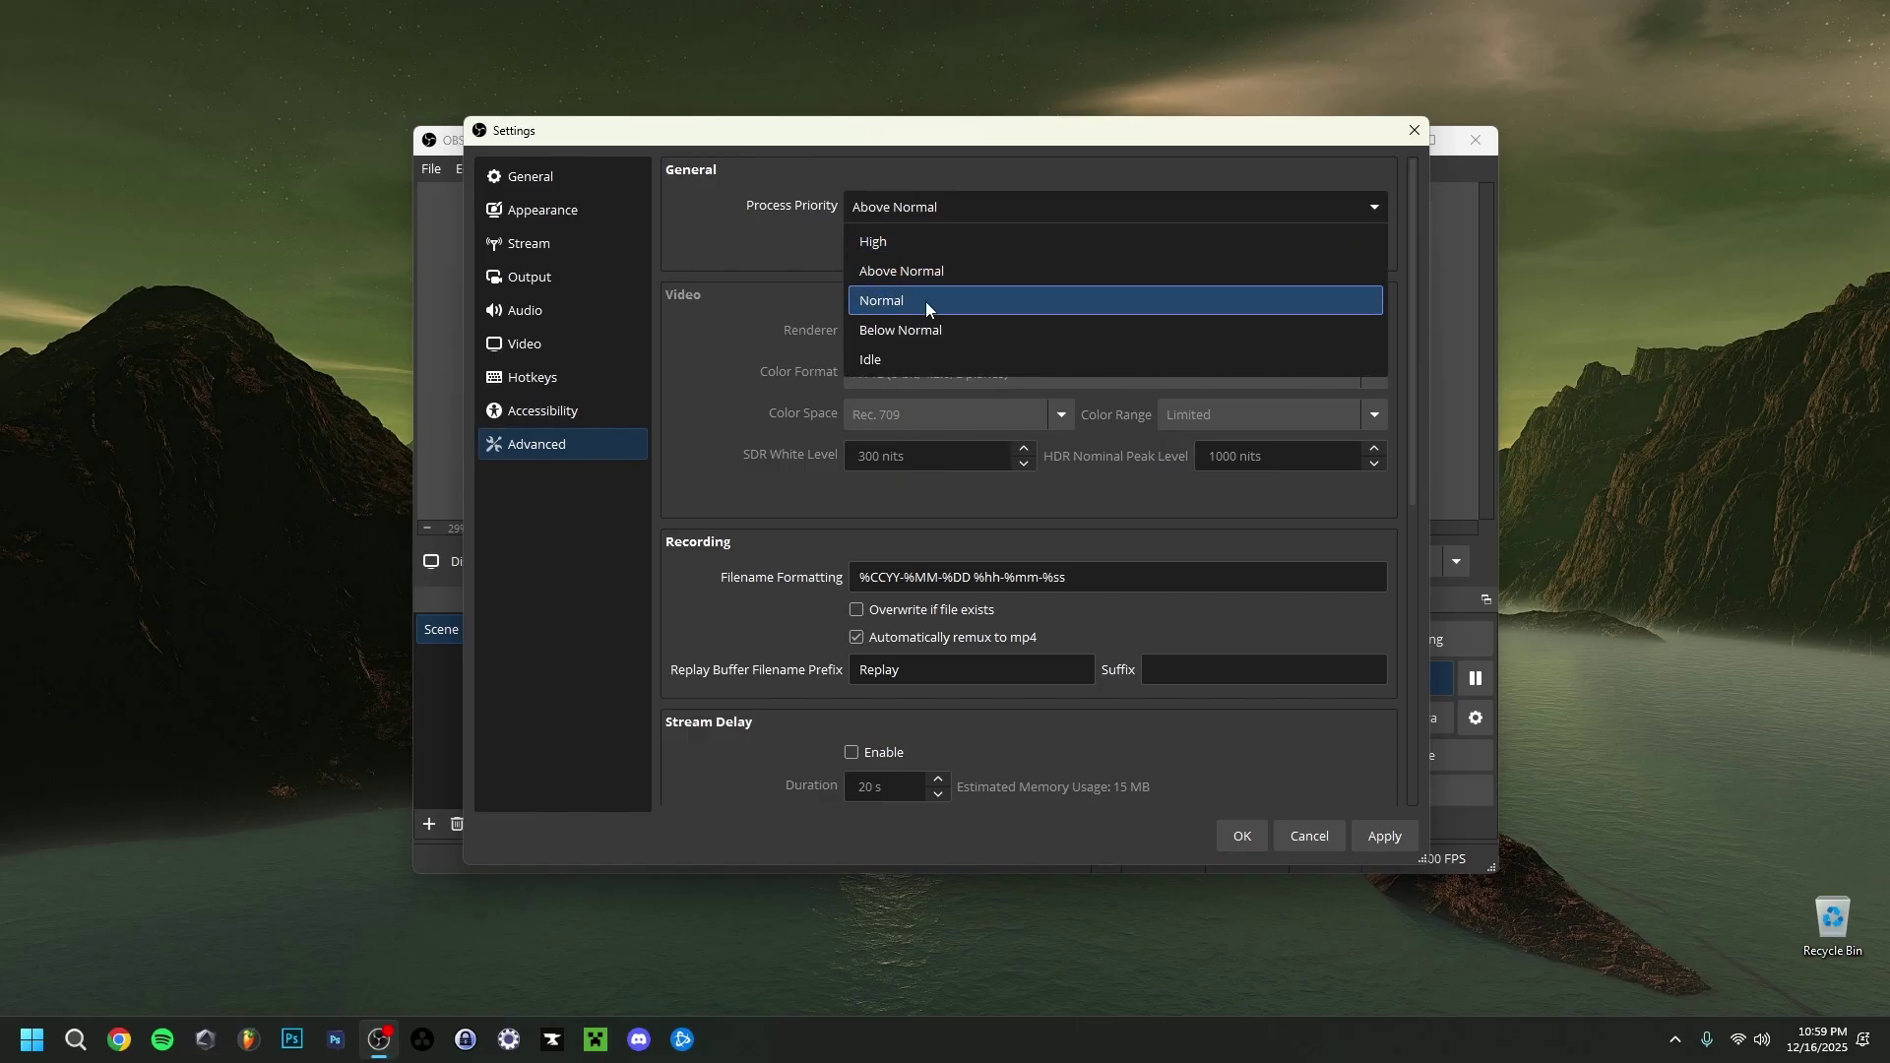
{"action": "left_click", "coordinate": [778, 229]}
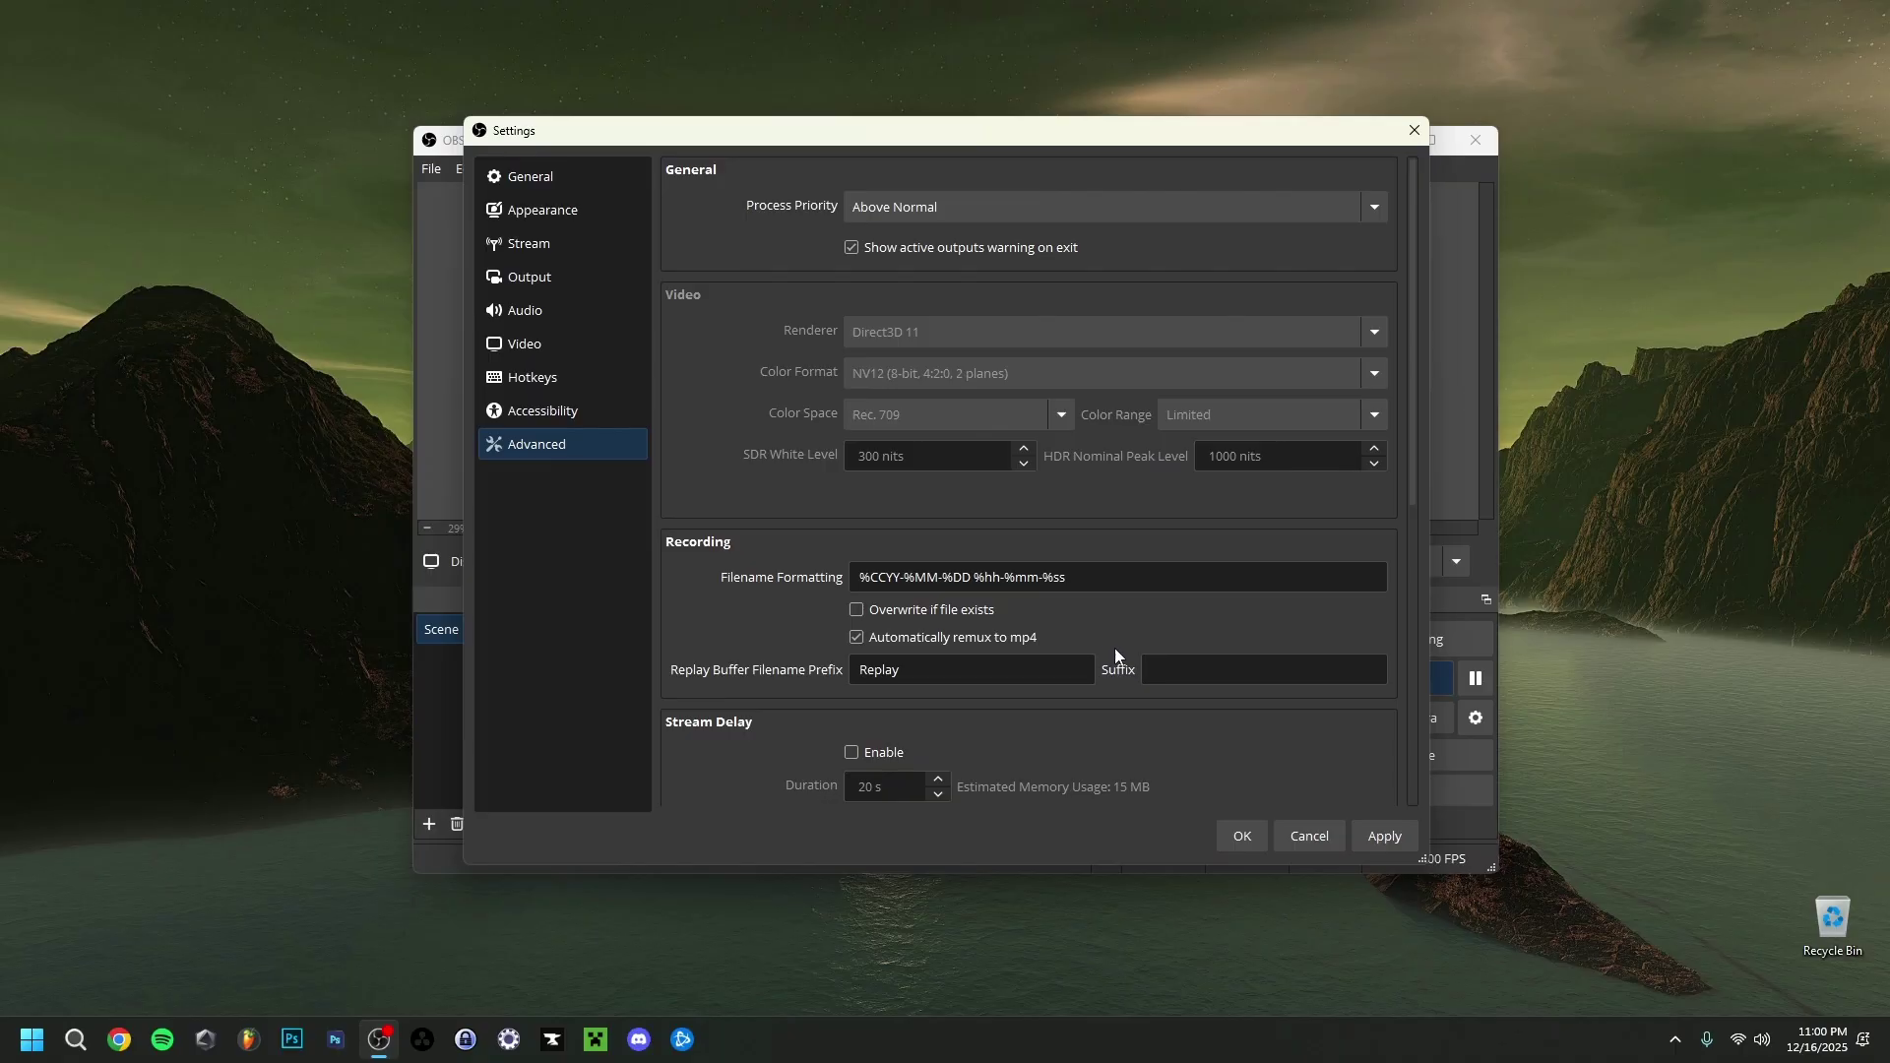
{"action": "left_click", "coordinate": [1240, 836]}
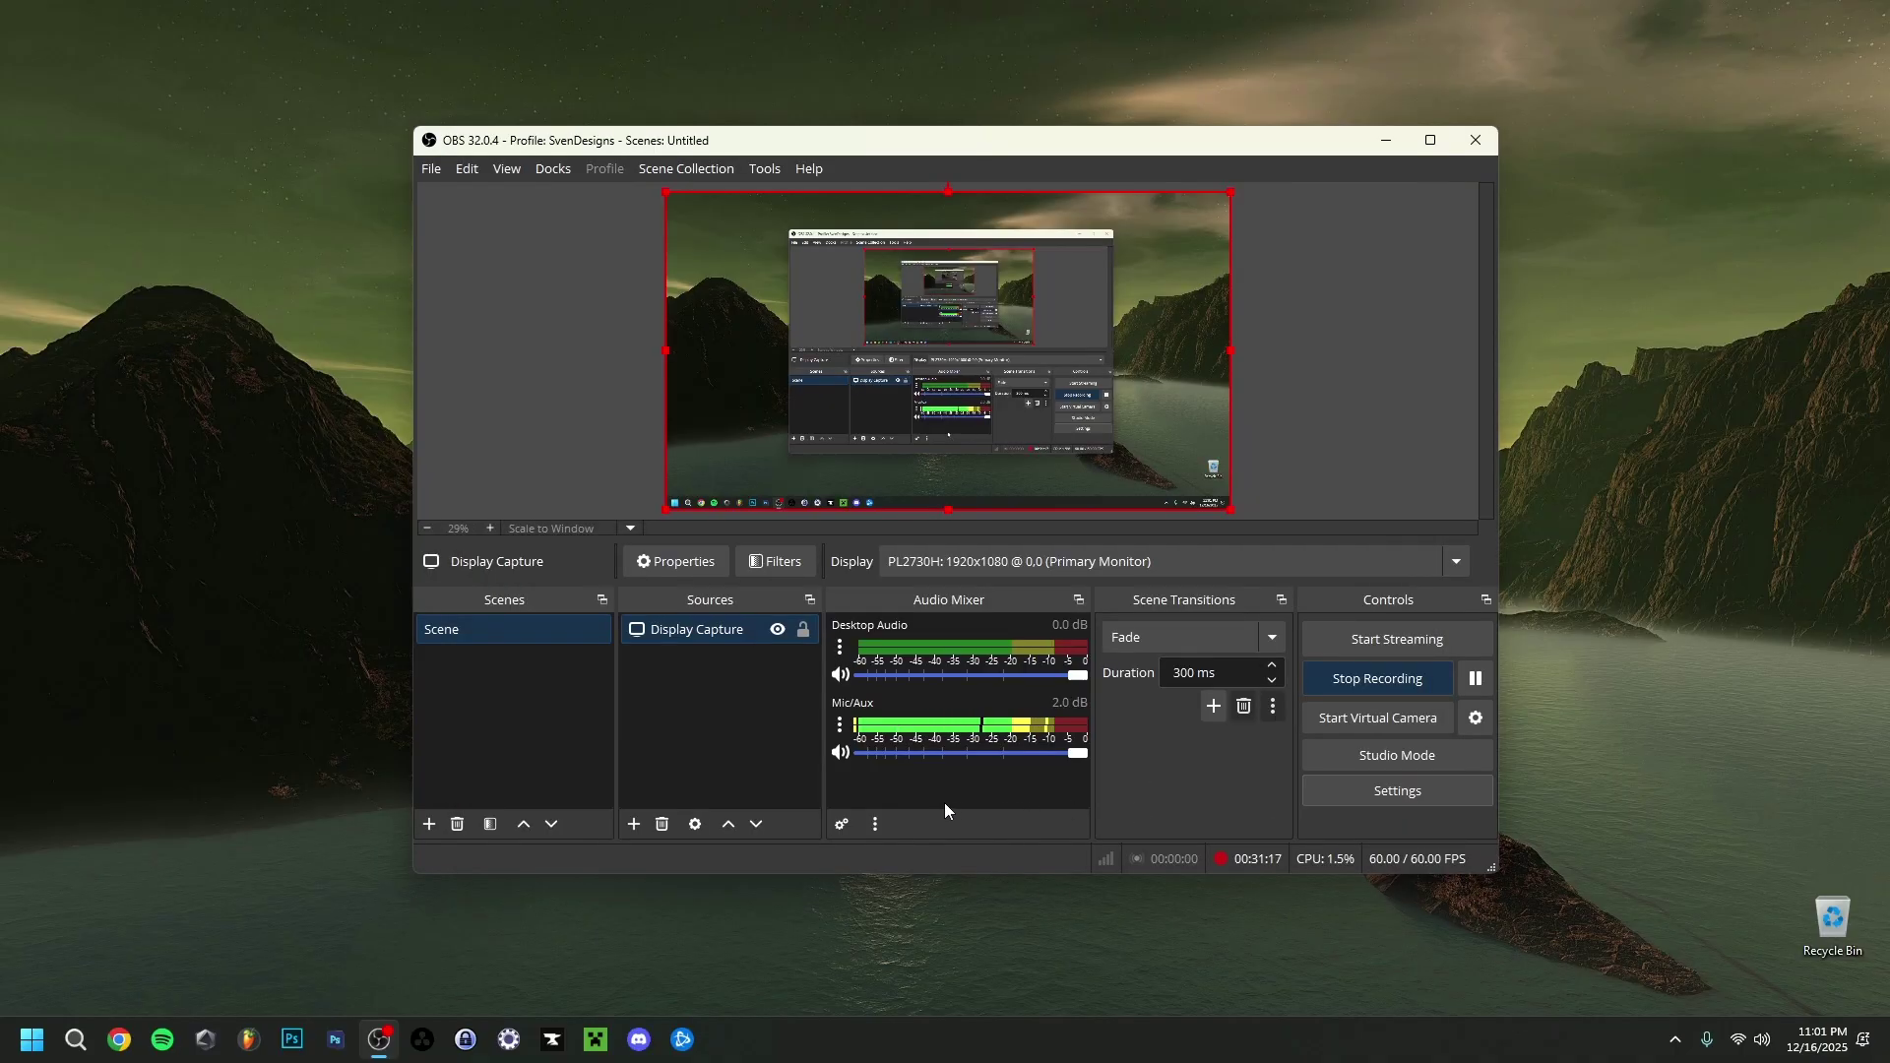
- Review the Advanced Audio Properties of the audio sources, checking the Audio Monitoring choices for Mic/Aux and keeping the current one
{"action": "left_click", "coordinate": [844, 729]}
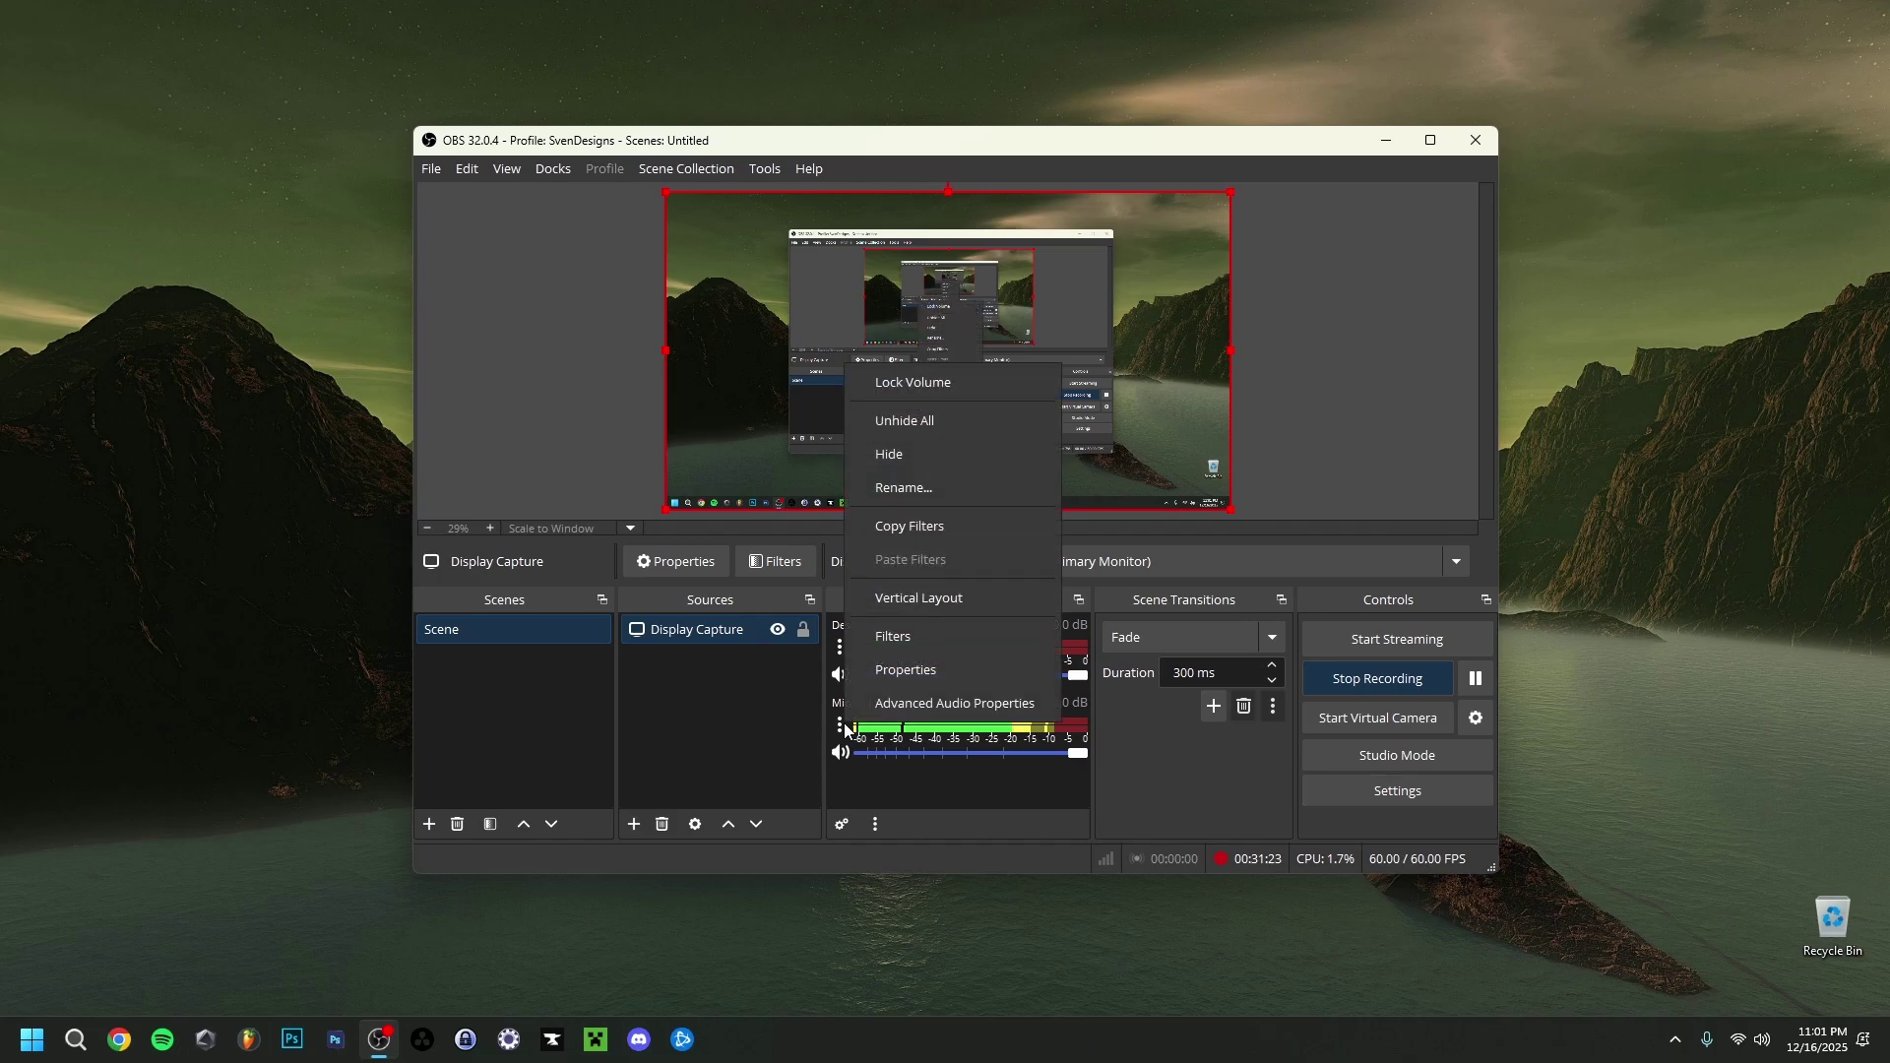
{"action": "left_click", "coordinate": [966, 706]}
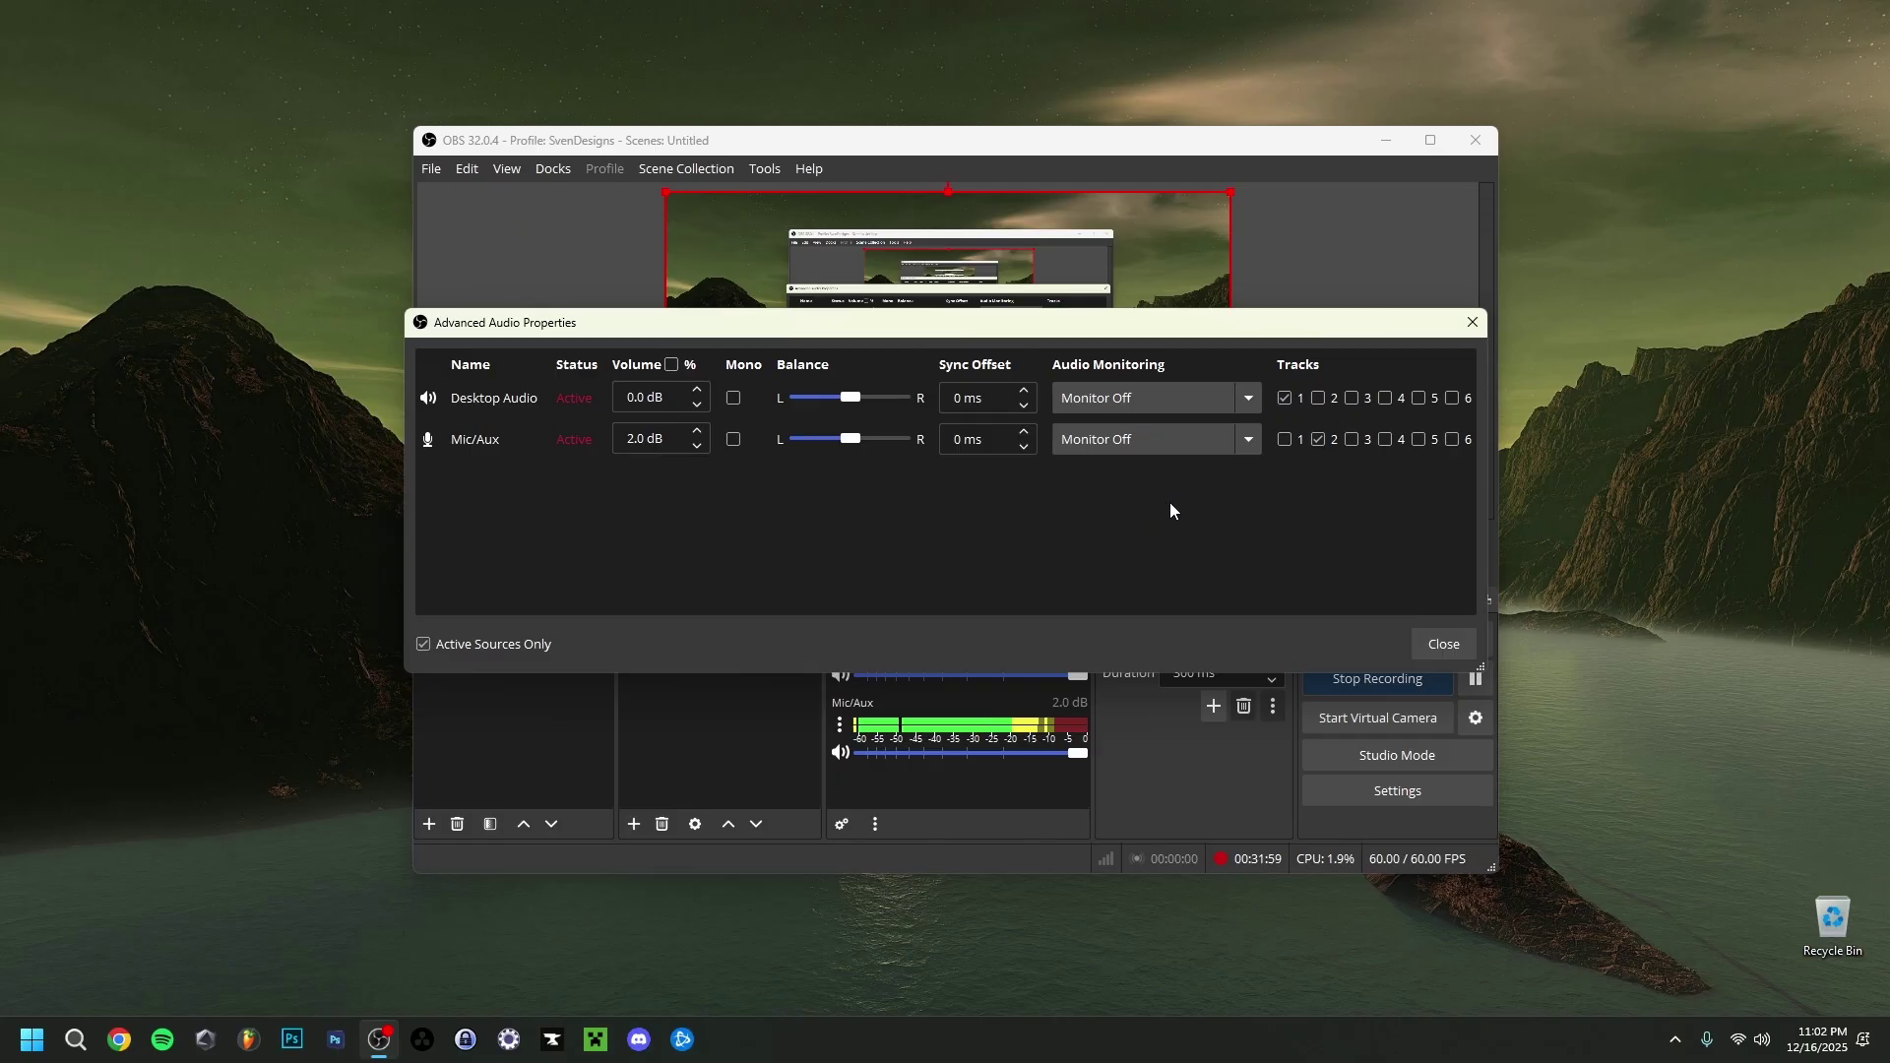
{"action": "left_click", "coordinate": [1131, 451]}
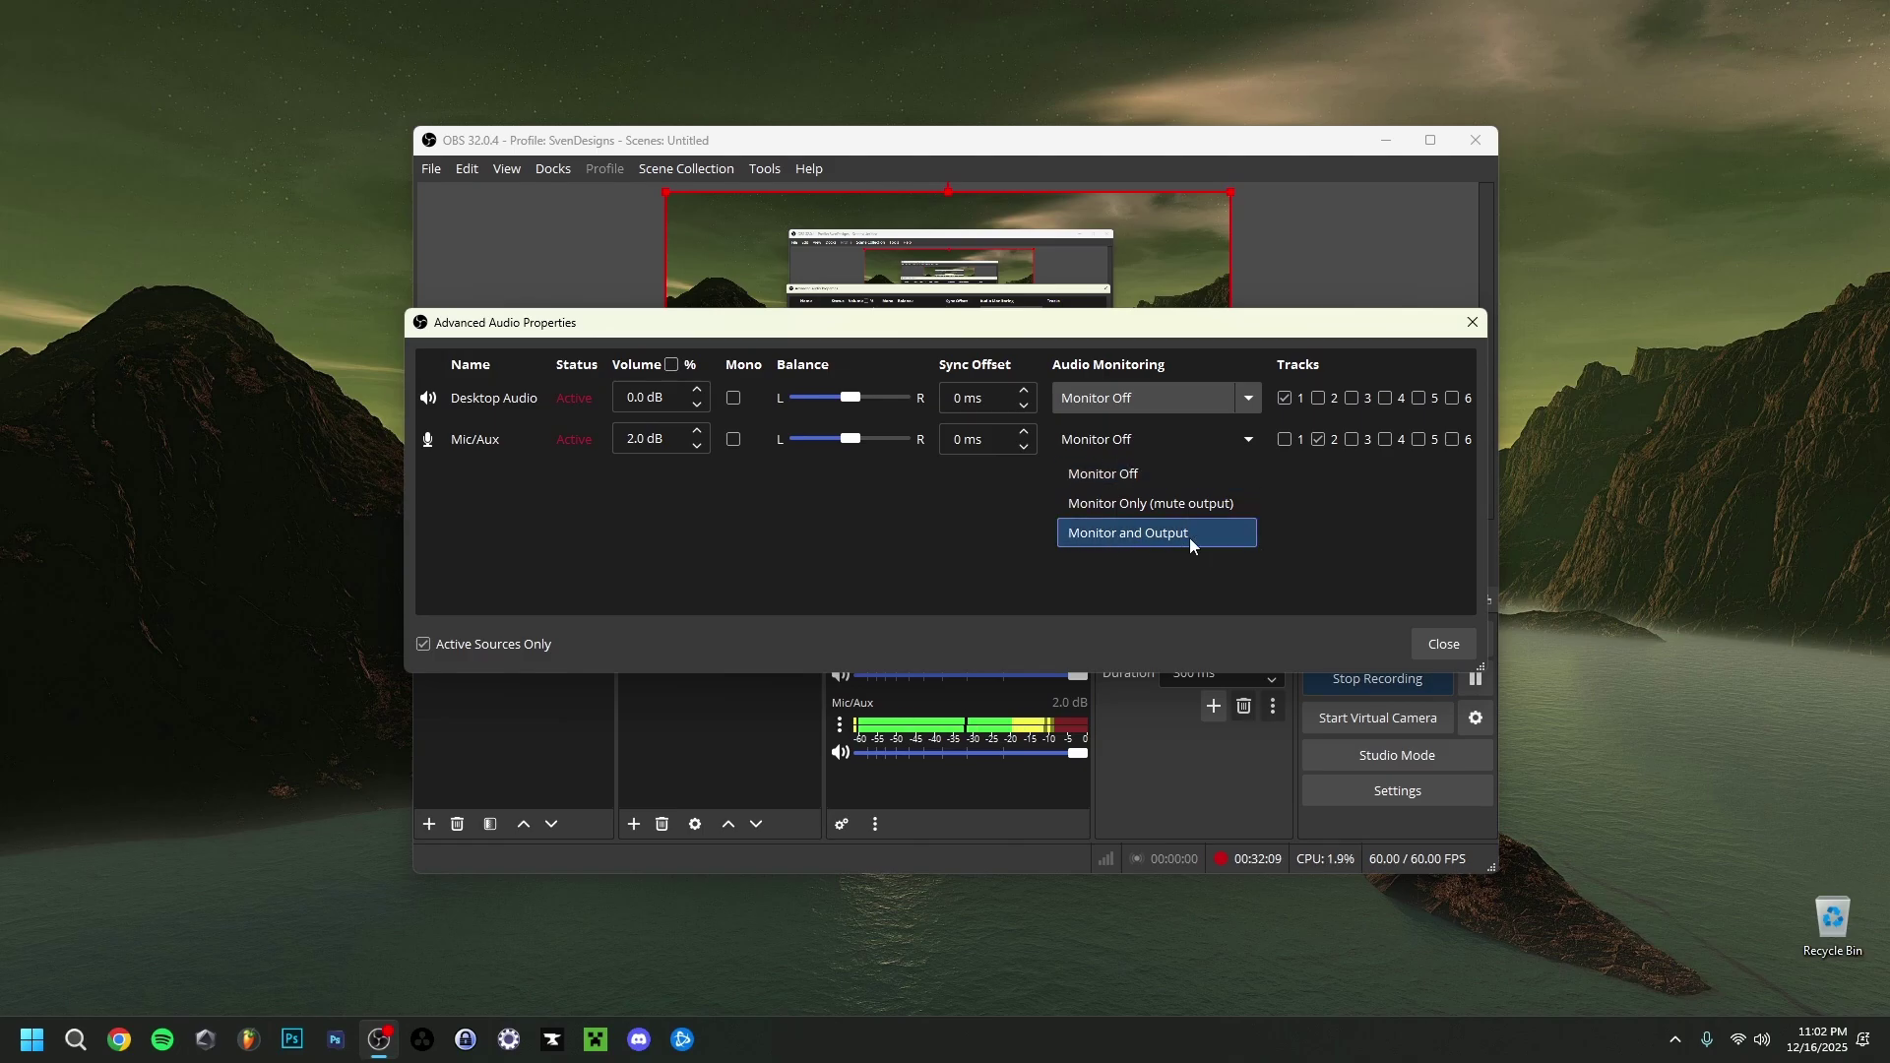
{"action": "left_click", "coordinate": [999, 565]}
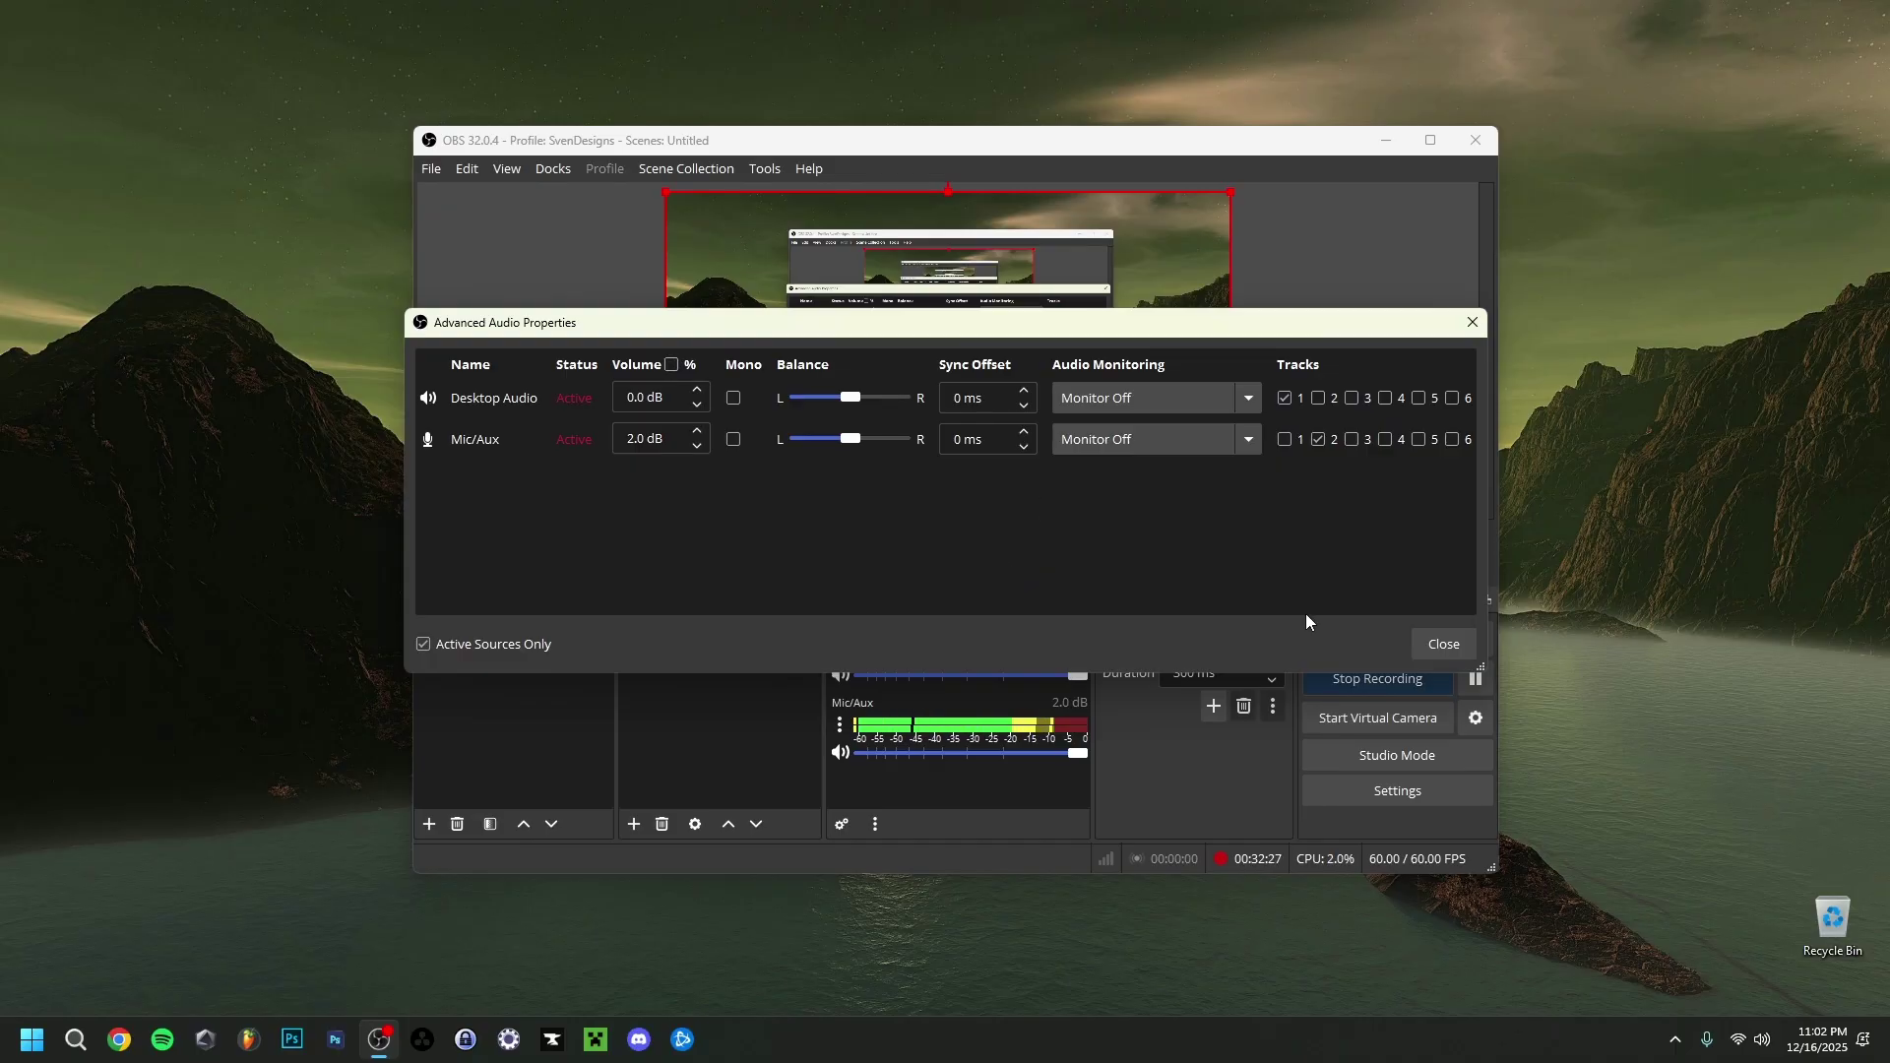
{"action": "left_click", "coordinate": [1429, 643]}
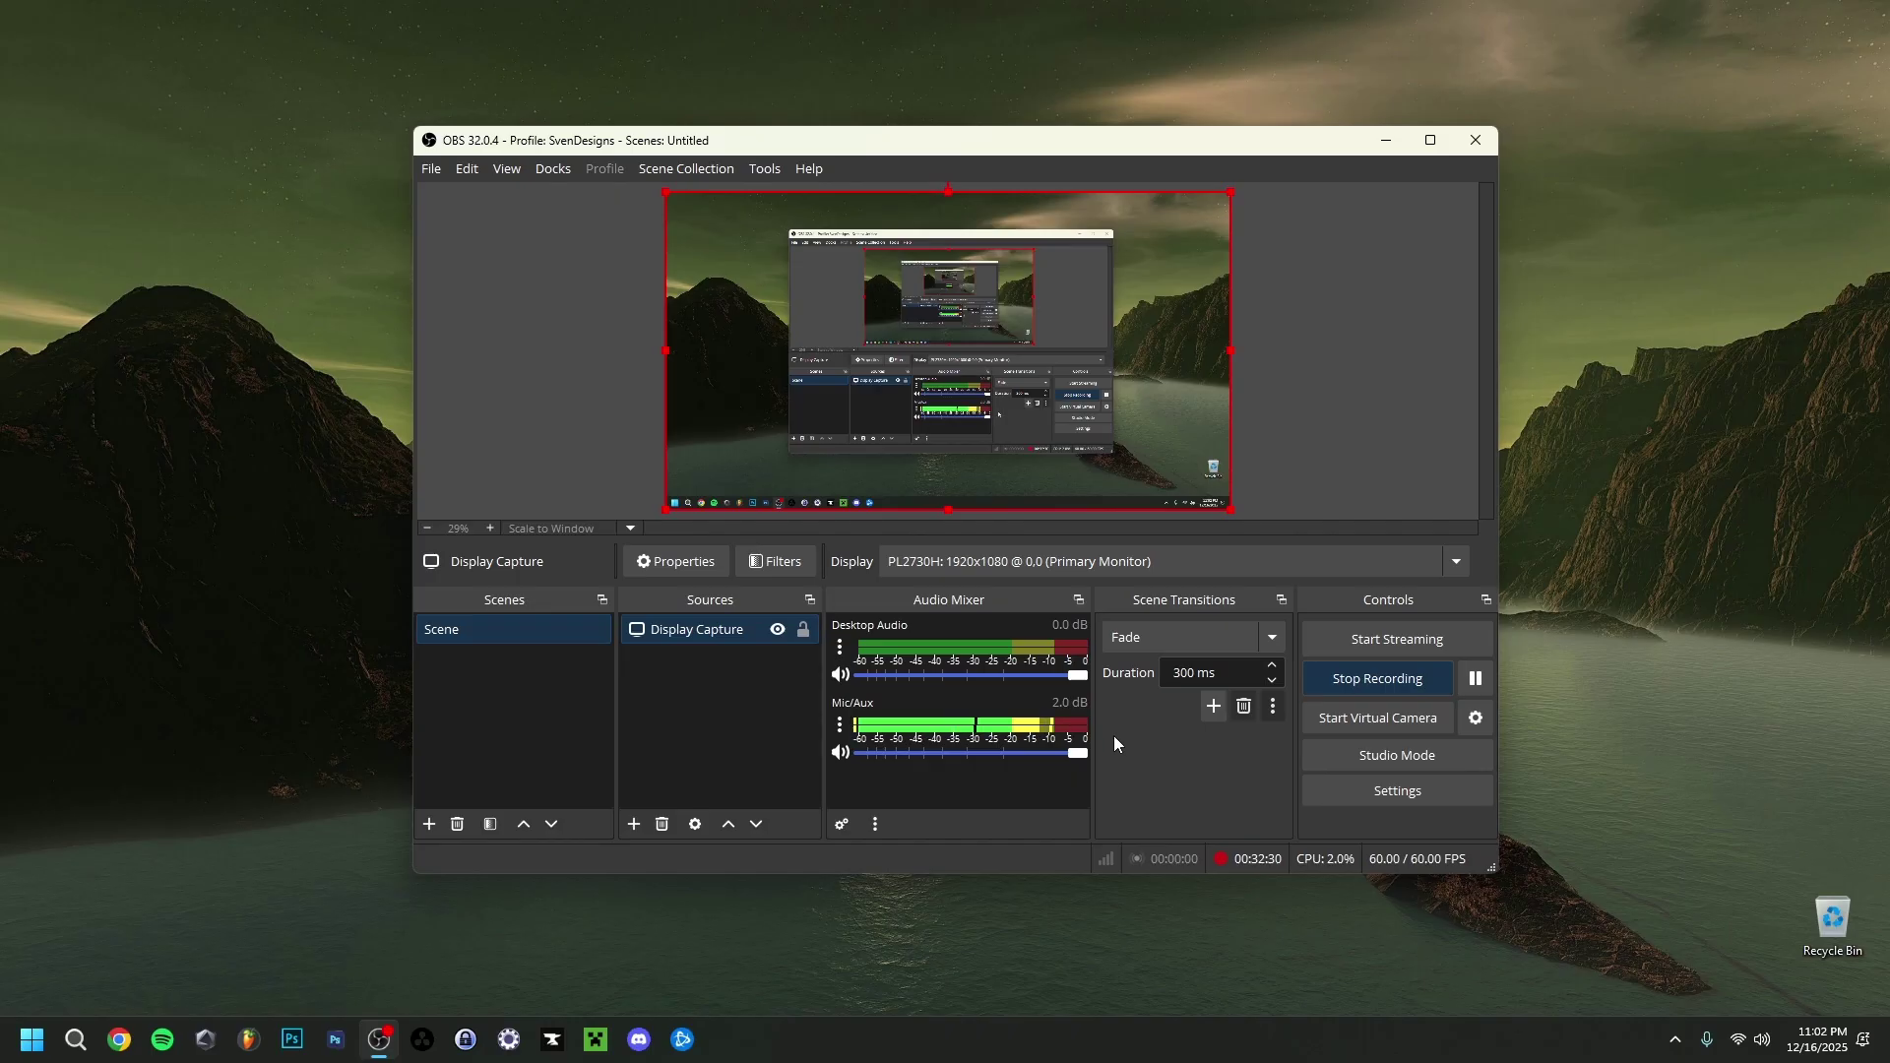
- Examine the audio filters applied to the Mic/Aux source and leave them unchanged
{"action": "left_click", "coordinate": [841, 726]}
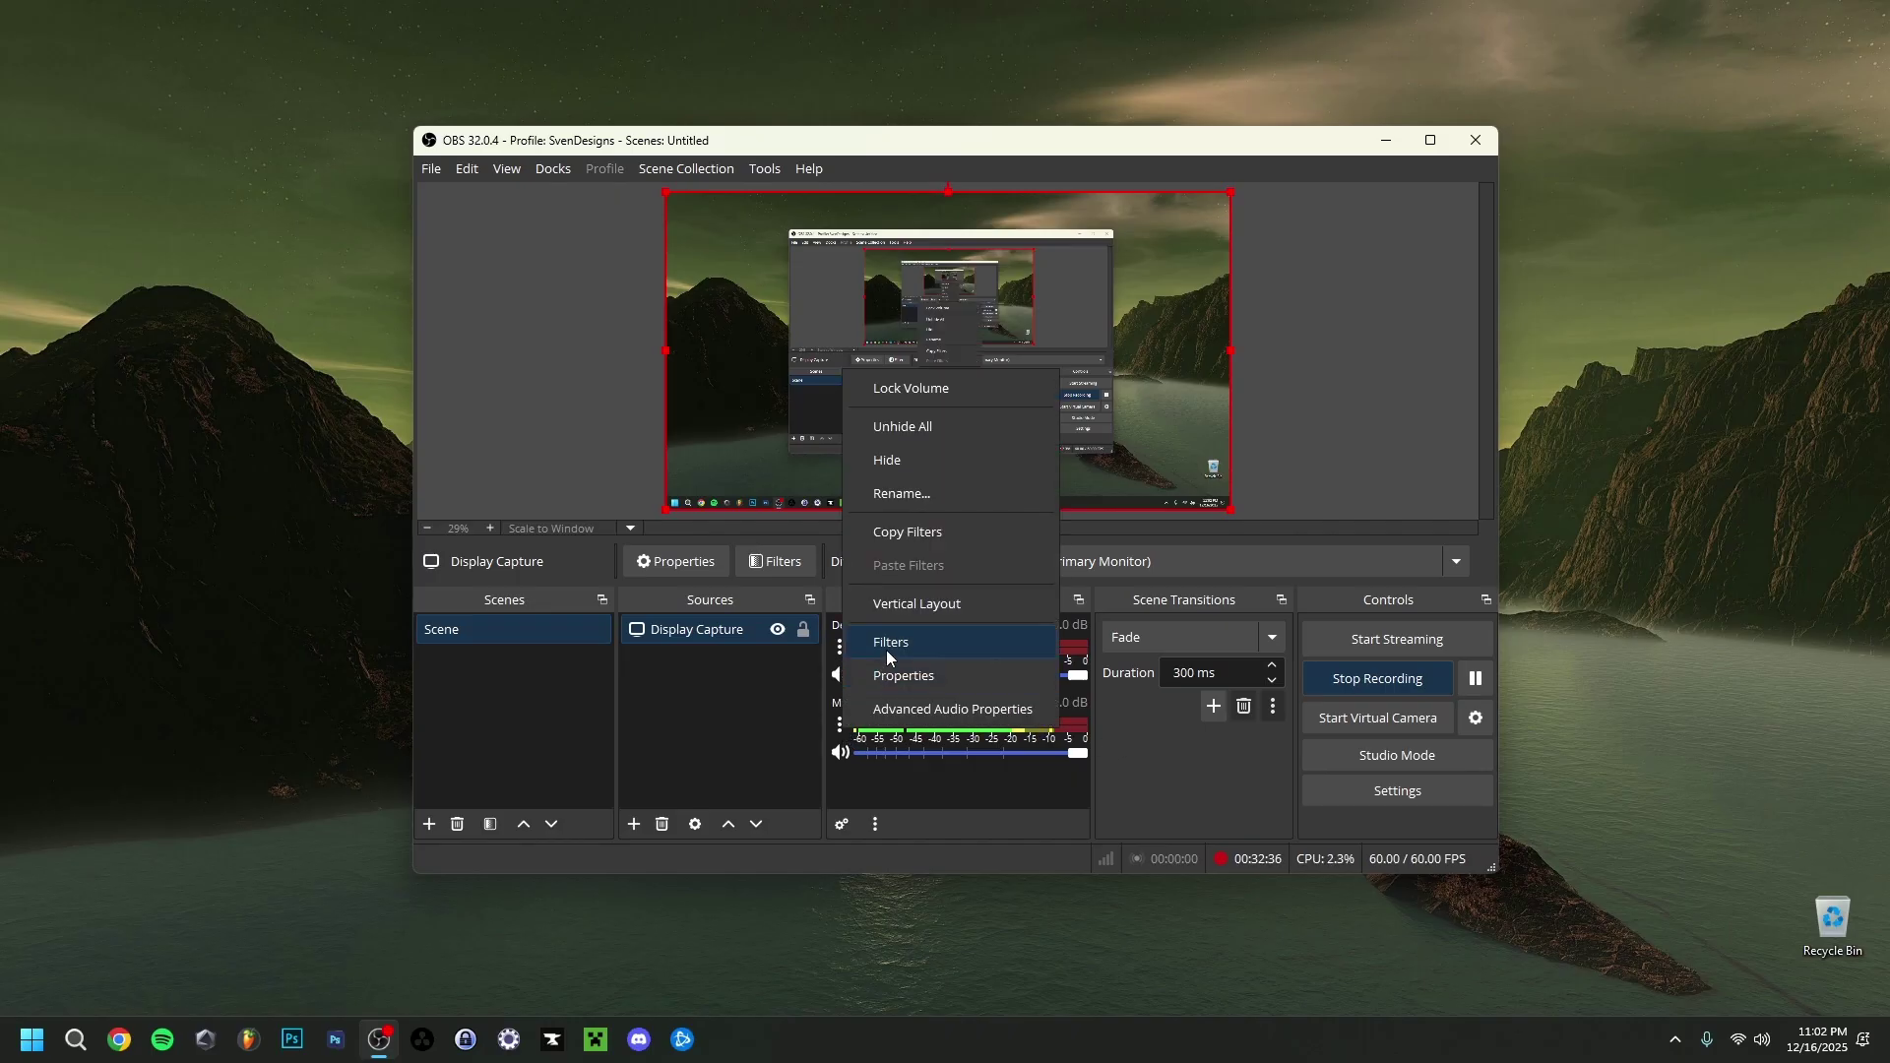
{"action": "left_click", "coordinate": [887, 652]}
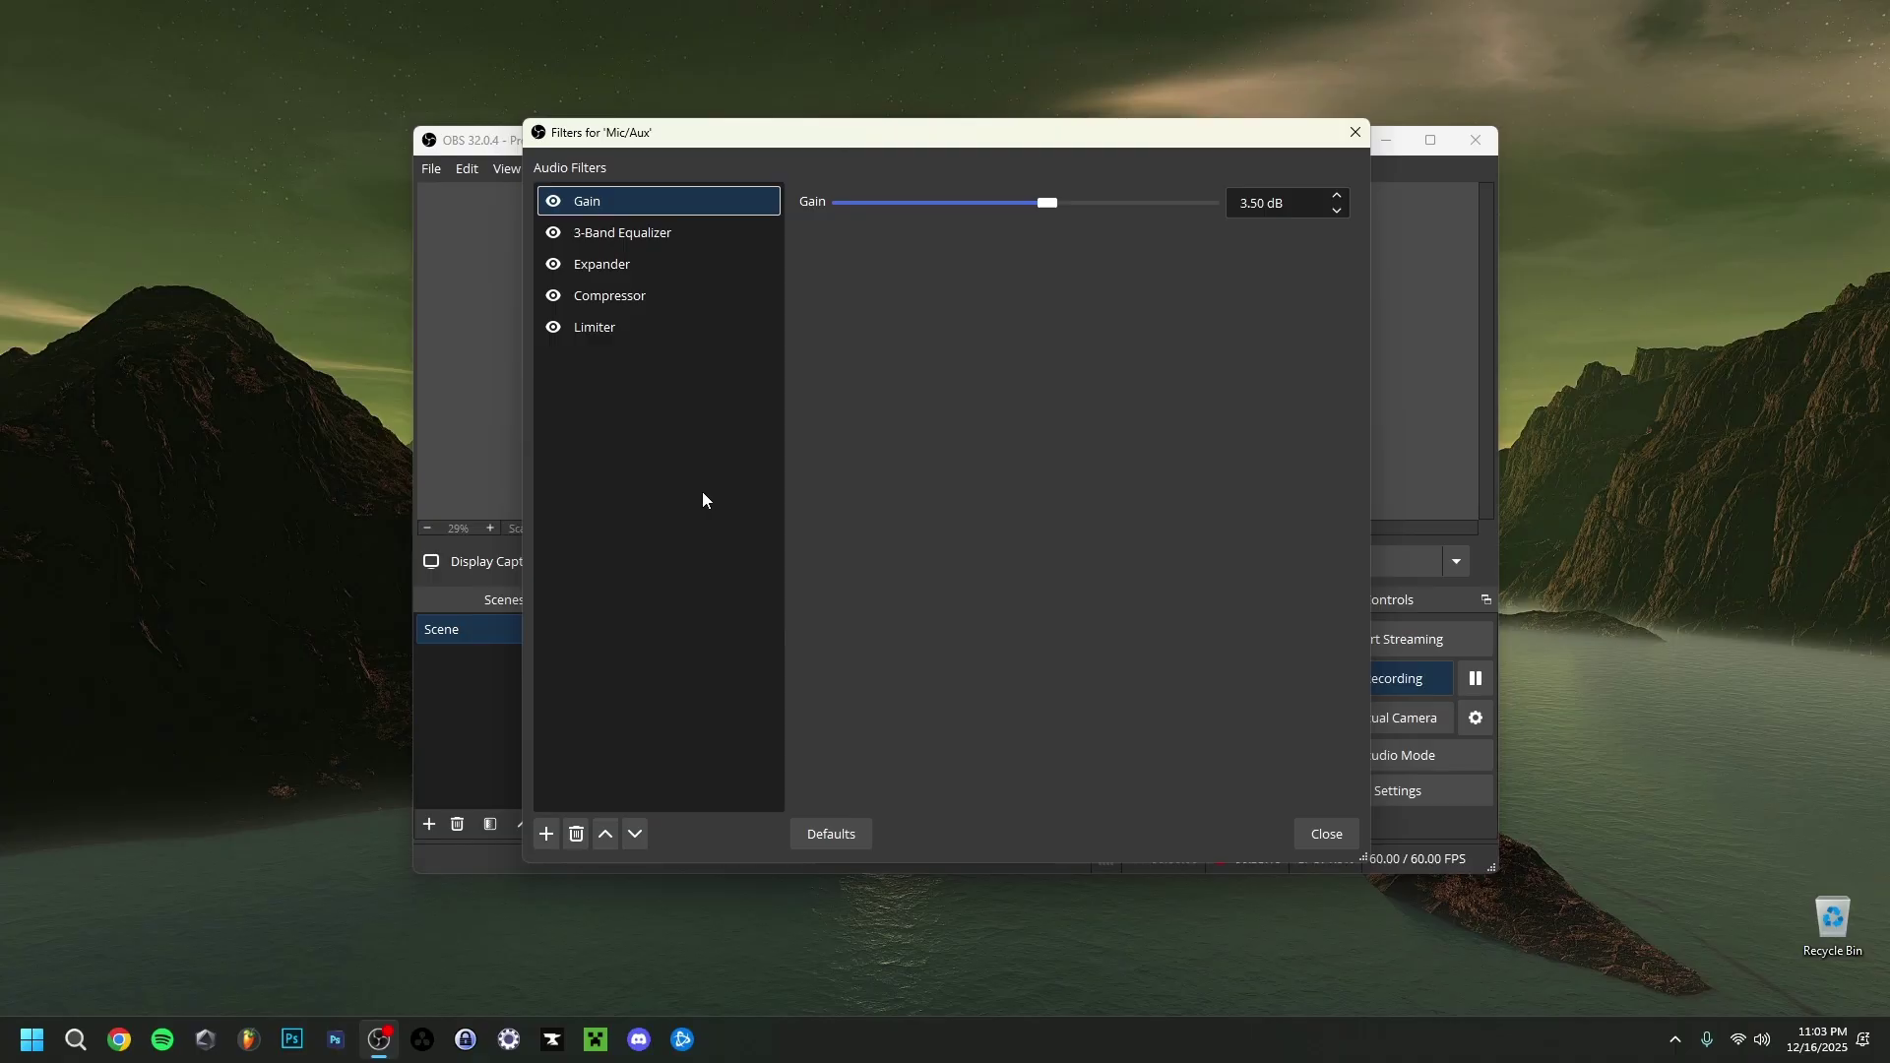
{"action": "key", "text": "Escape"}
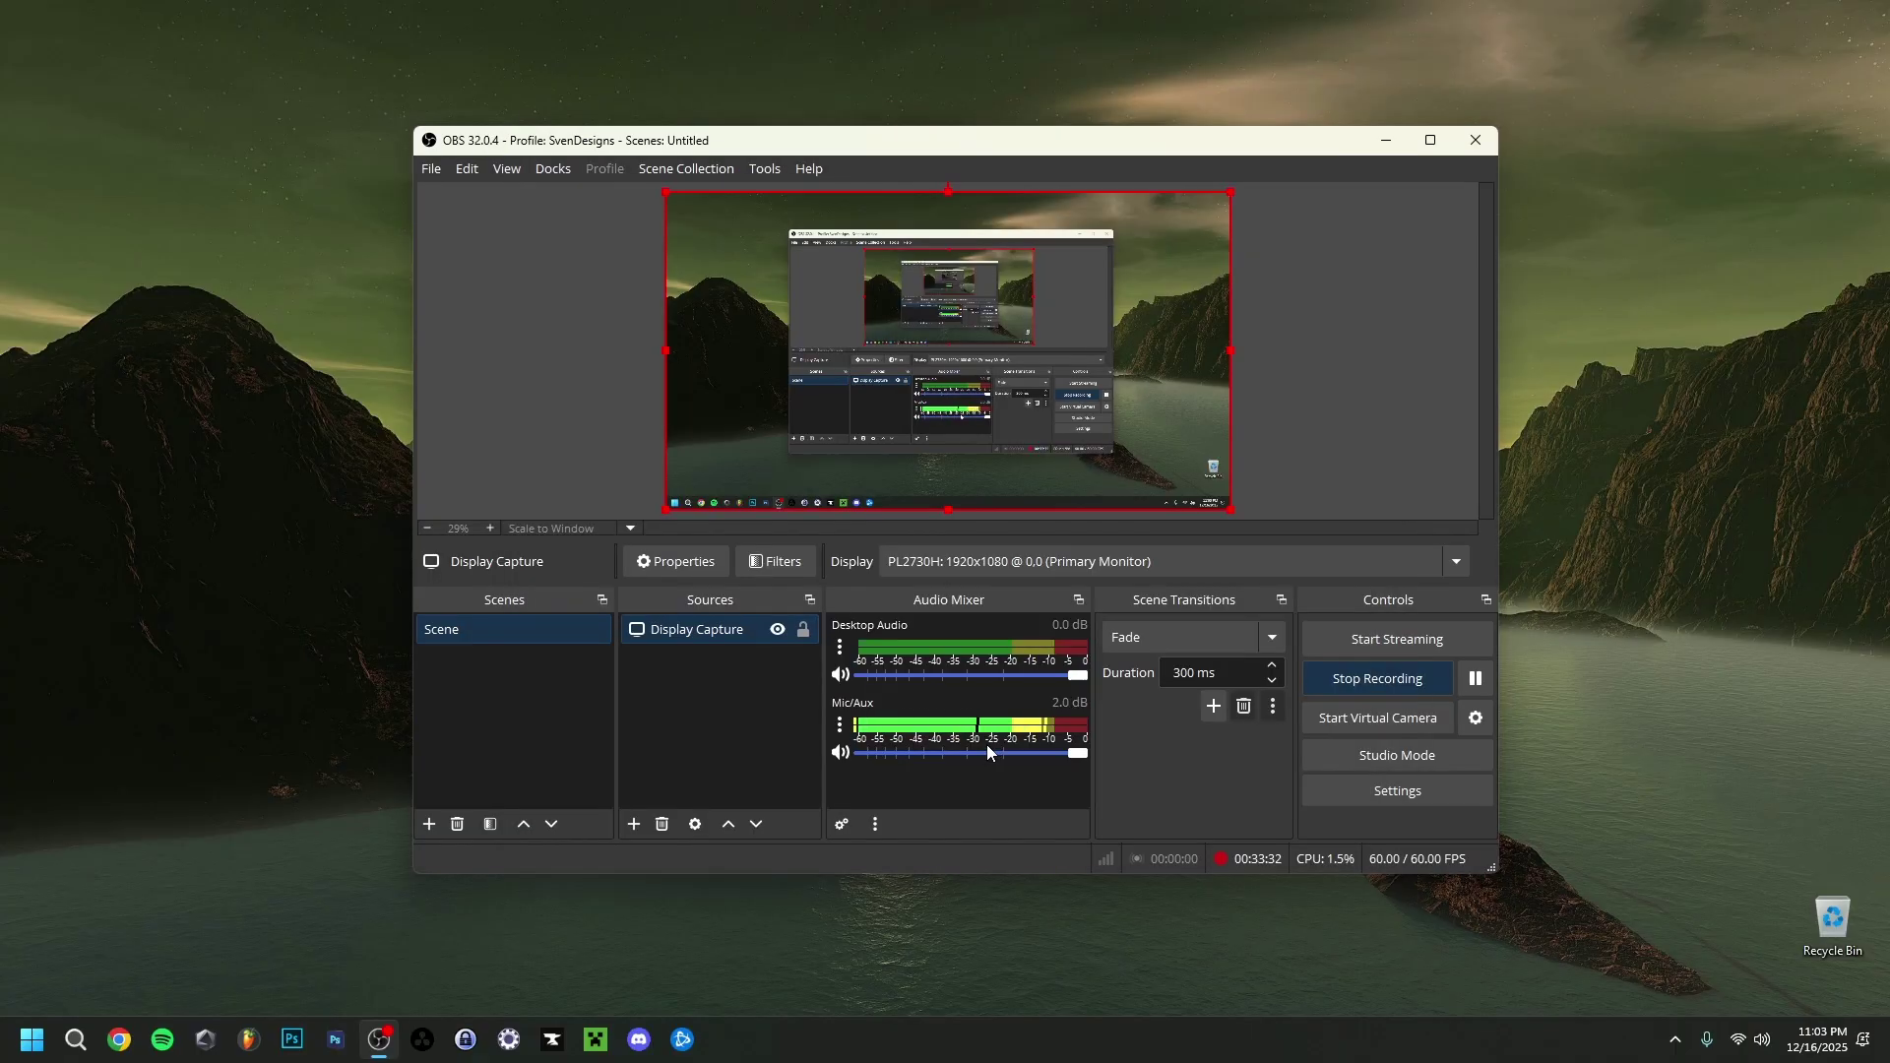